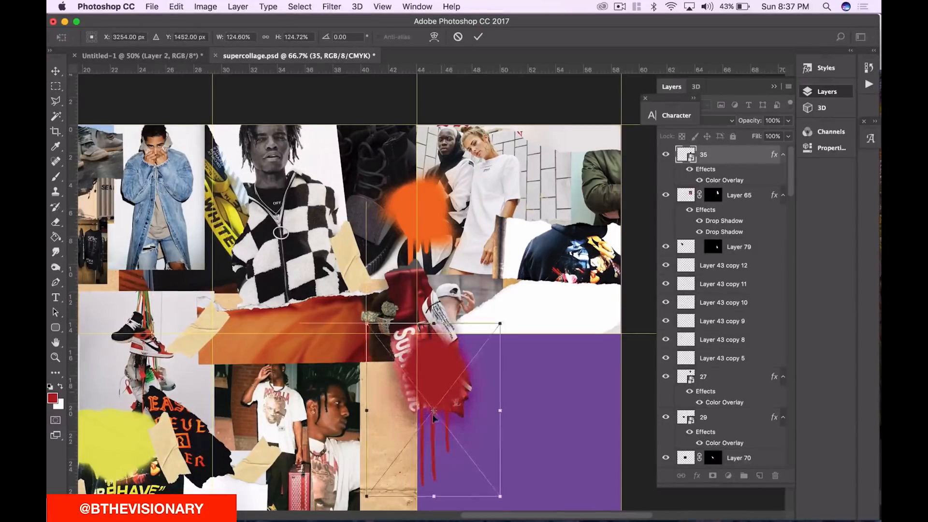
- Apply the free transform scaling the red paint drip to about 124.6% over the Supreme bag
scroll(442, 420, down, 1)
click(478, 37)
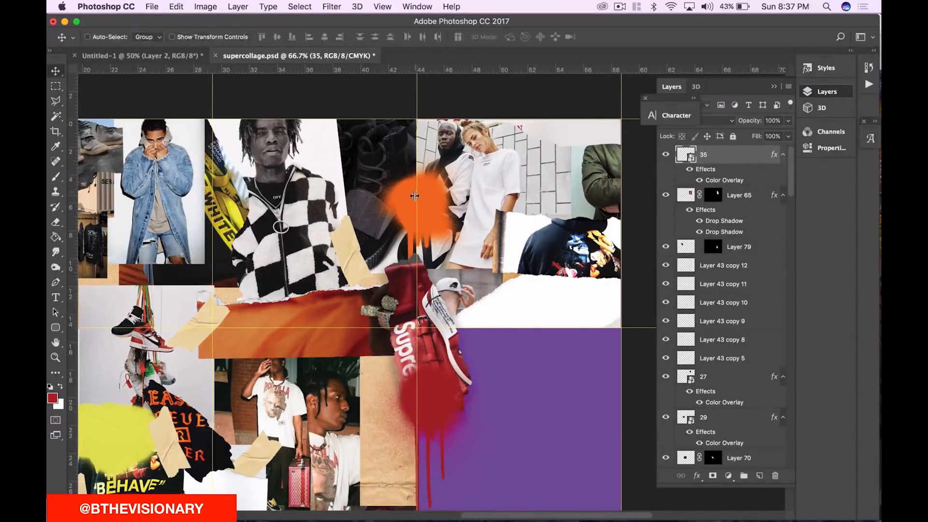
- Paste a merged copy of the collage's bottom-left grid cell as a new layer and move it up and to the right
scroll(497, 507, down, 5)
scroll(427, 515, left, 5)
drag(426, 517, 364, 516)
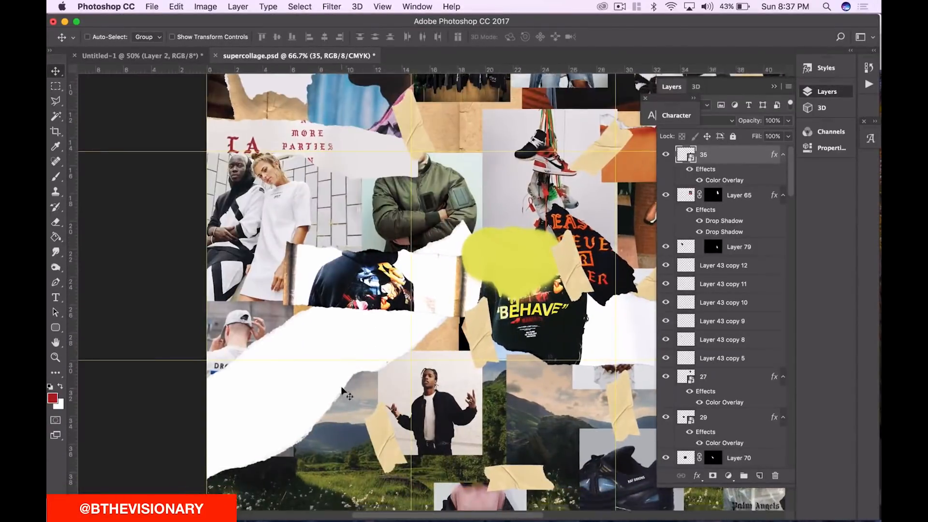
scroll(343, 387, down, 5)
key(m)
drag(207, 473, 411, 265)
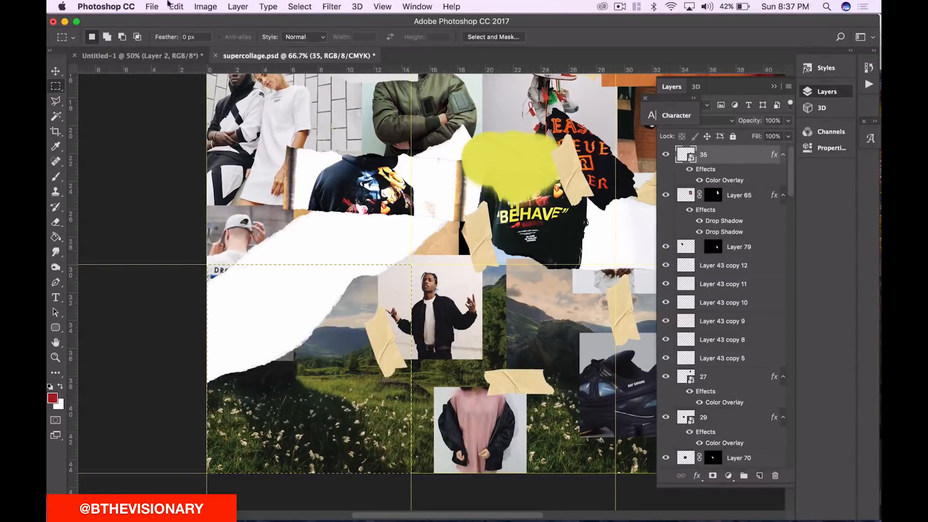
click(176, 7)
mouse_move(290, 100)
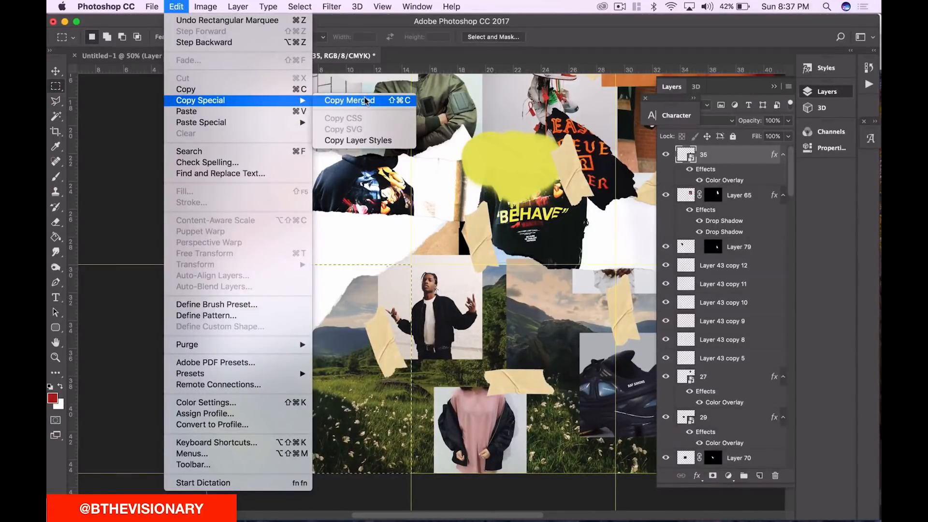
click(366, 99)
key(super+v)
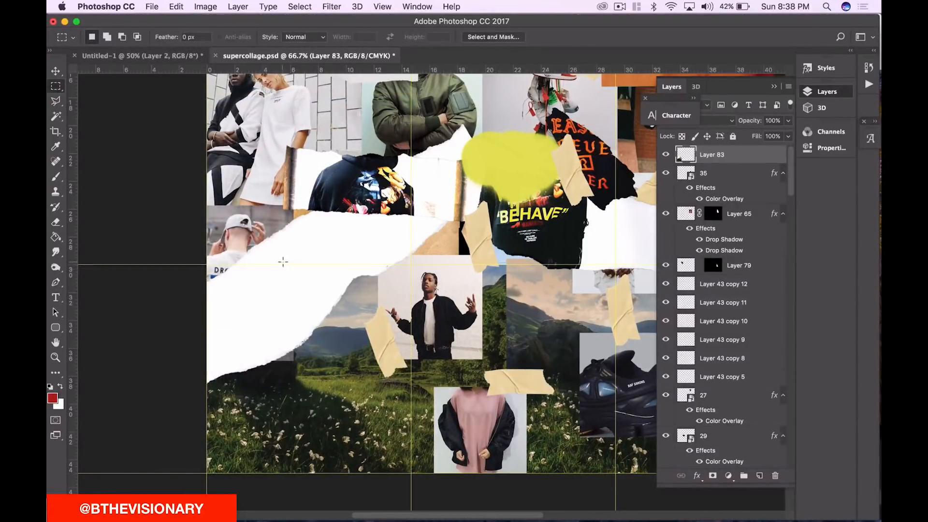
key(v)
drag(316, 359, 553, 220)
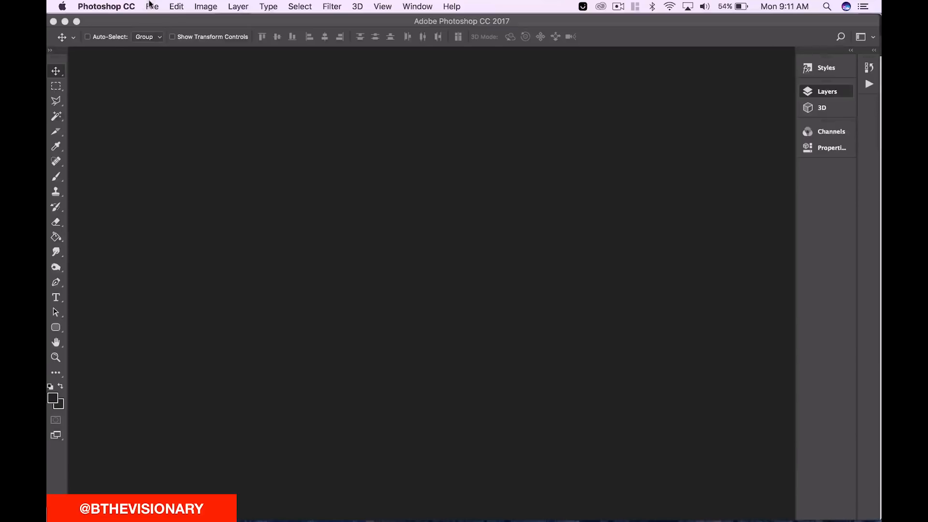
- Create a new document 4230 pixels wide and 3240 pixels high
click(153, 7)
click(173, 24)
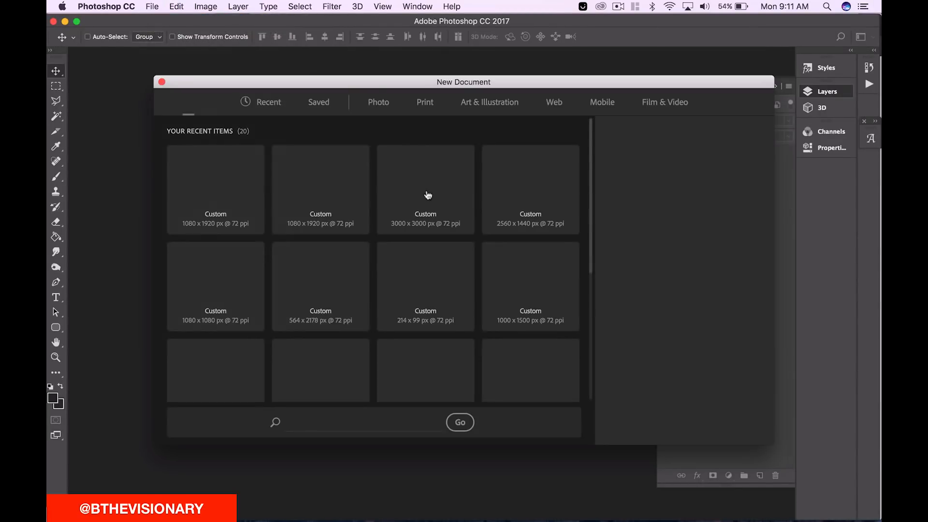
click(628, 182)
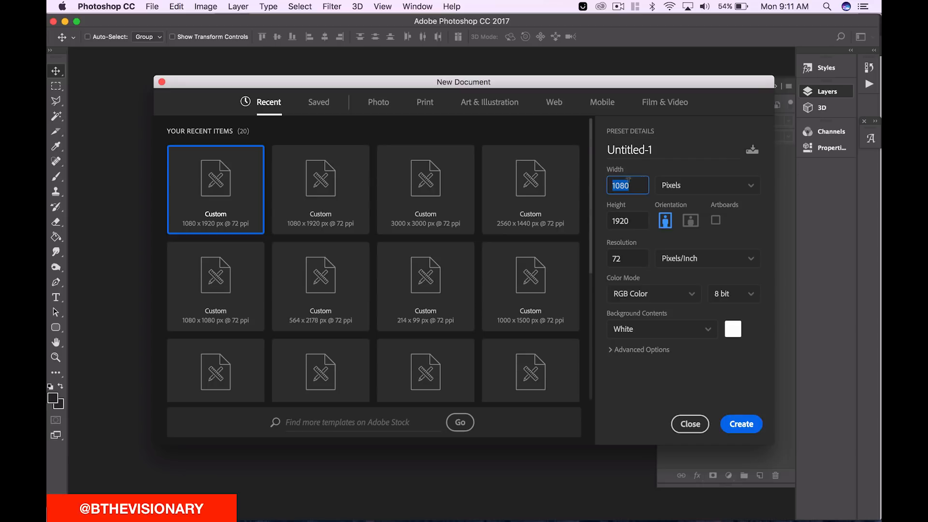
text(4230)
key(Tab)
text(3)
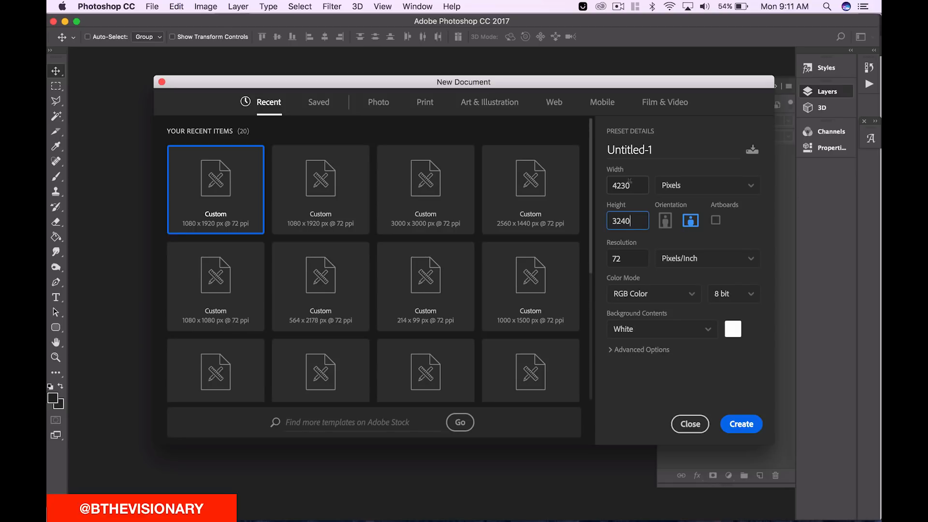
click(738, 424)
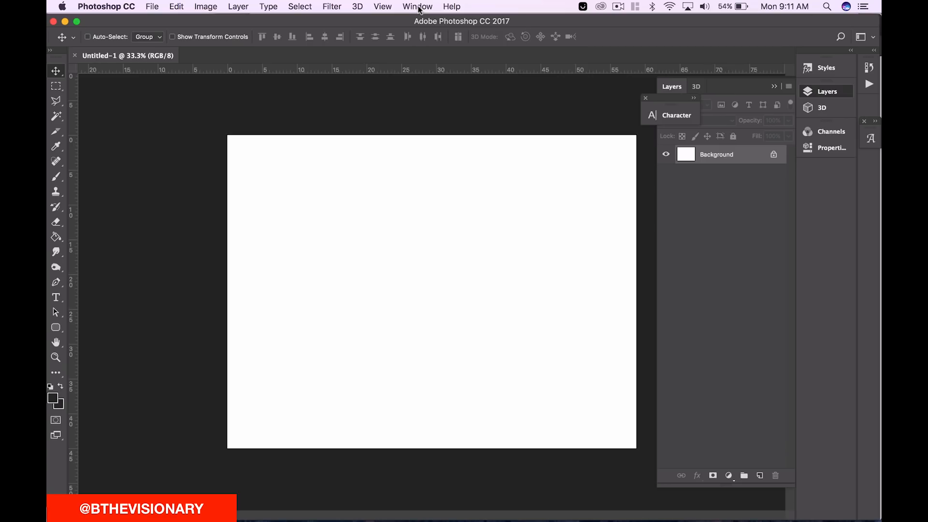
- Add a guide layout with 4 columns and 3 rows across the blank canvas
click(418, 7)
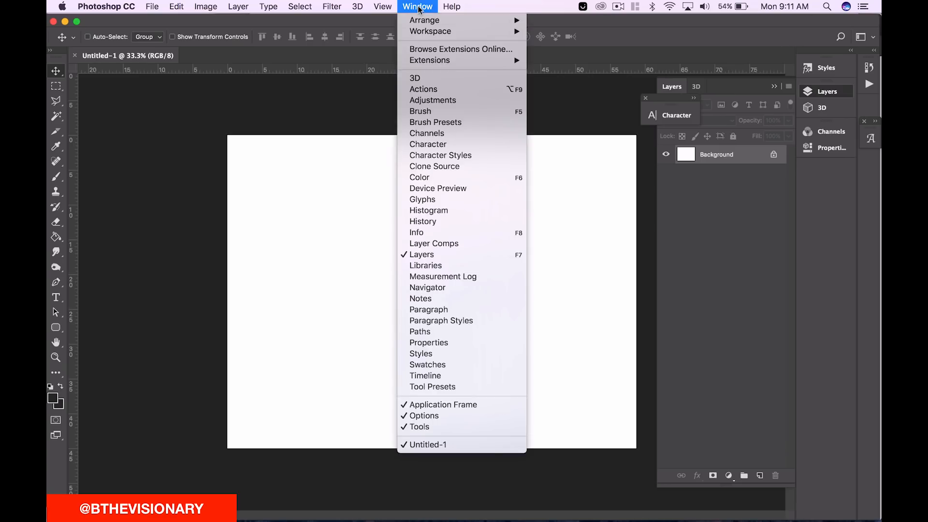
mouse_move(382, 7)
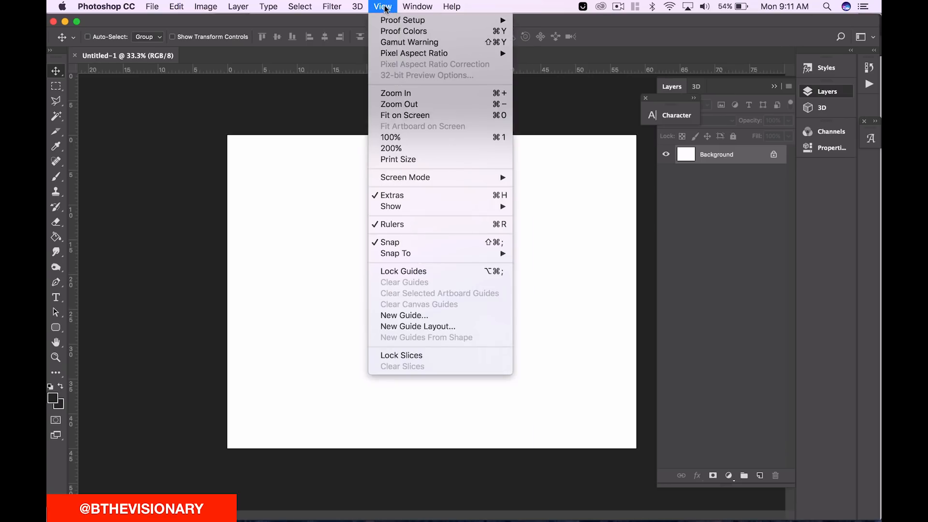
click(430, 326)
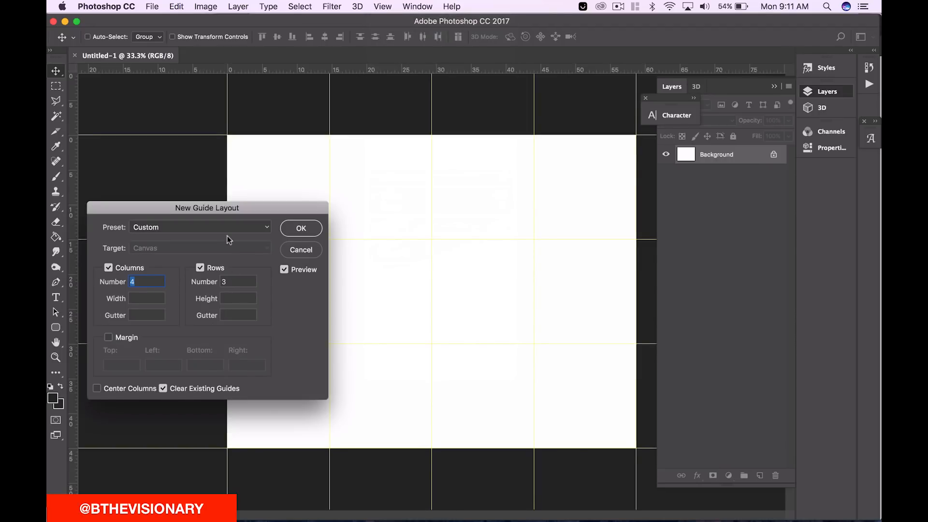
drag(232, 216, 779, 167)
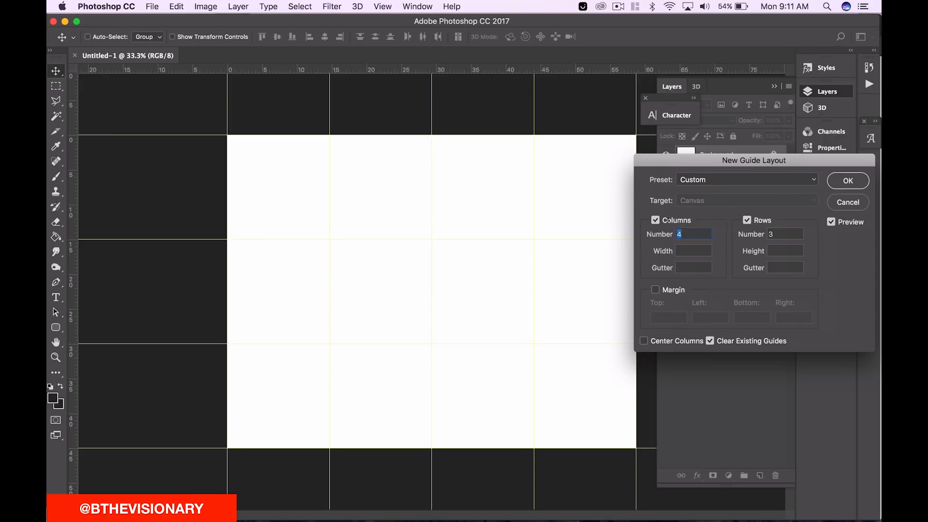
click(656, 220)
click(656, 221)
click(747, 220)
click(747, 220)
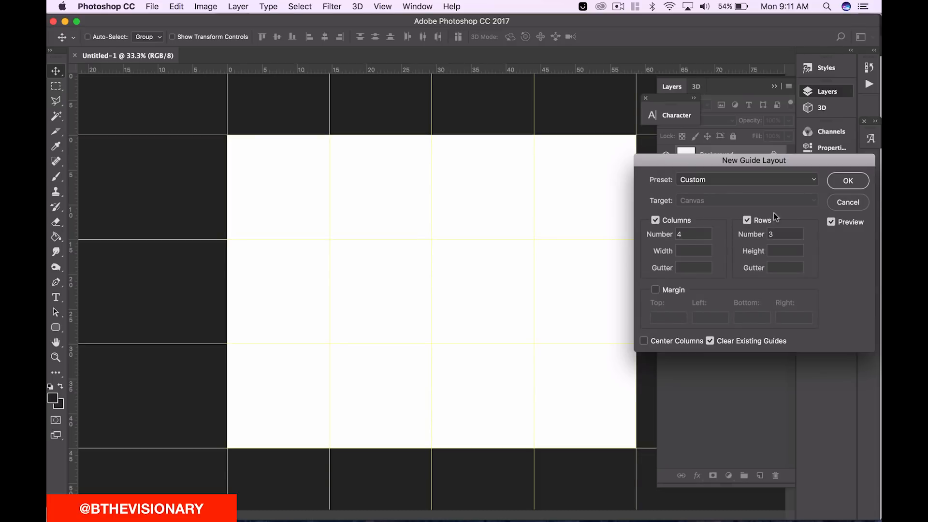
click(846, 180)
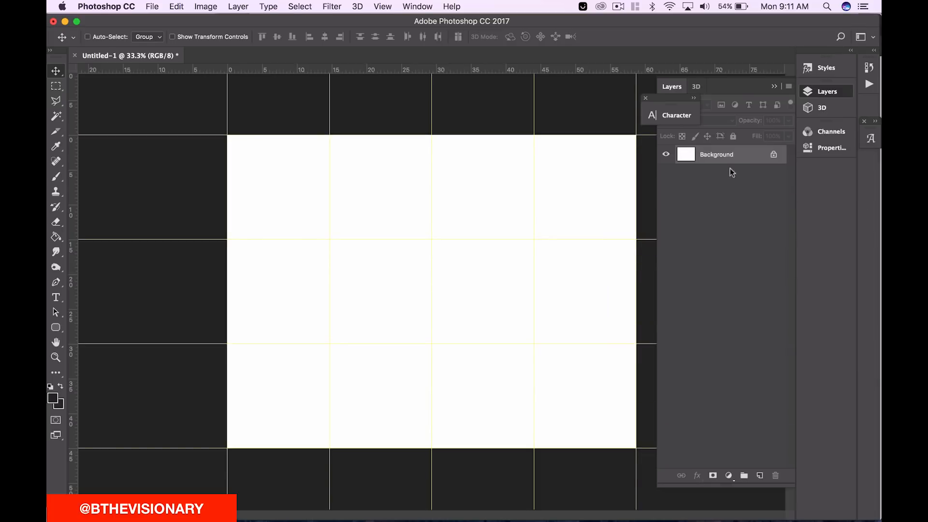
- Try magenta, light red and light blue as the canvas guide color, and set it back to yellow
double_click(535, 122)
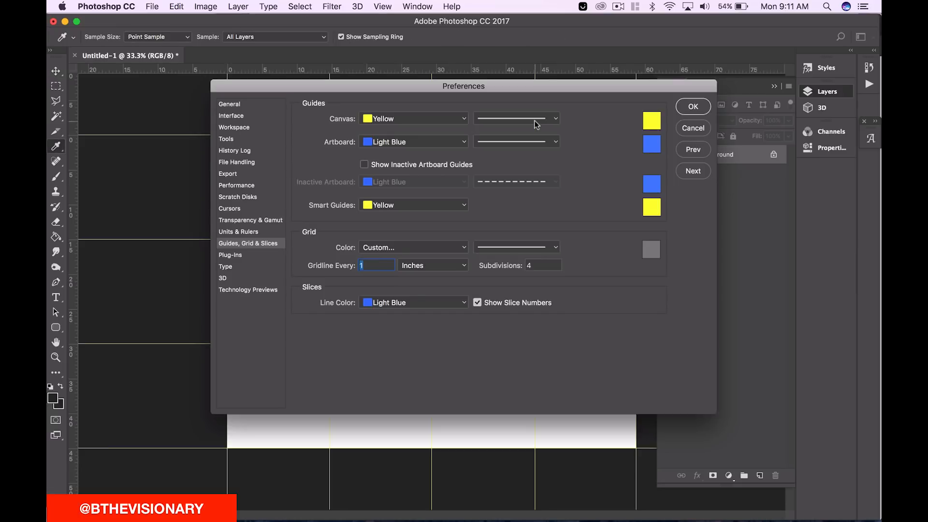
click(425, 120)
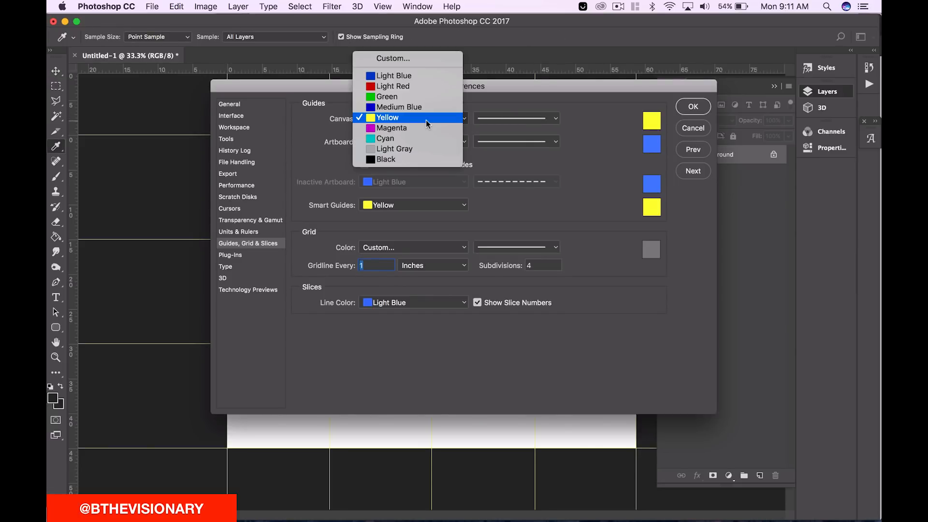
click(427, 128)
drag(408, 96, 623, 134)
click(623, 157)
click(608, 115)
click(609, 155)
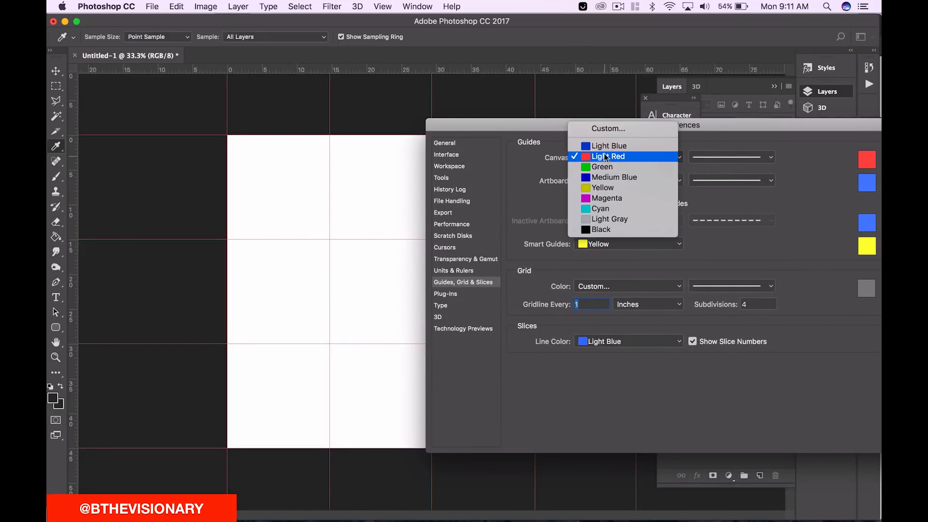
click(603, 145)
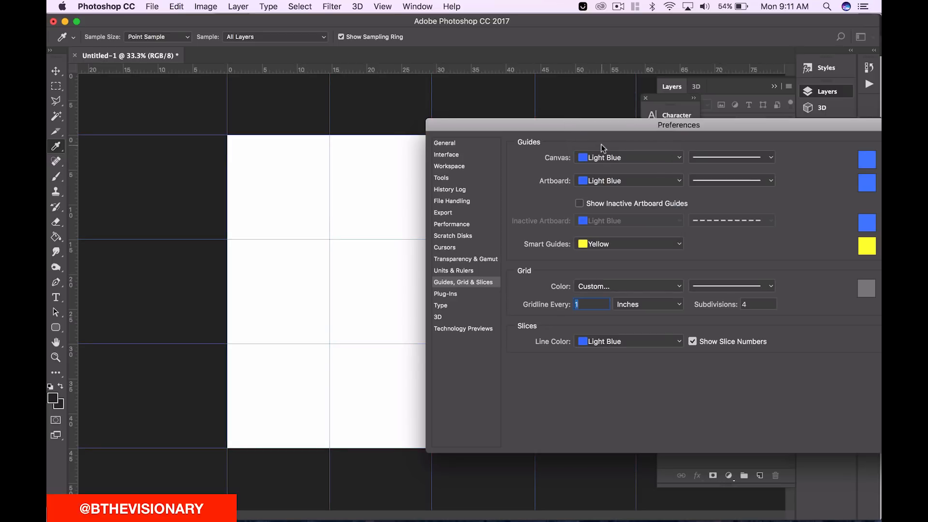
click(608, 160)
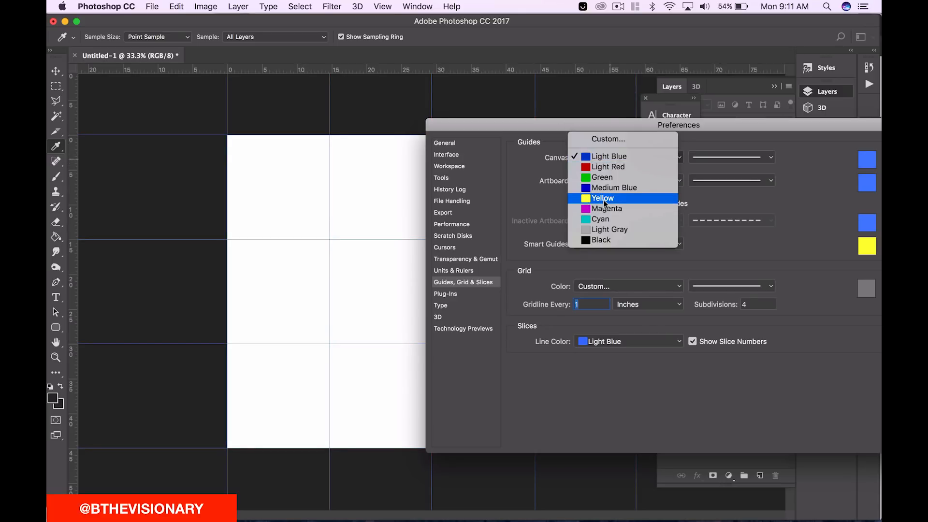
click(605, 203)
drag(653, 124, 422, 232)
click(679, 241)
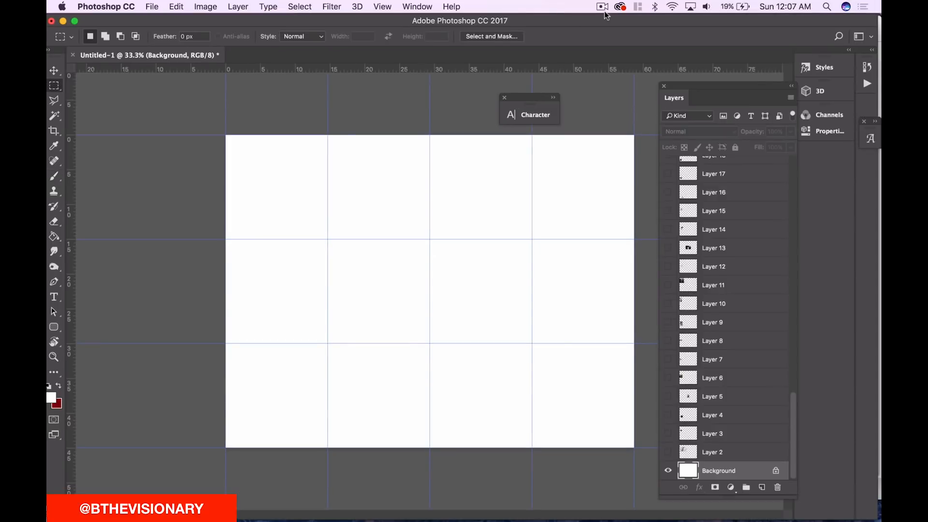
- Show Layer 65 and move its red backpack photo into the canvas's top-left corner
scroll(723, 200, up, 15)
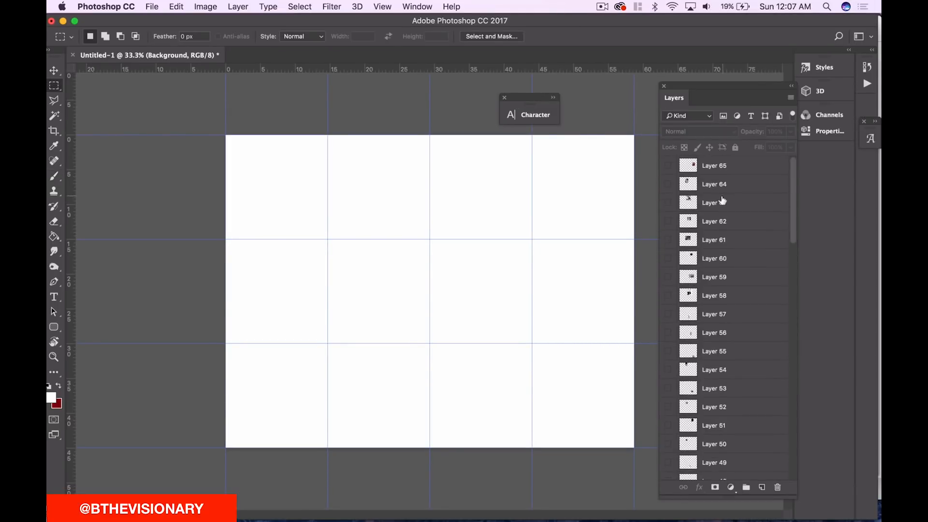
click(668, 166)
key(v)
drag(602, 287, 358, 232)
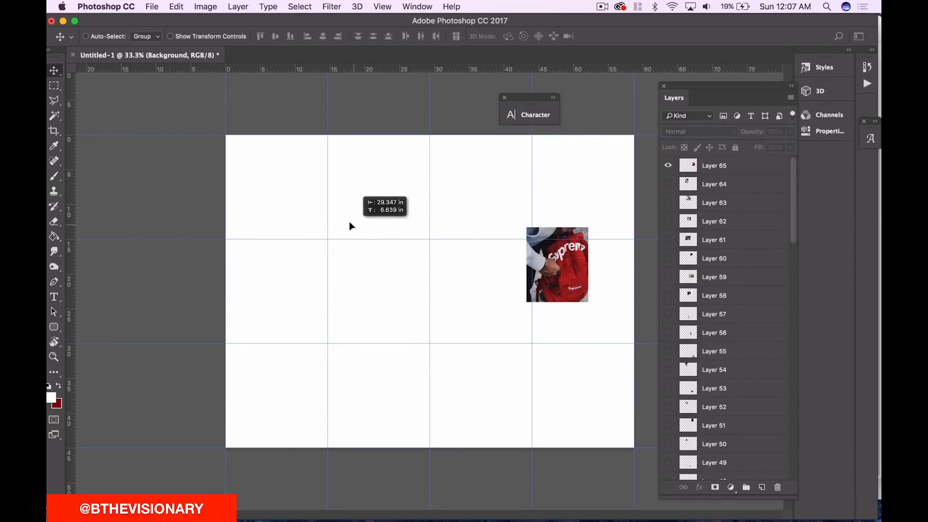
click(527, 190)
scroll(721, 238, up, 15)
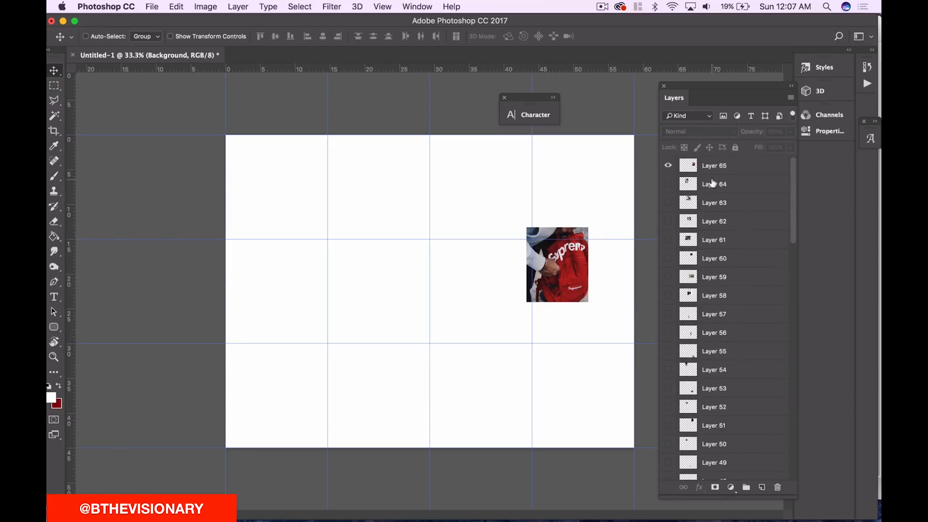
click(720, 166)
drag(573, 273, 272, 181)
- Rename the backpack photo's layer to supreme and give it a red color label
double_click(704, 167)
text(supreme)
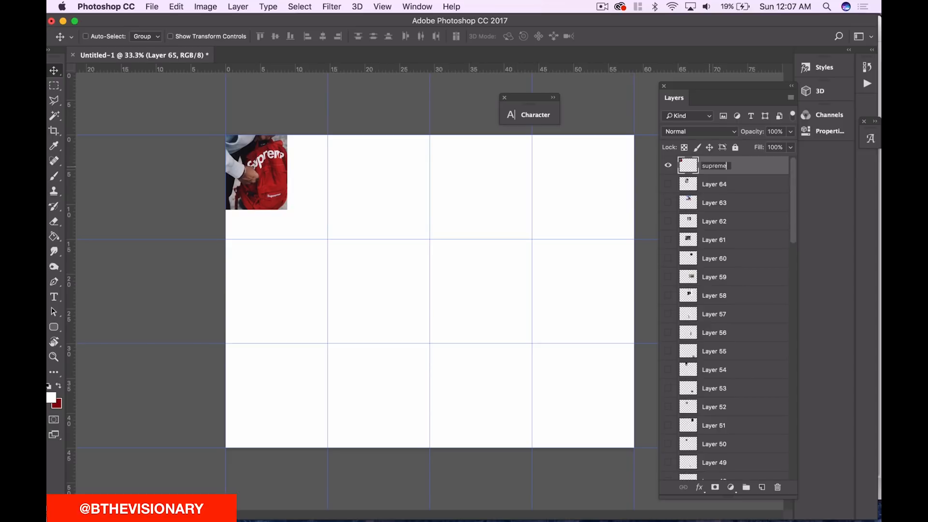
key(Return)
right_click(767, 174)
click(629, 407)
- Show Layers 64 and 63, placing the sneakers photo below the backpack and the blue-sky portrait against the backpack's right edge
click(667, 185)
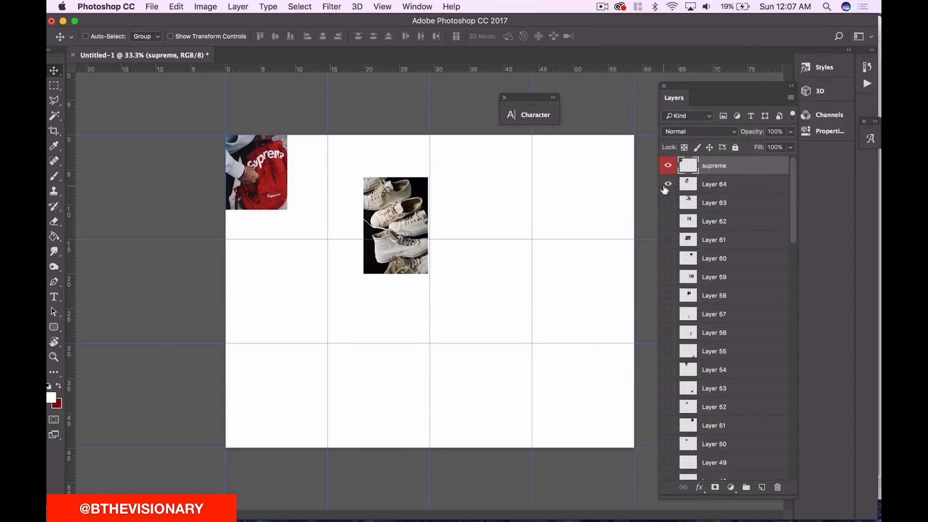
click(682, 191)
drag(383, 265, 290, 297)
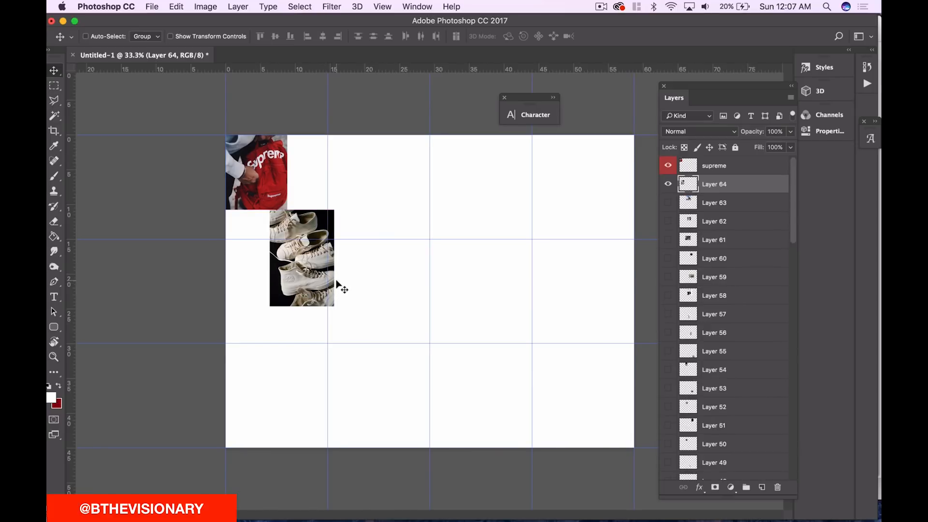
click(668, 203)
click(689, 203)
mouse_move(403, 176)
mouse_down()
mouse_move(310, 174)
mouse_move(389, 168)
mouse_up()
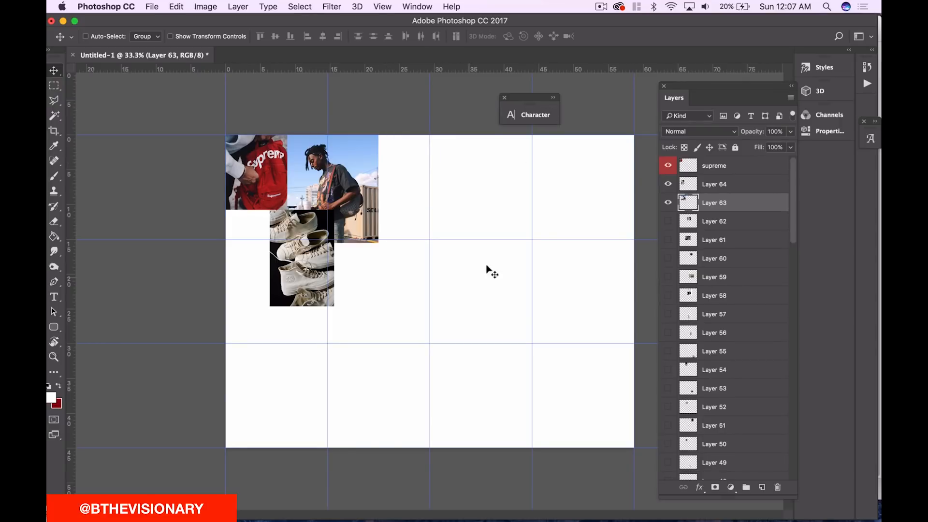
- Show Layers 62 and 60, placing the two-men photo below the sneakers and the orange-lettered shirt under the backpack at the left edge
click(667, 222)
click(689, 221)
drag(472, 234, 349, 324)
click(668, 259)
click(689, 258)
drag(558, 230, 302, 256)
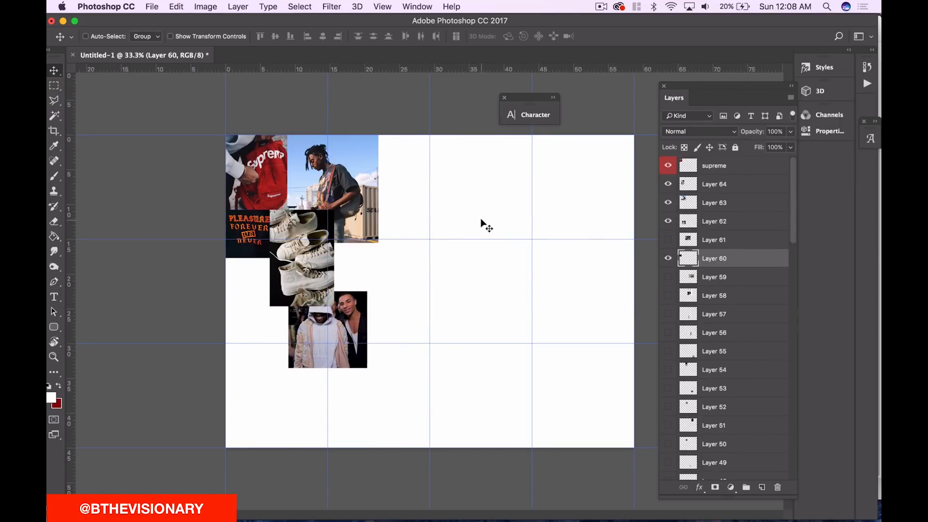
- Show Layers 55 and 54, placing the light trousers photo under the orange-lettered shirt and the beige coat in the bottom-left corner
click(667, 278)
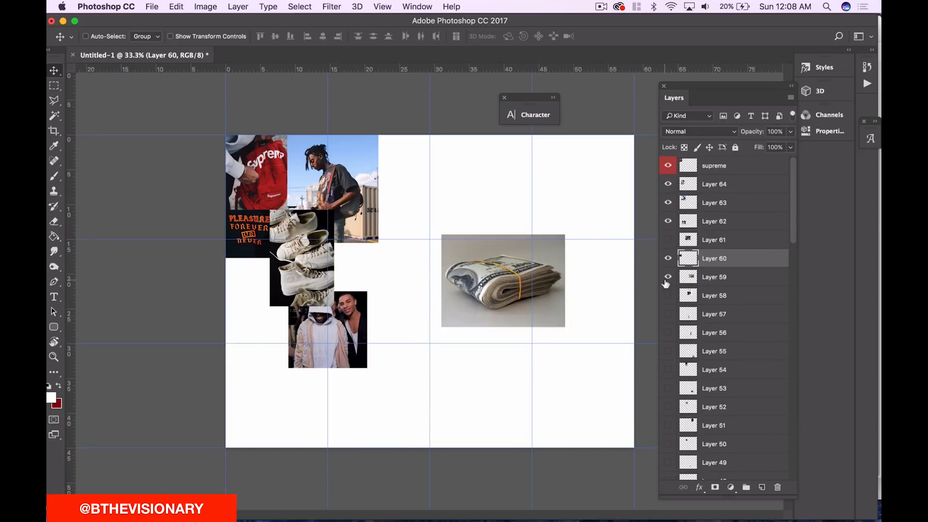
click(667, 277)
click(667, 351)
click(689, 351)
drag(577, 431, 268, 300)
click(667, 370)
click(714, 370)
drag(411, 193, 271, 426)
key(XF86AudioRaiseVolume)
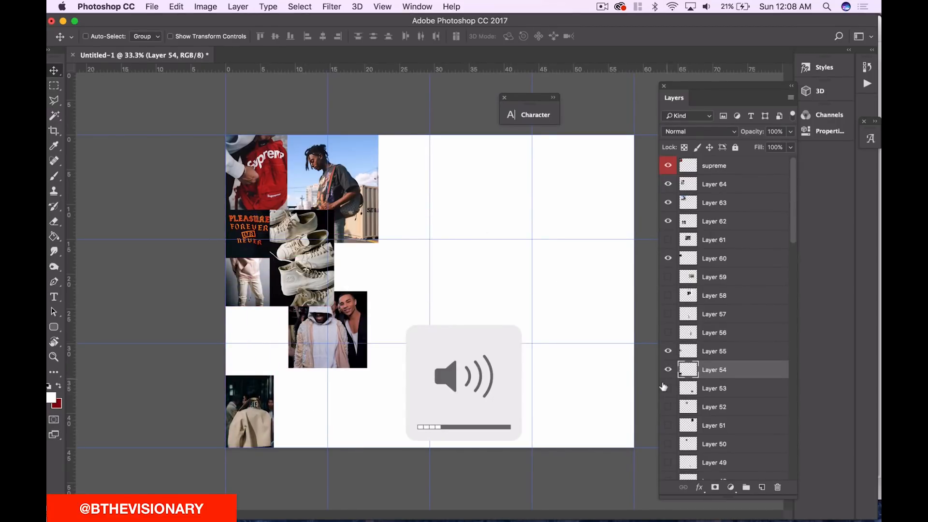
- Show Layer 53 and delete it
click(668, 388)
click(715, 389)
key(Delete)
- Show Layers 52 and 51, placing the black-hoodie photo at the third column's bottom-right corner and the dark shoe photo directly above it
click(668, 389)
drag(419, 215, 538, 435)
click(668, 408)
click(706, 407)
drag(518, 169, 498, 362)
- Give the black-hoodie and dark shoe photo layers a blue color label
right_click(748, 409)
click(687, 450)
click(686, 388)
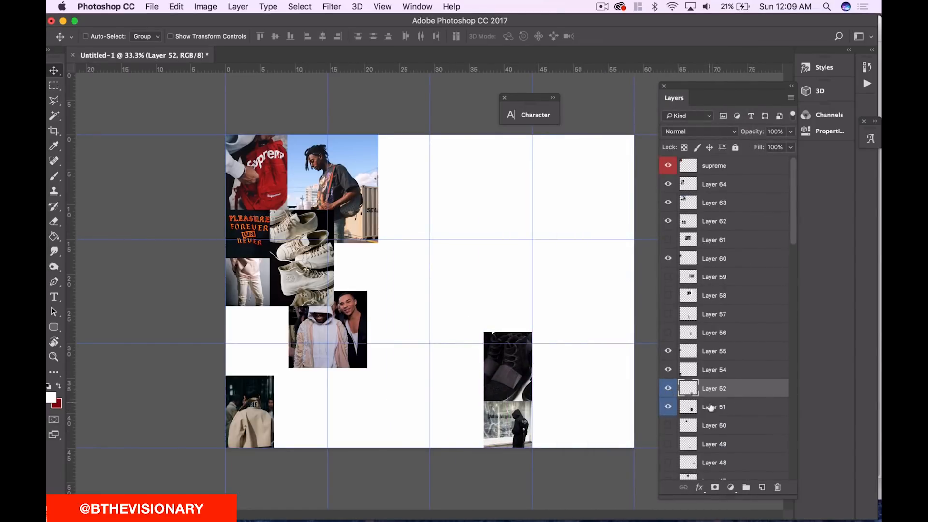
- Rename the dark shoe photo's layer to yeezy and the black-hoodie photo's layer to LA
click(668, 408)
click(668, 409)
double_click(714, 407)
text(yeezy)
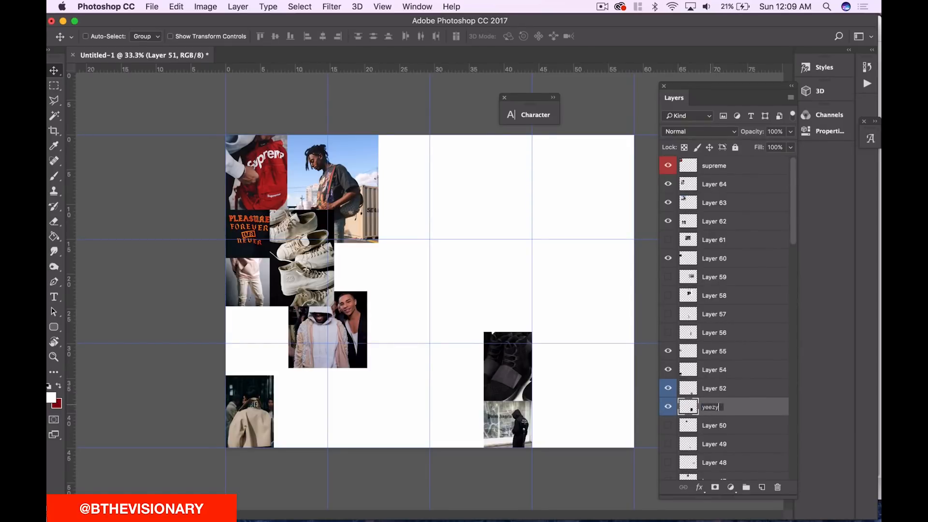
key(Return)
double_click(714, 388)
text(LA)
key(Return)
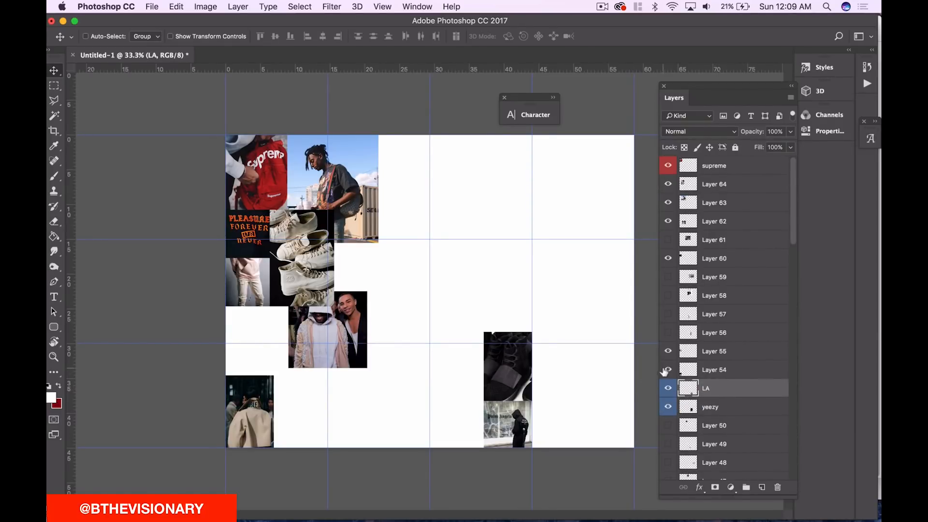
- Give Layer 54 a red color label, and show Layer 58, placing its clothing-rack photo at the top of the third column
click(740, 372)
click(668, 333)
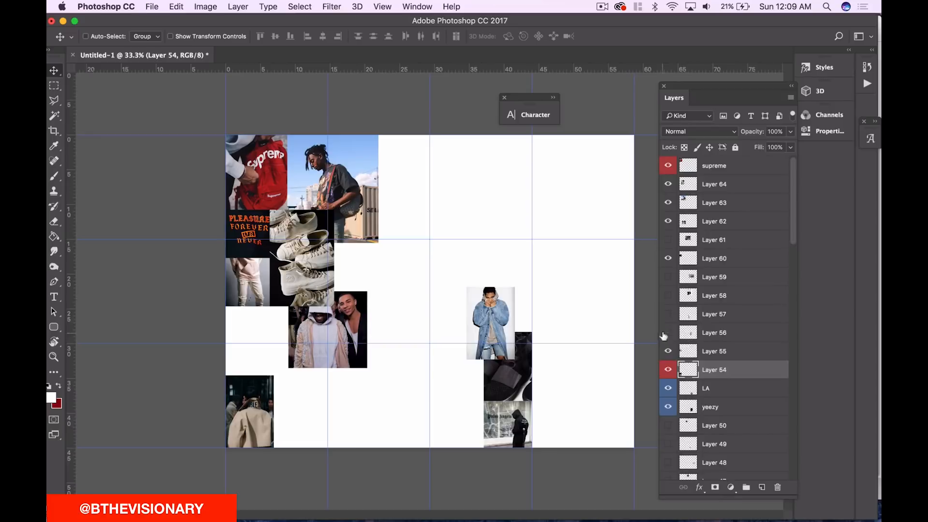
click(668, 333)
click(668, 295)
click(714, 295)
drag(512, 259, 528, 305)
- Show Layer 50, move the green bomber jacket photo beside the pink-hoodie photo in the first column, and bring it to the front
click(668, 333)
click(668, 333)
click(668, 426)
click(715, 425)
drag(428, 229, 282, 337)
key(super+shift+bracketright)
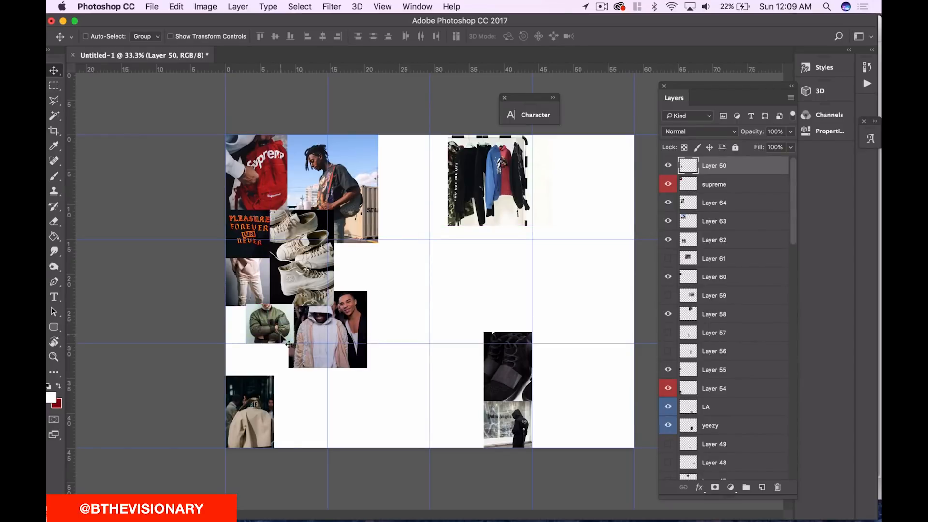
- Show Layer 59, scale down the folded-money photo and place it on the canvas's bottom edge in the second column
click(668, 352)
click(668, 352)
click(668, 333)
click(668, 333)
click(668, 295)
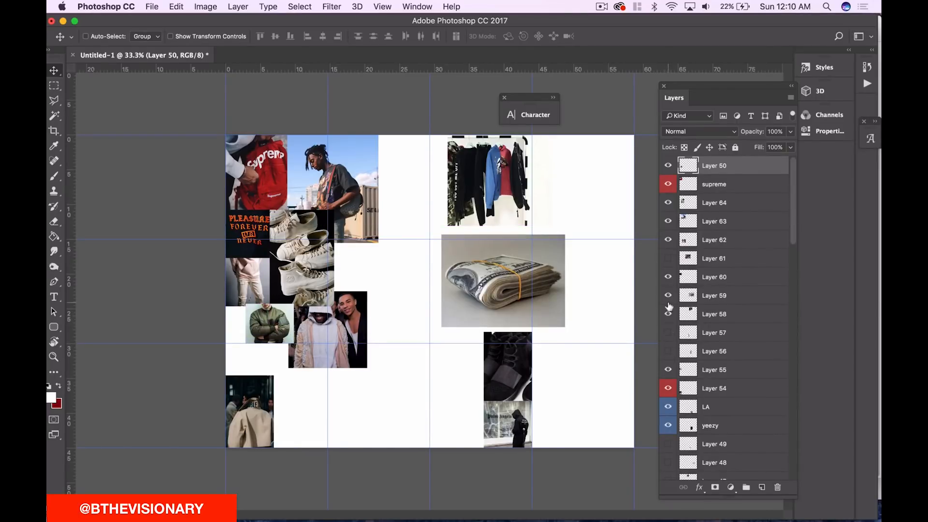
click(703, 299)
drag(424, 283, 344, 434)
key(super+t)
drag(483, 386, 414, 438)
drag(397, 451, 340, 431)
click(585, 35)
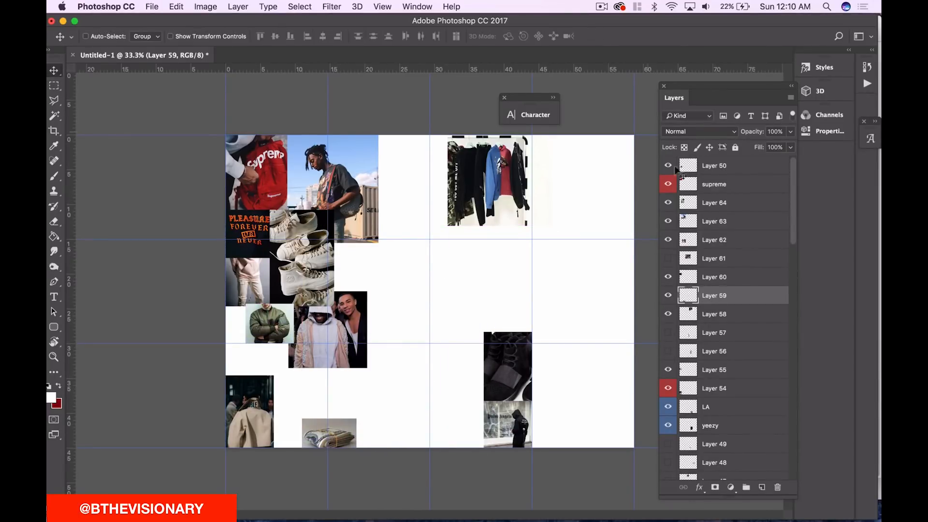
- Show Layer 2, scale down the photo of the couple and place it at the left edge of the third column's middle row
scroll(756, 377, down, 15)
click(668, 452)
click(712, 452)
drag(602, 421, 508, 314)
key(super+t)
drag(380, 330, 439, 288)
drag(457, 274, 515, 379)
click(585, 36)
- Show Layers 3 and 4, placing the black-bomber photo beside the dark shoe photo and the navy sneaker photo in the second column's bottom row
click(668, 434)
click(715, 433)
click(669, 415)
click(708, 414)
drag(410, 394, 352, 417)
- Show Layers 5 and 6, placing the black-coat photo of Layer 5 beside the white sneakers photo in the second column
click(668, 397)
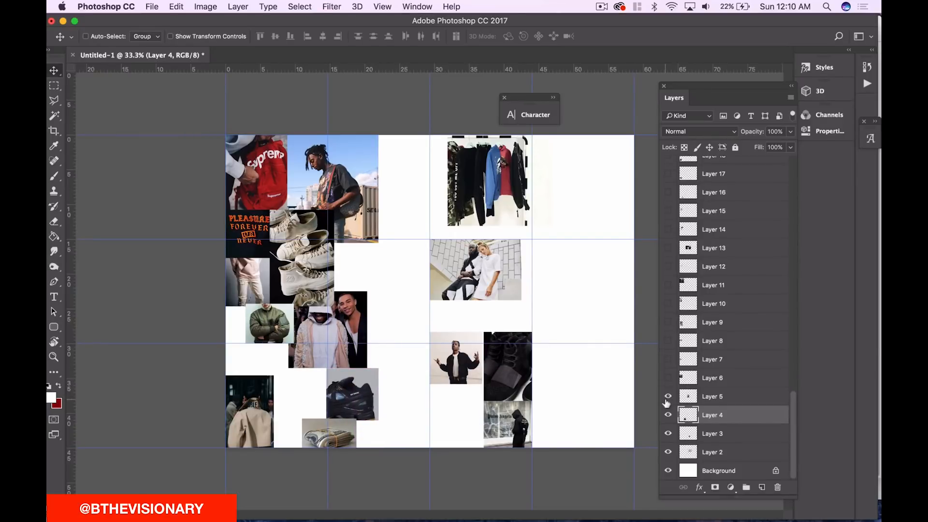
click(708, 396)
drag(476, 340, 403, 351)
click(668, 378)
click(709, 377)
- Restore the evenly spaced column guides with a new guide layout and lock the guides
key(super+z)
key(super+z)
key(super+z)
key(super+semicolon)
key(super+semicolon)
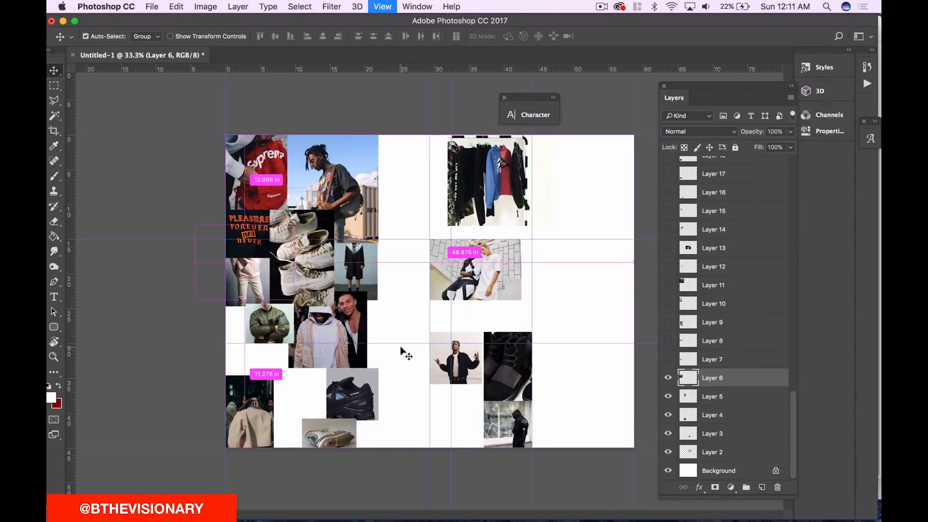
click(383, 6)
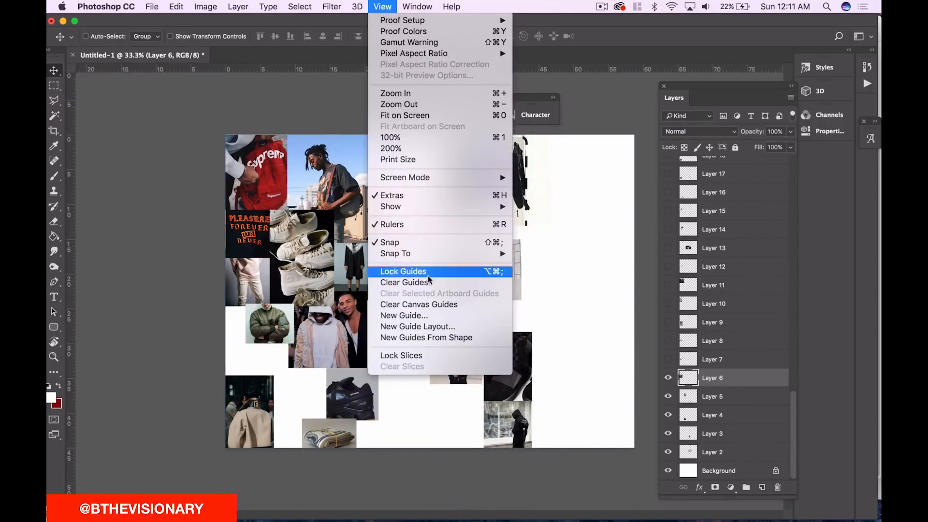
click(427, 326)
click(706, 159)
click(382, 7)
click(394, 271)
- Show Layer 8 and place its palm-tree photo at the third column's right edge, below the photo of the couple
click(668, 341)
click(715, 341)
drag(375, 298, 498, 297)
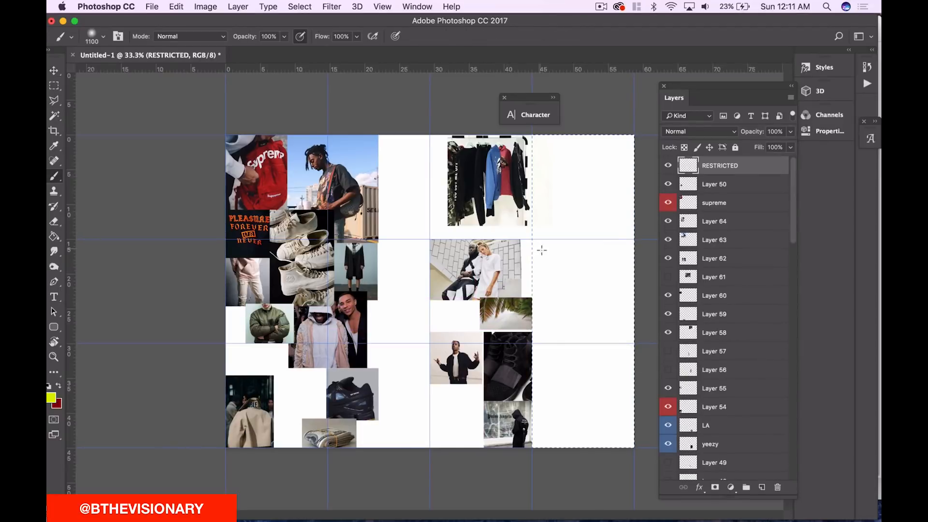
- Paint the selected fourth column solid yellow-green on the RESTRICTED layer with the 1100 px brush
mouse_move(543, 249)
mouse_down()
mouse_move(587, 222)
mouse_move(557, 364)
mouse_up()
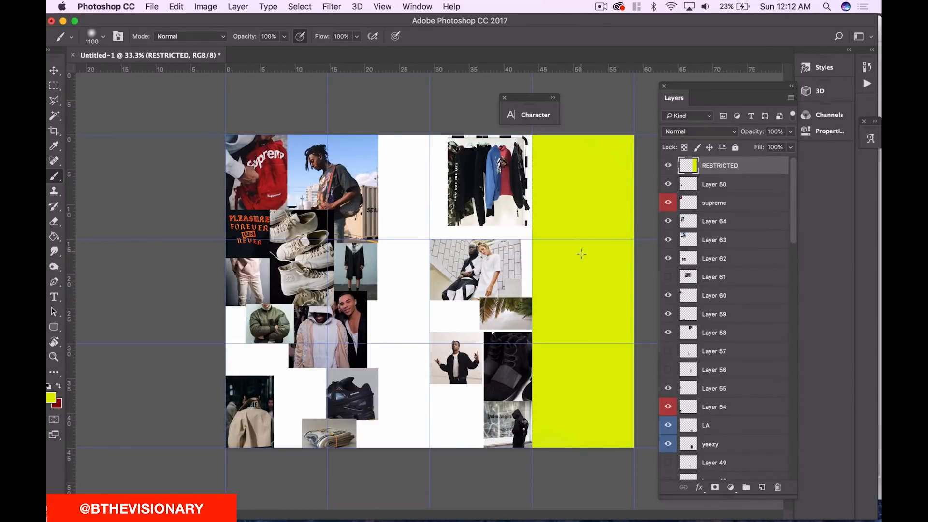
- Preview the speckled dark photo on Layer 61 and delete that layer
click(668, 277)
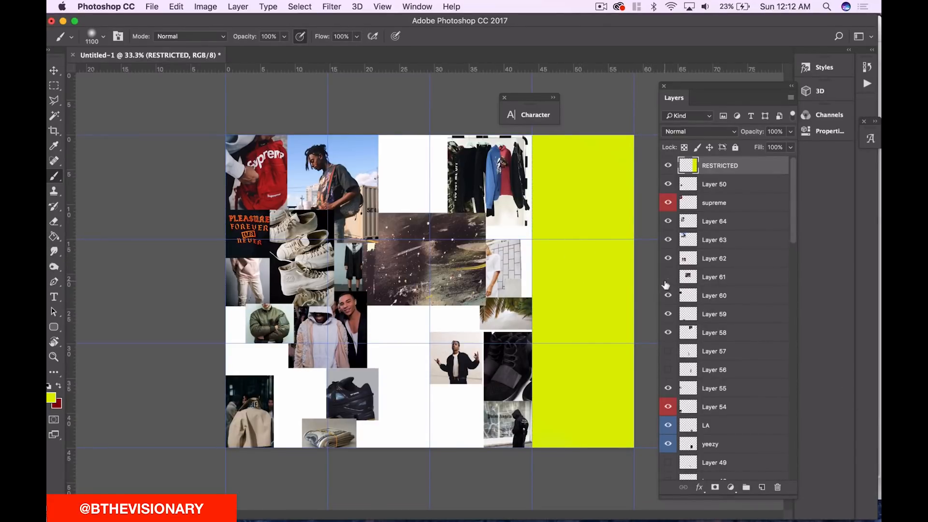
click(667, 279)
click(719, 278)
key(Delete)
- Show Layers 56 and 49, placing the denim-jacket photo at the top of the second column and the red sneaker photo below it
scroll(695, 341, down, 2)
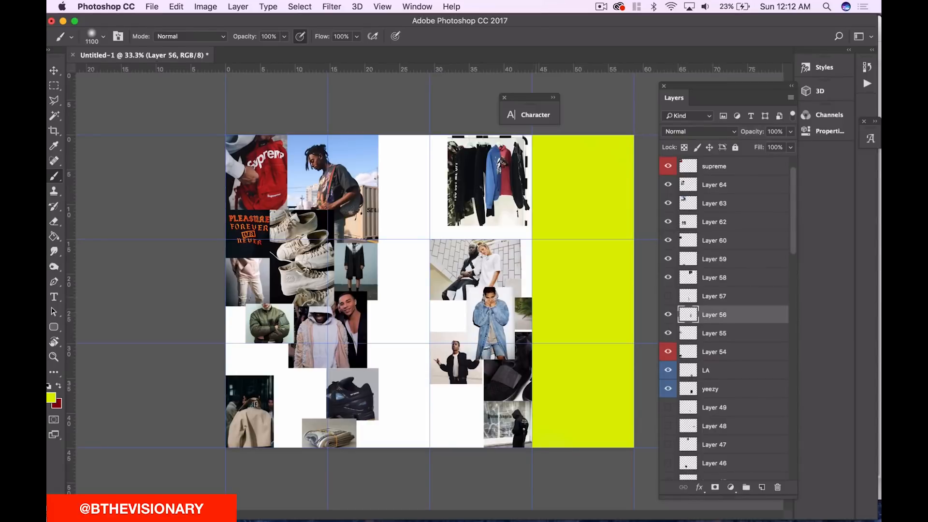
drag(451, 300, 398, 179)
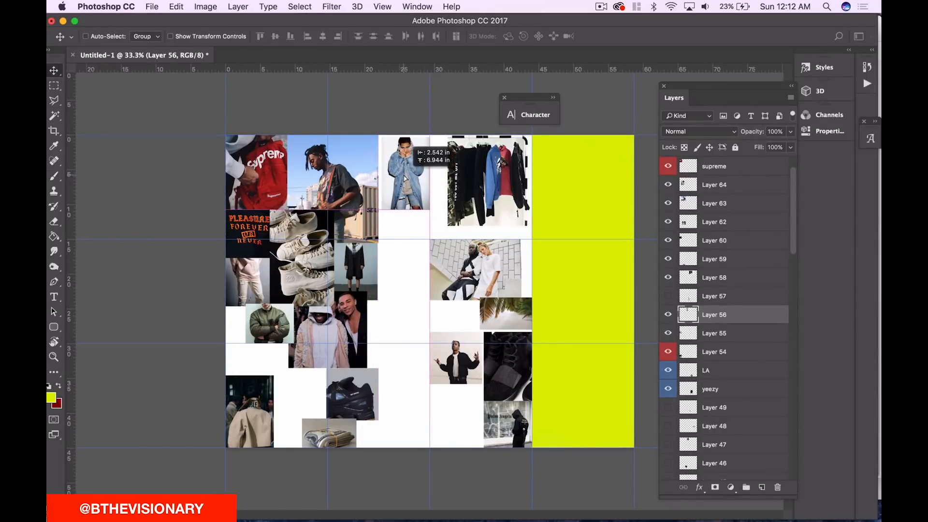
scroll(744, 319, down, 1)
click(669, 403)
click(715, 404)
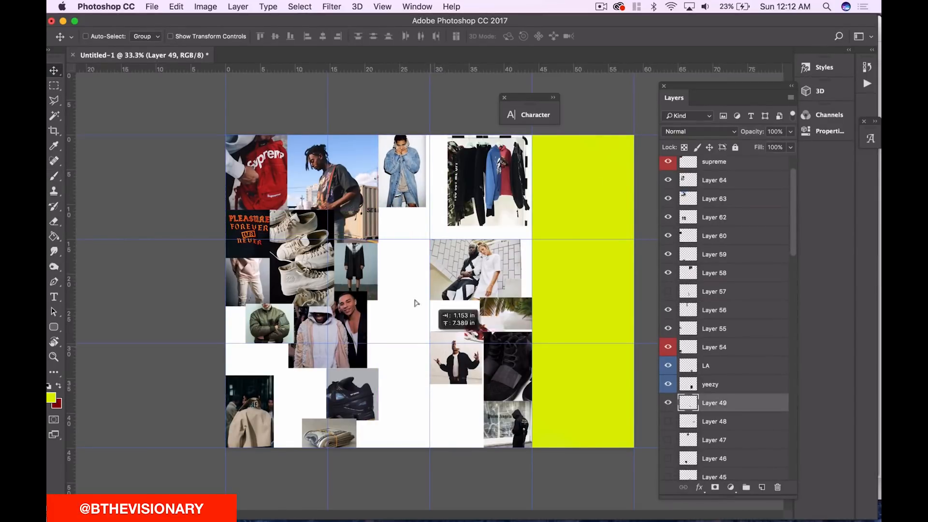
drag(332, 462, 476, 290)
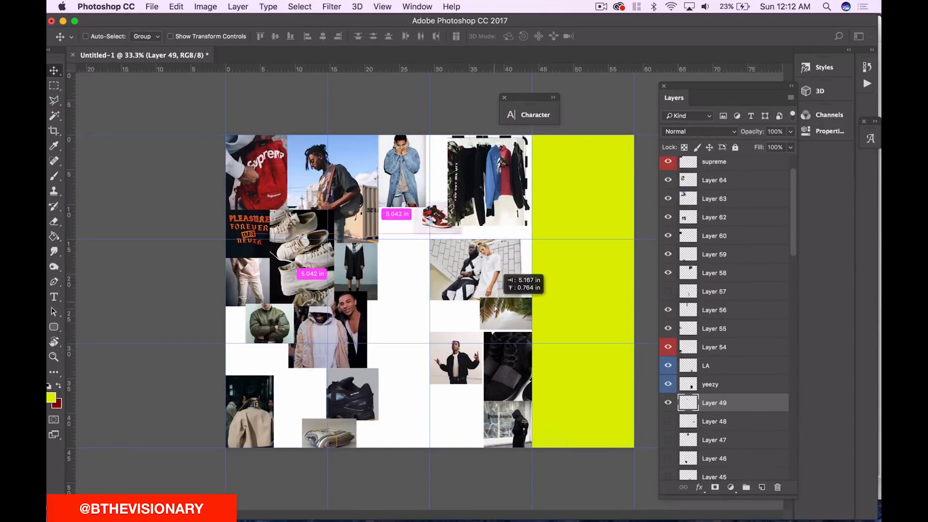
- Place Layer 48's tan-shirts photo against the second column's right edge at the bottom of the middle row, and bring it to the front
drag(474, 387, 403, 335)
key(super+equal)
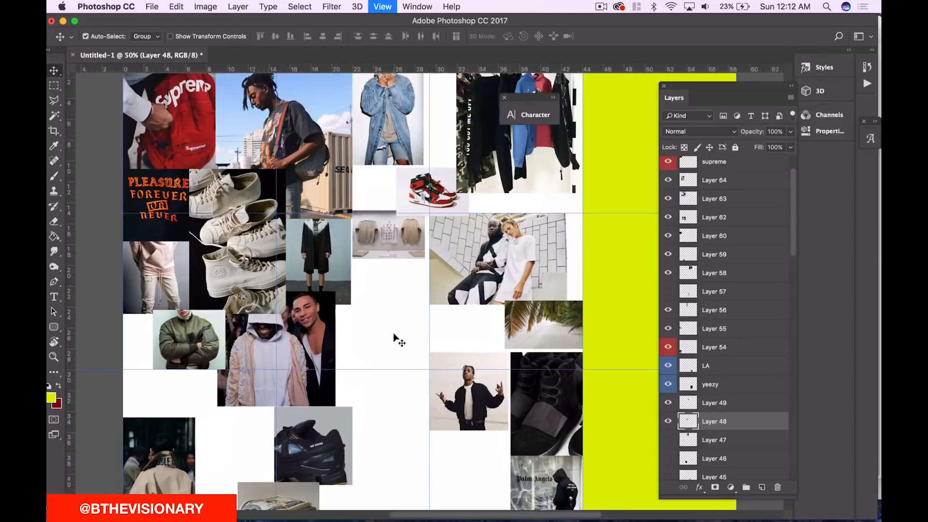
drag(379, 269, 414, 352)
key(super+shift+bracketright)
- Show Layer 47 and place the photo of the seated figure in black directly above the tan-shirts photo
click(669, 352)
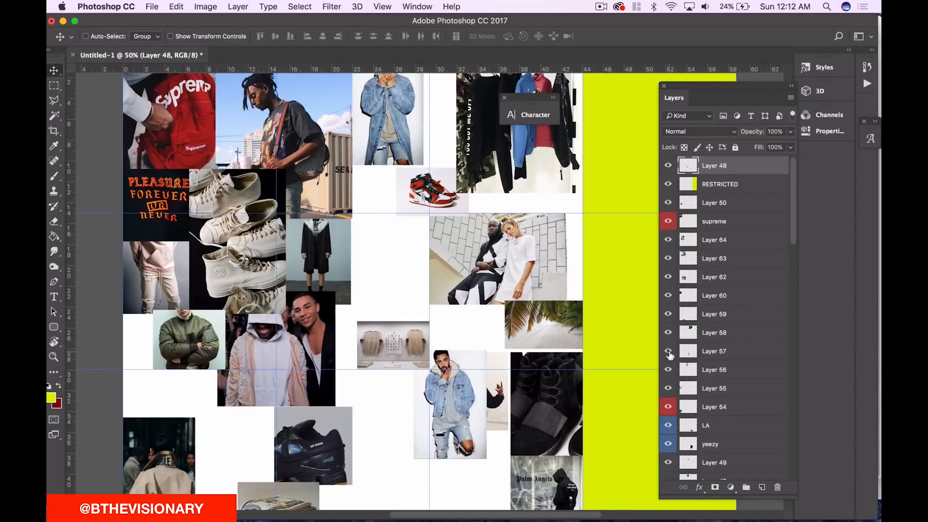
click(669, 352)
scroll(669, 387, down, 5)
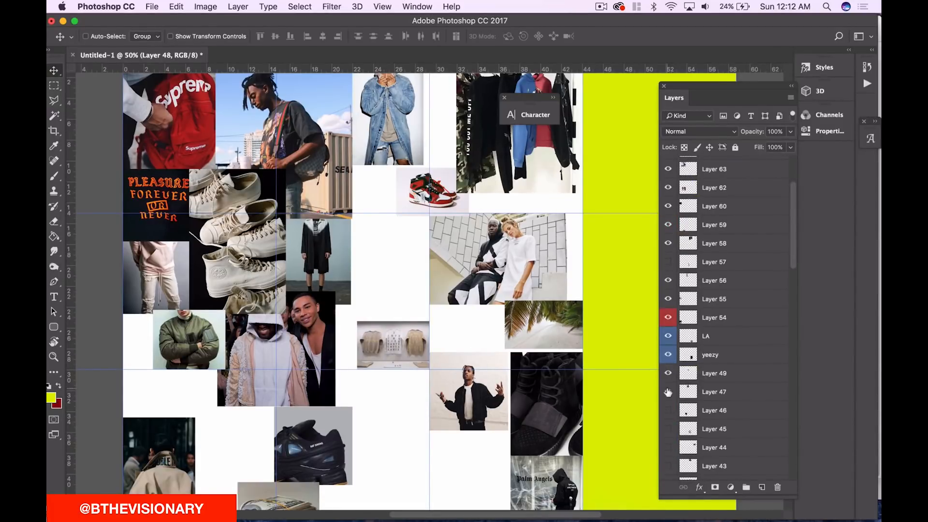
drag(446, 151, 414, 317)
- Show Layer 46 and move the crouching figure in jeans beside the seated figure's photo in the second column
scroll(670, 387, down, 1)
click(668, 386)
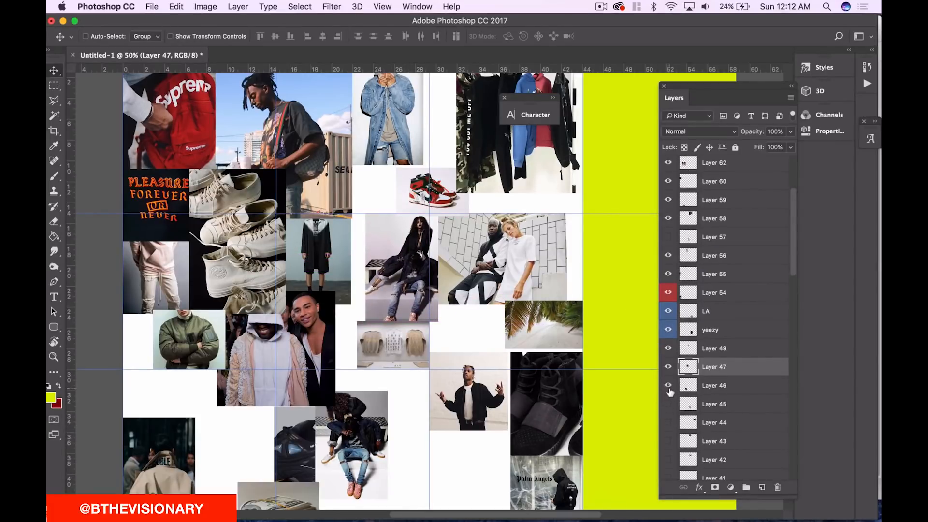
click(701, 391)
drag(420, 501, 396, 375)
- Show Layer 45 and place the white Drowning T-shirt photo at the first column's left edge, below the green bomber jacket photo
click(669, 405)
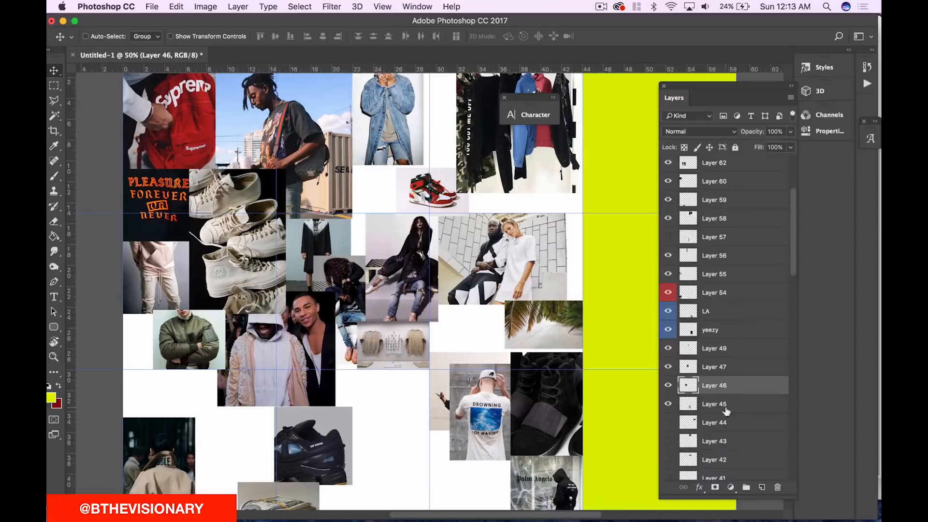
drag(485, 419, 569, 274)
drag(582, 316, 451, 379)
drag(484, 320, 174, 392)
- Bring Layer 44's photo of two men to the front and place it at the canvas's top edge beside the denim-jacket photo
drag(614, 411, 362, 367)
scroll(382, 421, down, 1)
scroll(386, 341, up, 4)
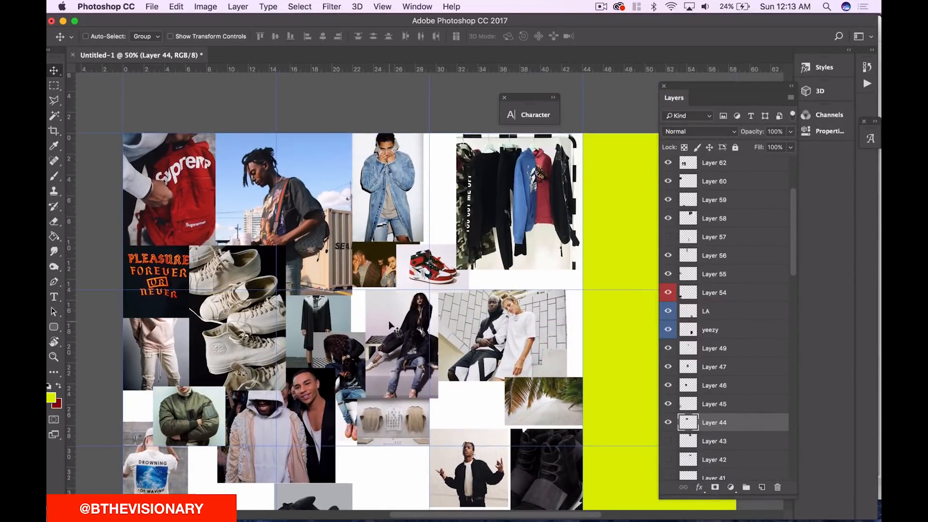
key(super+shift+])
drag(415, 292, 367, 192)
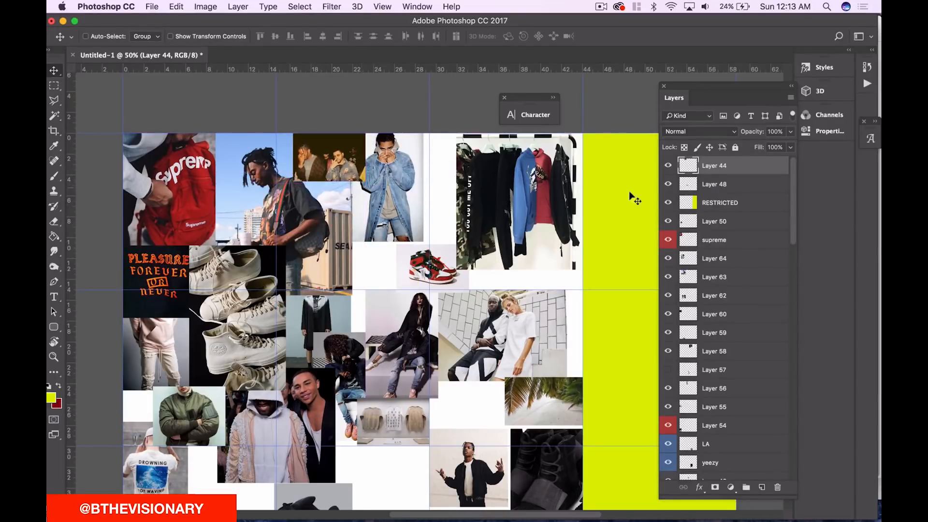
- Show Layers 7 and 9, placing the second palm photo under the tan-shirts photo and the grey-coat street photo at the bottom edge, brought forward
scroll(672, 410, down, 10)
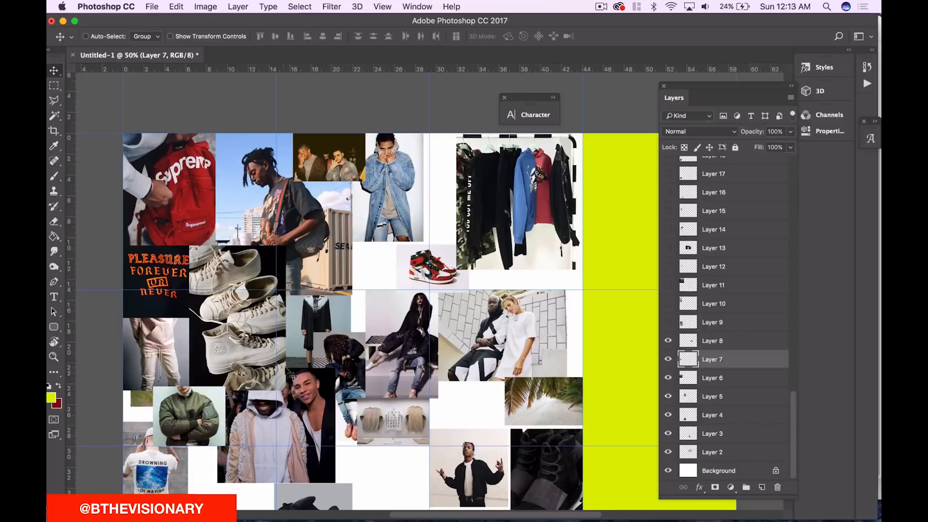
drag(454, 212, 415, 473)
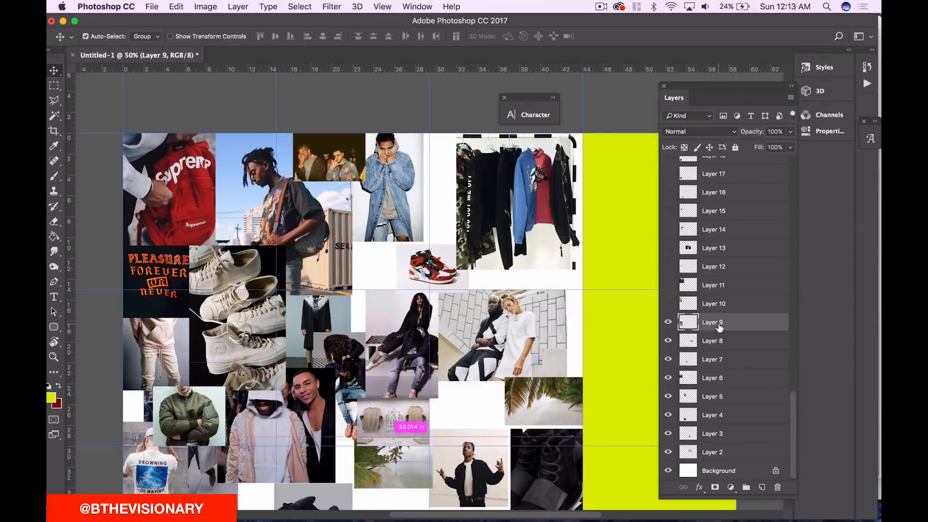
key(super+shift+bracketright)
drag(208, 402, 443, 256)
scroll(444, 252, down, 5)
drag(455, 203, 419, 465)
- Move the hidden Layers 10 through 43 to the top of the layer stack
scroll(725, 339, down, 20)
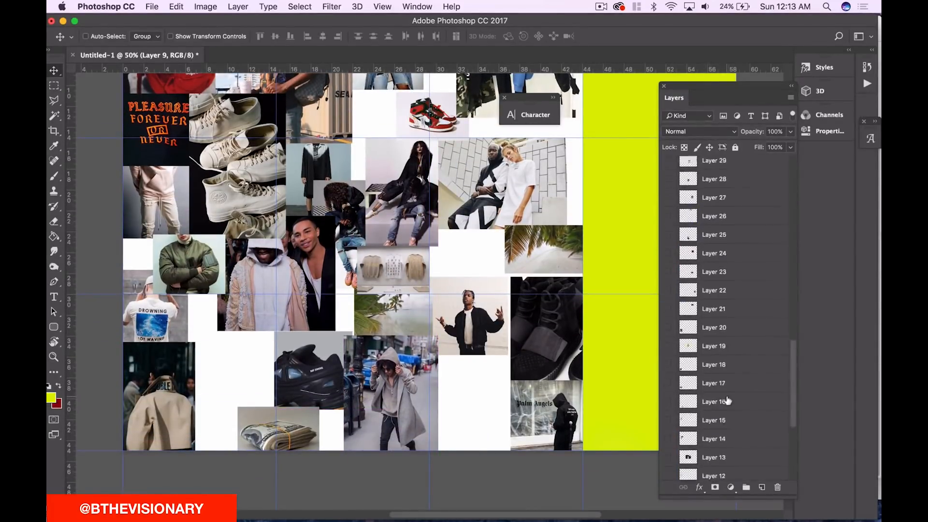
click(726, 401)
scroll(724, 351, up, 10)
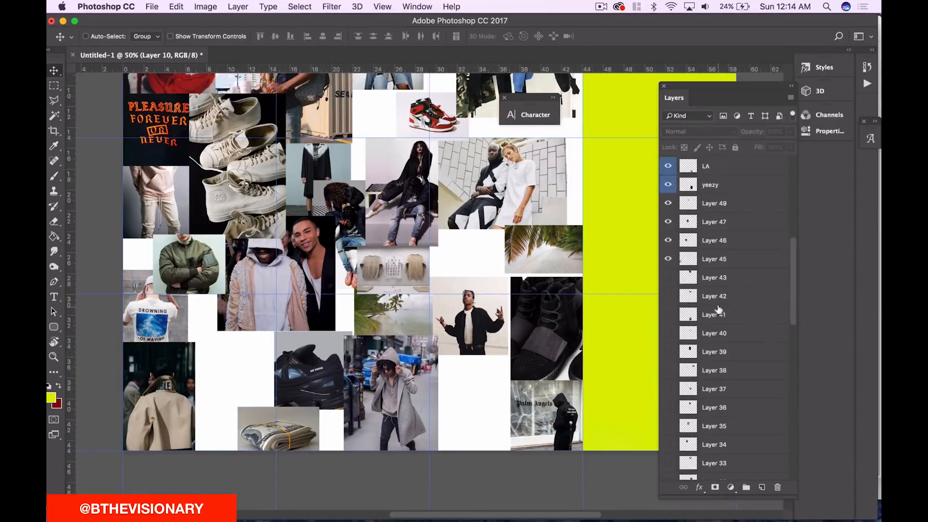
shift+click(737, 285)
scroll(737, 285, down, 3)
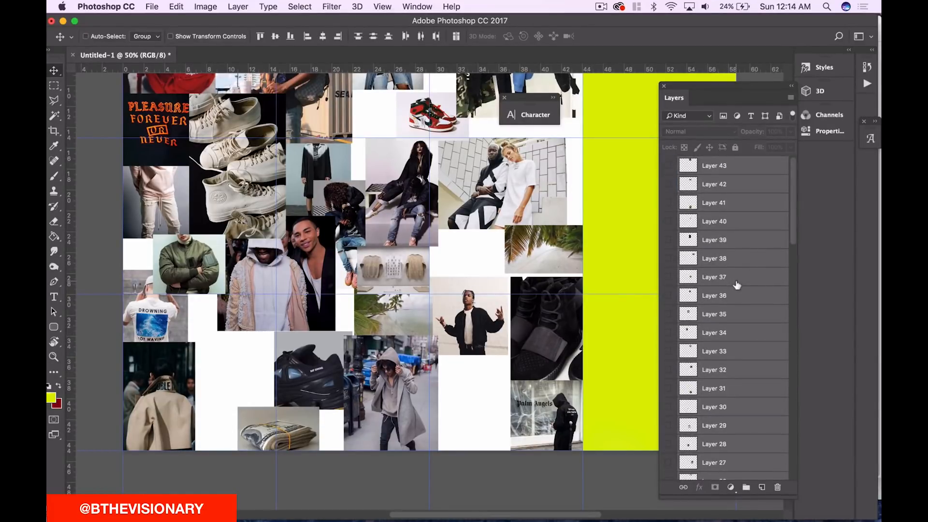
- Show Layer 10, place the California 187 sign photo between the beige-jacket and navy sneaker photos, and send it to the back
click(749, 237)
scroll(725, 290, down, 10)
click(668, 320)
scroll(669, 320, up, 3)
drag(155, 148, 469, 457)
scroll(469, 435, down, 4)
drag(464, 360, 222, 343)
key(super+shift+bracketleft)
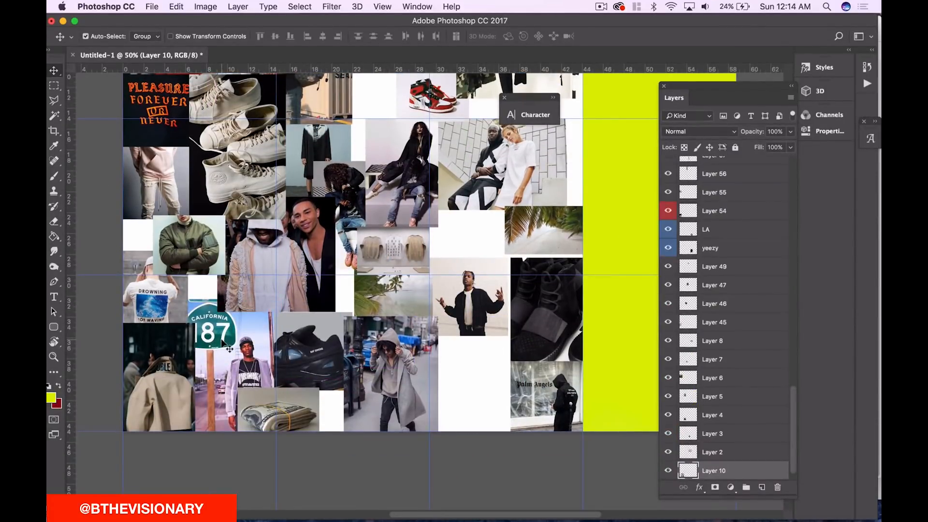
- Show Layer 43, place the balcony sunset photo beside the third column's palm-tree photo, and send it to the back
scroll(676, 338, up, 10)
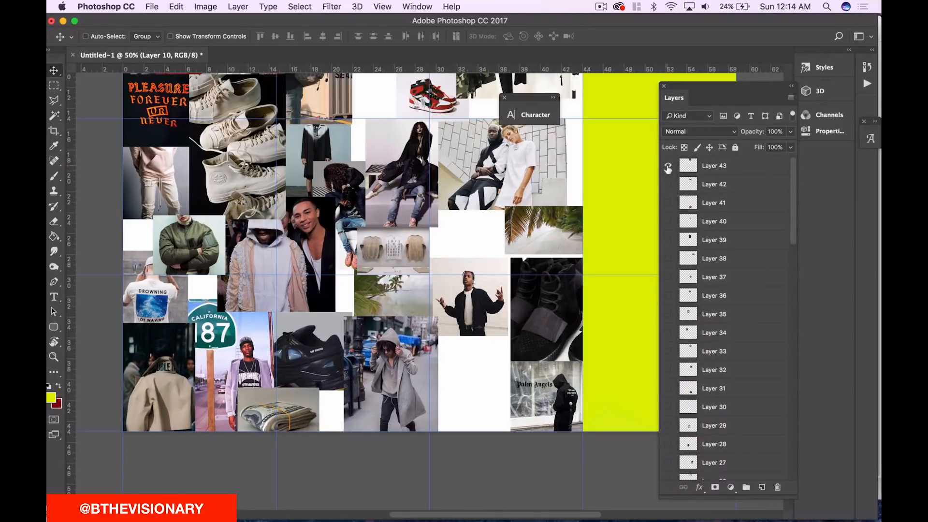
click(668, 167)
scroll(617, 166, up, 6)
click(706, 166)
drag(493, 167, 503, 374)
key(shift+super+[)
- Show Layers 42 and 41 behind the others, placing the blue portrait between the denim-jacket and clothing-rack photos and the yellow-strap photo below it
scroll(712, 276, up, 10)
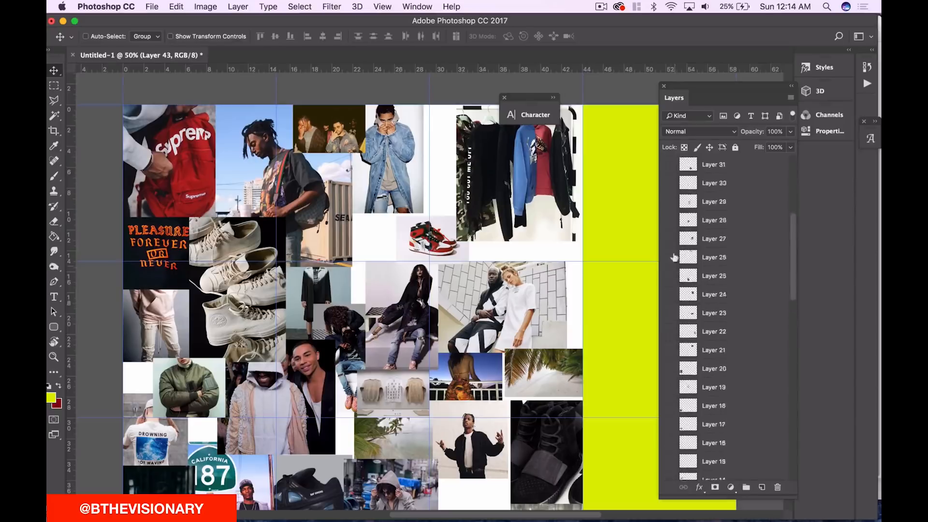
click(668, 167)
drag(528, 214, 459, 145)
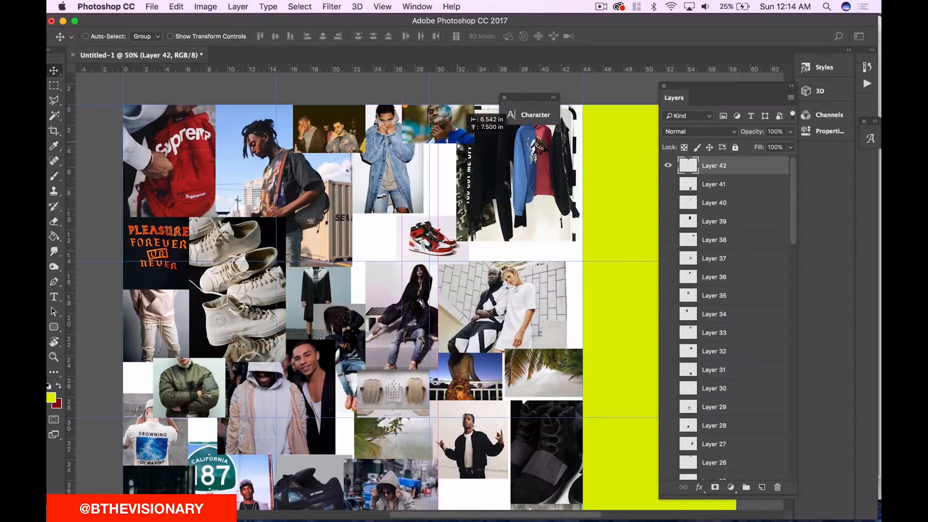
key(shift+super+bracketleft)
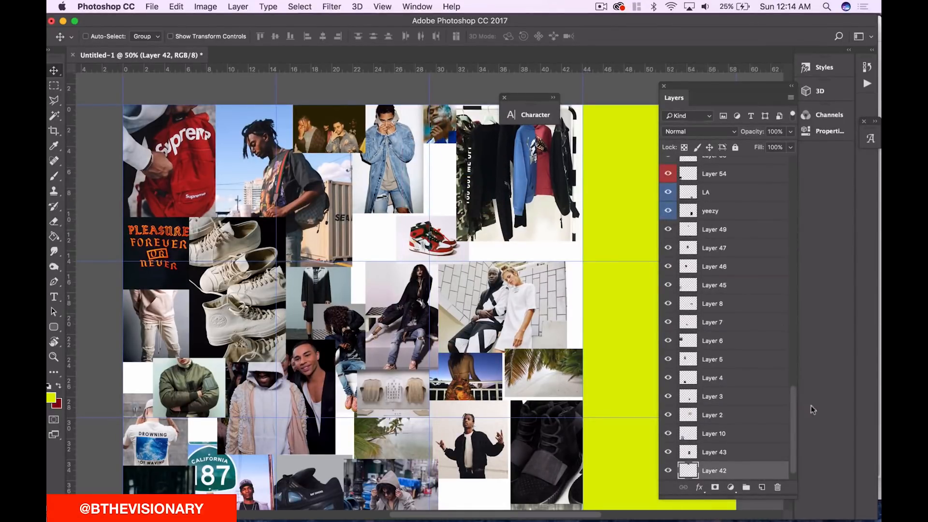
scroll(783, 242, up, 10)
drag(498, 492, 450, 172)
- Show Layer 40, place the photo of the man in white below the denim-jacket photo, and send it to the back
scroll(779, 313, up, 10)
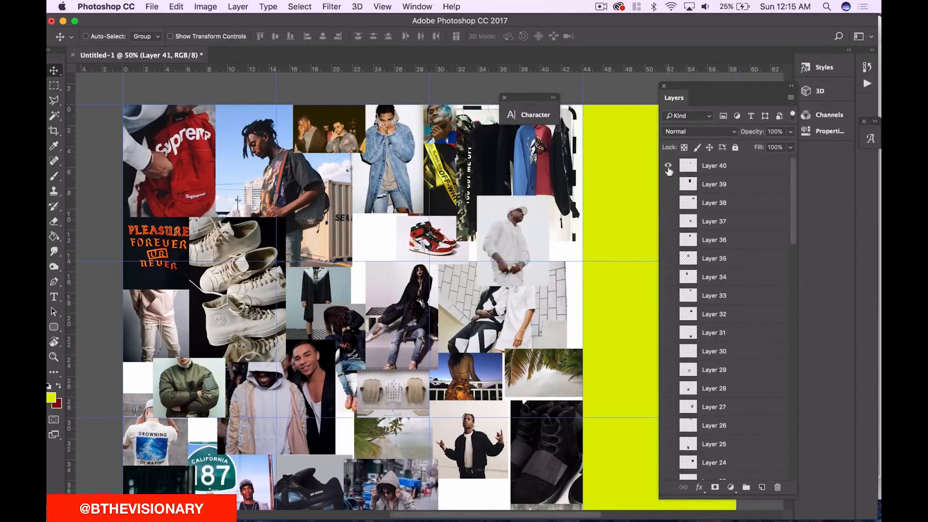
click(669, 166)
click(696, 170)
drag(568, 237, 444, 248)
key(shift+super+bracketleft)
- Show Layer 39, place the dark track-jacket photo in the gap at the bottom of the third column, and send it to the back
scroll(241, 274, down, 5)
scroll(242, 273, up, 5)
scroll(183, 263, down, 1)
scroll(183, 262, down, 5)
drag(794, 399, 793, 170)
click(667, 167)
drag(491, 99, 476, 380)
key(shift+super+bracketleft)
- Place Layer 38's dark storefront photo in the gap below the clothing-rack photo, behind the other photos
drag(794, 402, 794, 274)
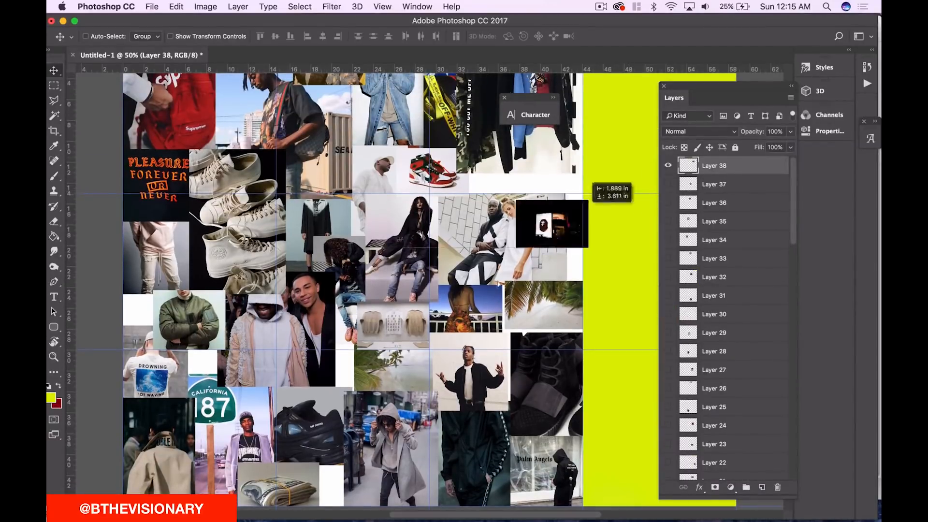
drag(567, 241, 533, 217)
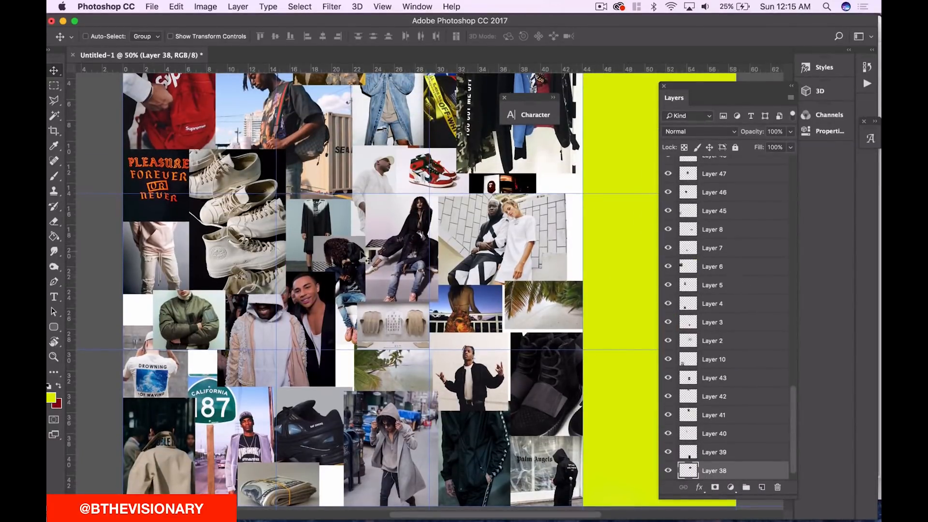
scroll(489, 261, down, 5)
scroll(489, 260, up, 6)
scroll(783, 225, up, 10)
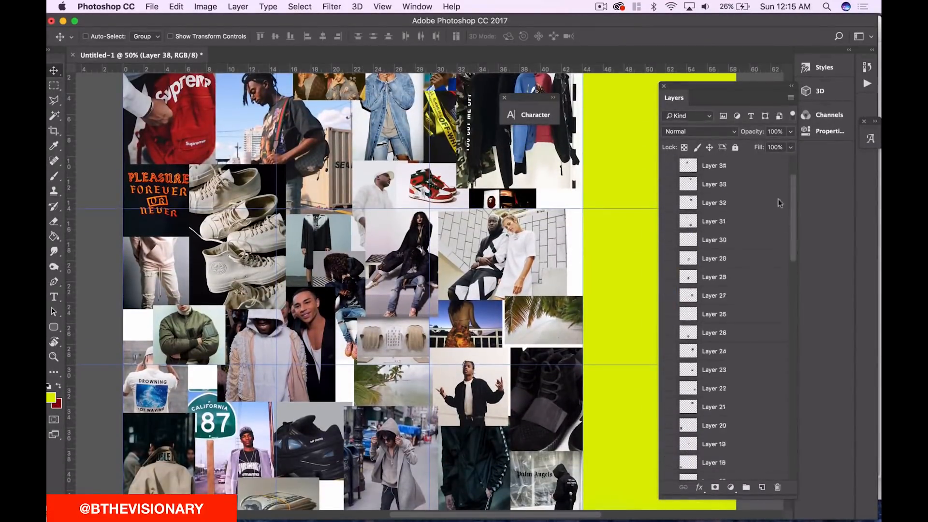
- Place Layer 37's pink-top and dark-jacket photo at the bottom of the collage, below the black sneaker photo
drag(793, 416, 764, 116)
click(725, 165)
drag(551, 283, 383, 384)
scroll(385, 390, down, 5)
drag(361, 281, 345, 393)
scroll(345, 393, up, 6)
- Show Layer 35 and place the photo with the pink suitcase beside the man against the blue sky
click(668, 184)
click(668, 203)
click(721, 203)
drag(469, 249, 351, 200)
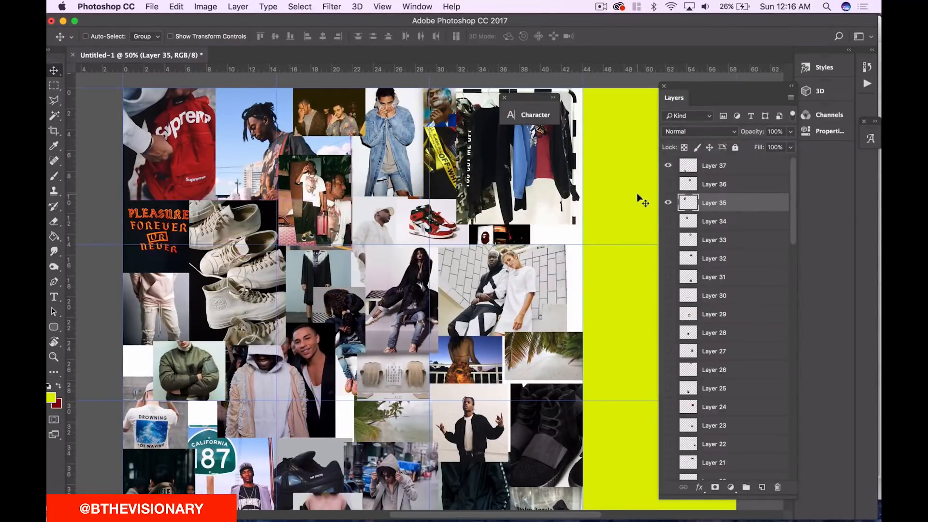
- Show Layer 34 and place the black BEHAVE hoodie photo below the green bomber-jacket photo in the first column
click(668, 221)
click(715, 222)
drag(393, 223, 531, 365)
scroll(506, 343, down, 2)
scroll(506, 343, down, 3)
drag(507, 232, 179, 289)
- Show Layer 33 and place the seated woman in white above the black sneaker photo in the second column
click(668, 241)
scroll(595, 256, up, 5)
drag(523, 224, 351, 408)
click(668, 203)
click(668, 203)
click(668, 240)
click(668, 239)
click(711, 240)
- Place Layer 32's brown-jacket photo over the top of the black boots photo and Layer 31's photographer photo directly above it
scroll(560, 300, down, 2)
click(711, 258)
drag(552, 244, 563, 387)
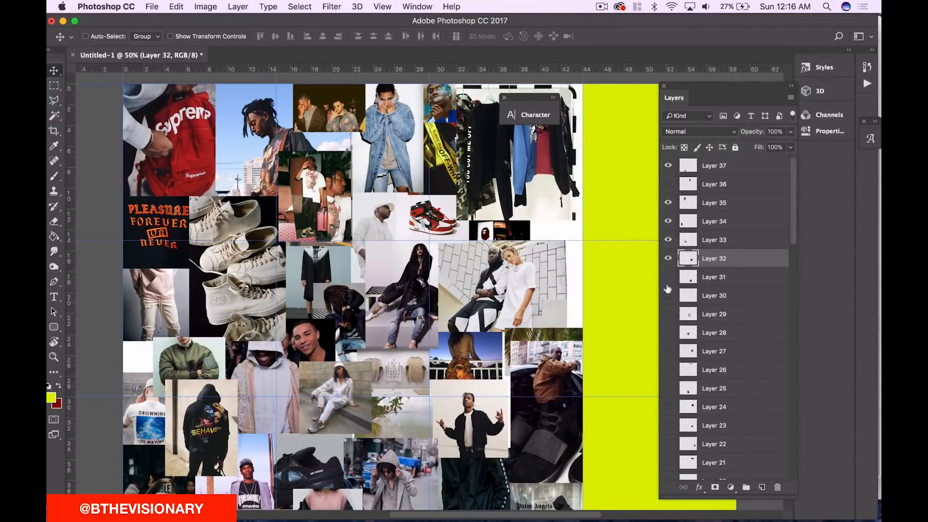
click(696, 277)
drag(553, 423, 582, 275)
- Show Layer 28 and place the blue-curtain portrait below the clothing-rack photo at the third column's outer edge
click(668, 296)
click(668, 295)
click(668, 313)
click(668, 314)
click(668, 332)
click(714, 333)
drag(420, 409, 537, 259)
- Place Layer 27's striped-jacket photo in the first column and Layer 26's folded-hoodies photo between the red backpack and white sneakers
click(668, 352)
click(714, 351)
drag(592, 333, 200, 347)
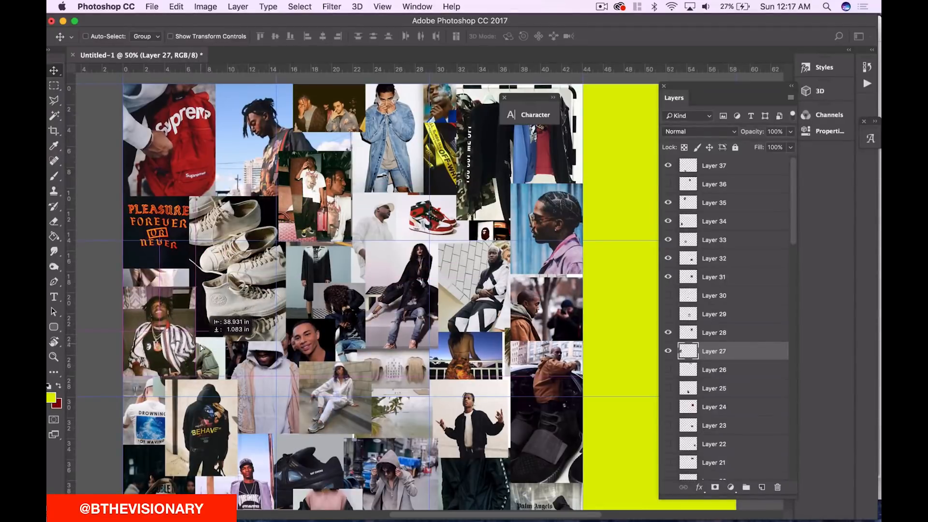
scroll(209, 296, down, 5)
scroll(208, 296, up, 5)
click(711, 369)
drag(534, 245, 228, 362)
- Show Layer 25's embroidered-jacket photo beside the man in the black jacket and place Layer 23's jeans-and-boots photo below the white sneakers
click(668, 315)
click(669, 315)
click(668, 388)
scroll(477, 354, down, 5)
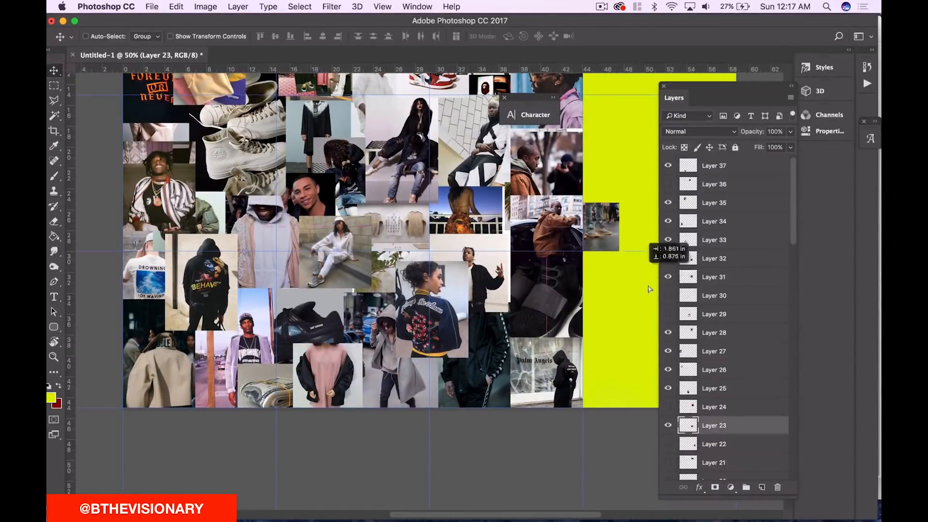
drag(229, 335, 278, 261)
- Place Layer 22's Y-3 hoodie photo at the collage's bottom edge and Layer 21's hanging black jackets below the seated woman in black
scroll(676, 439, down, 2)
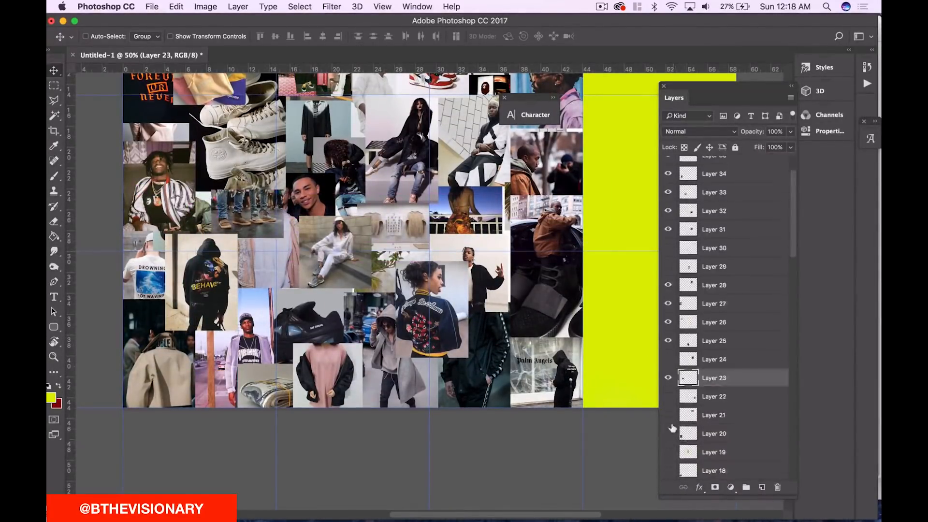
drag(646, 252, 222, 395)
scroll(696, 394, down, 1)
click(668, 401)
click(706, 400)
drag(576, 107, 486, 201)
scroll(551, 427, up, 6)
drag(511, 310, 416, 365)
- Show Layer 20, place the red sneaker photo over the white sneakers, and mark the layer with a yellow color label
scroll(484, 348, down, 1)
scroll(677, 338, down, 7)
click(669, 249)
drag(226, 425, 243, 273)
right_click(721, 246)
click(654, 428)
- Mark Layer 19 with a yellow color label and hide it, leaving Layer 18 hidden too
click(668, 267)
right_click(698, 268)
click(633, 429)
click(668, 267)
click(667, 285)
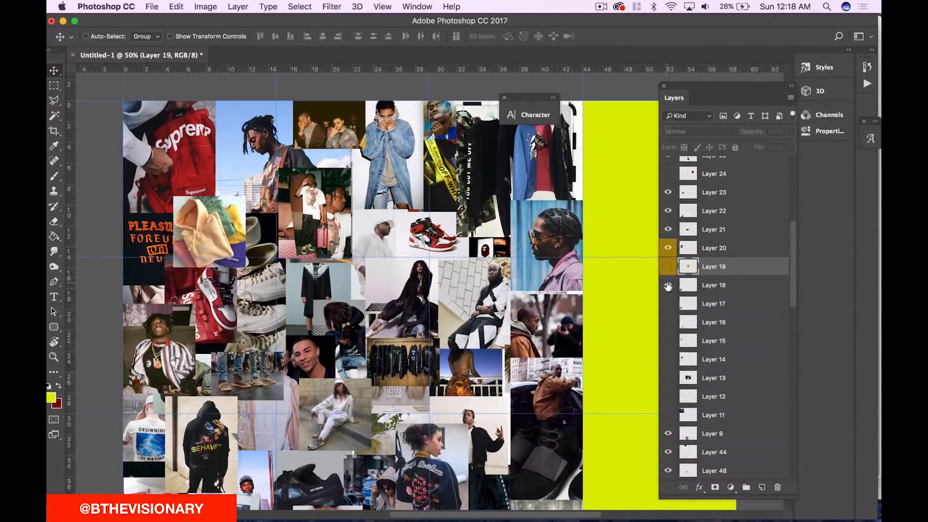
click(668, 286)
- Show Layer 17's wristwatch-and-mixer photo below the denim-jacket photo and mark the layer with a yellow color label
scroll(676, 309, down, 1)
scroll(483, 338, down, 3)
click(668, 299)
click(714, 300)
scroll(619, 300, up, 3)
right_click(701, 300)
click(631, 428)
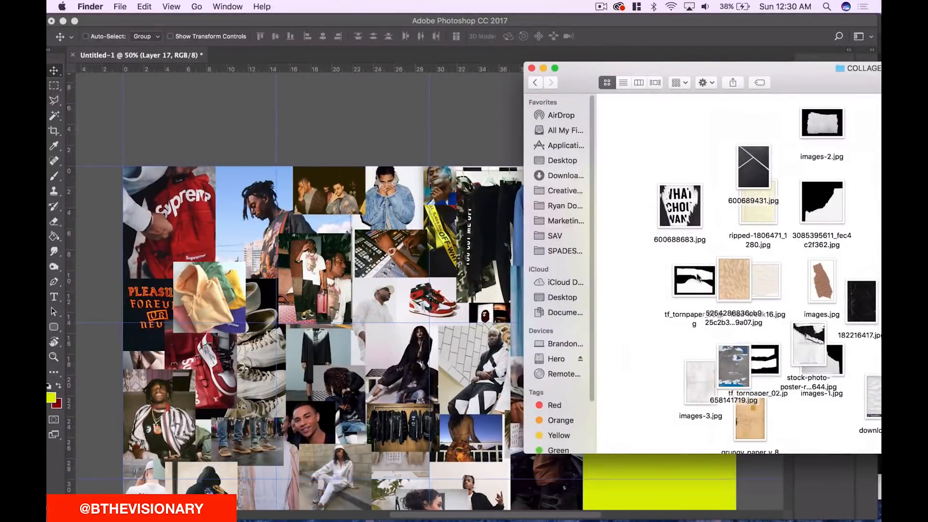
- Clean up the collage texture files in Finder by name
right_click(675, 327)
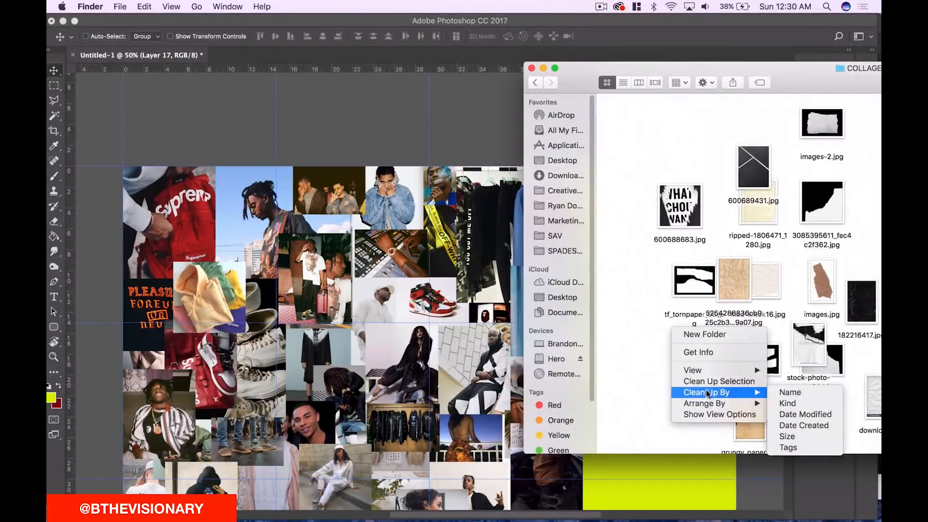
click(781, 392)
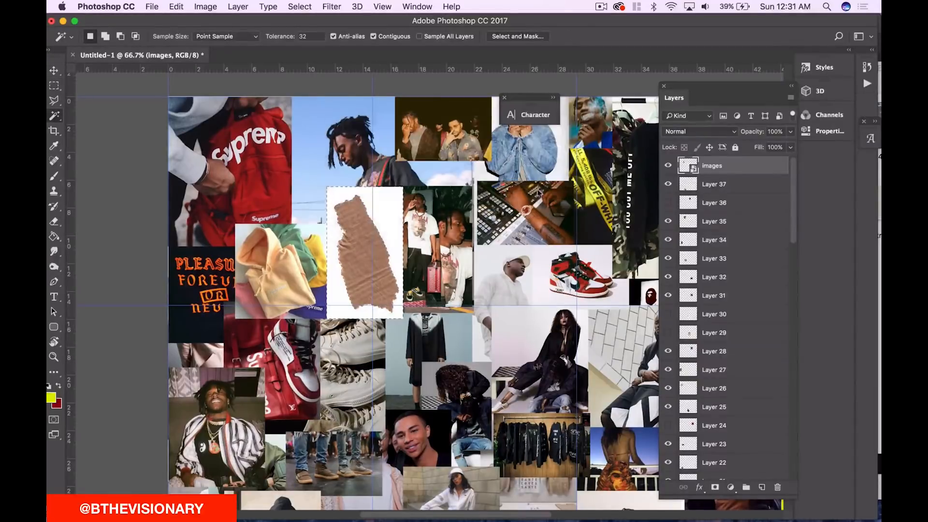
- Rasterize the placed images layer, delete the selected white background around the torn paper scrap, and deselect
right_click(709, 166)
click(822, 214)
key(Delete)
key(super+d)
- Apply a lime-yellow Color Overlay to the torn scrap and move it over the red backpack and folded-hoodies photos
double_click(739, 167)
click(96, 388)
click(338, 285)
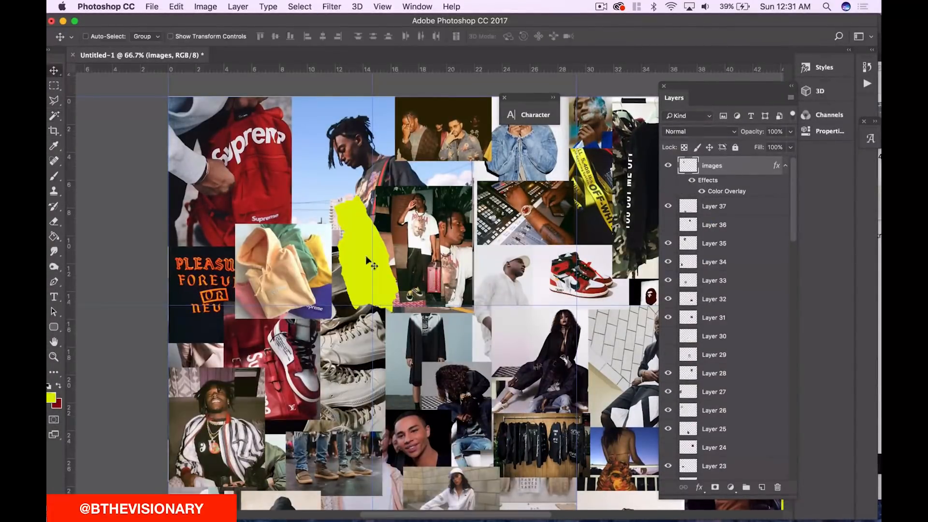
mouse_move(366, 261)
mouse_down()
mouse_move(373, 174)
mouse_move(305, 216)
mouse_up()
- Remove Layer 20's red sneaker photo from the canvas and paste it into the torn scrap's outline near the folded hoodies
scroll(520, 256, down, 5)
scroll(520, 256, left, 3)
super+click(334, 285)
scroll(744, 471, down, 4)
key(Delete)
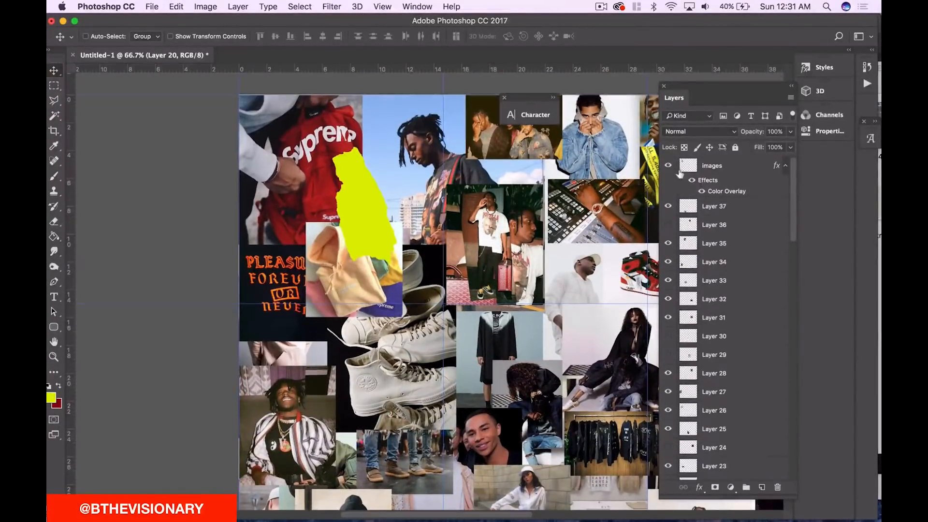
click(176, 6)
click(338, 133)
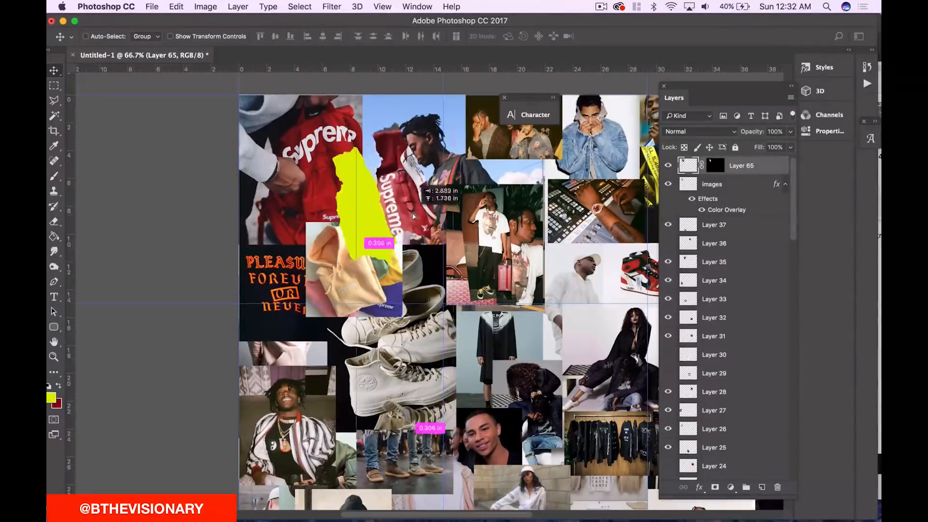
drag(383, 203, 507, 259)
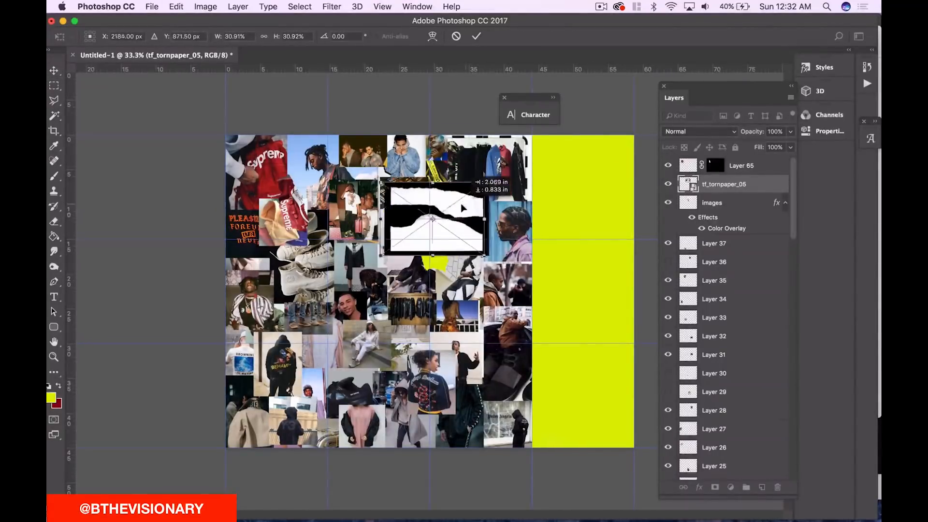
- Place tf_tornpaper_05 at about 31% scale, rasterize it, and delete its black area
click(476, 37)
key(super+equal)
key(super+equal)
key(w)
click(411, 288)
right_click(729, 184)
click(640, 216)
key(Delete)
key(super+d)
- Isolate one white torn-paper strip from tf_tornpaper_05 on its own layer
key(m)
click(176, 6)
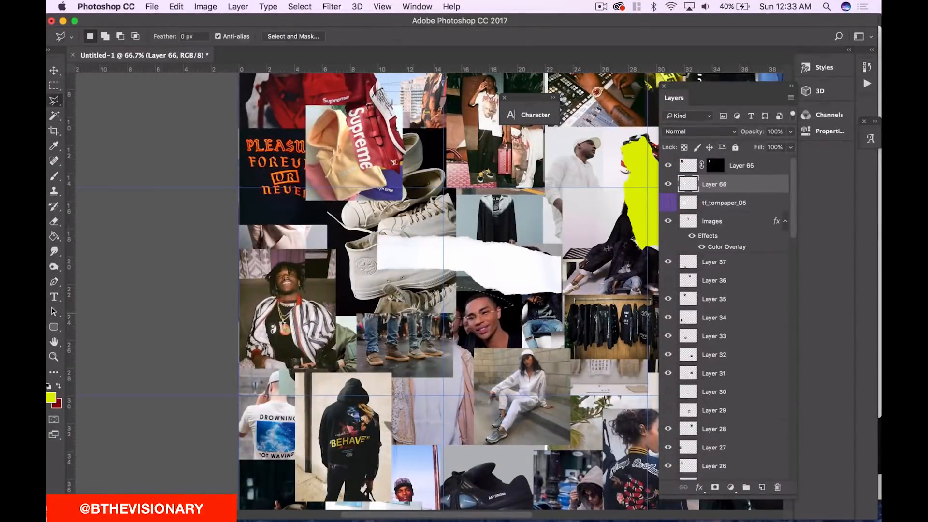
key(super+d)
- Widen the white torn strip and place it across the first column, above the striped-jacket photo
key(v)
mouse_move(469, 261)
mouse_down()
mouse_move(510, 99)
mouse_move(427, 296)
mouse_move(325, 377)
mouse_up()
scroll(511, 99, up, 5)
scroll(507, 99, down, 5)
scroll(445, 315, down, 2)
key(super+t)
drag(420, 325, 456, 327)
key(Return)
drag(408, 337, 406, 232)
- Bring Layer 19's yellow-sleeve photo to the front, then move and resize it over the white torn strip
scroll(408, 232, down, 2)
scroll(669, 299, down, 10)
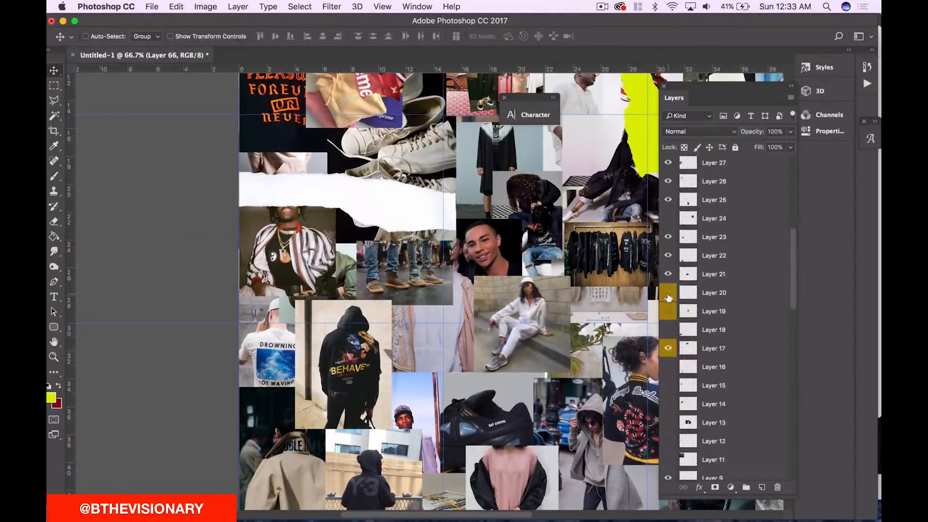
key(super+shift+bracketright)
drag(628, 233, 386, 244)
scroll(386, 244, up, 5)
key(super+t)
drag(354, 303, 305, 282)
key(Return)
- Cut Layer 19's photo and paste it into the outline of the white torn strip
key(super+a)
key(super+x)
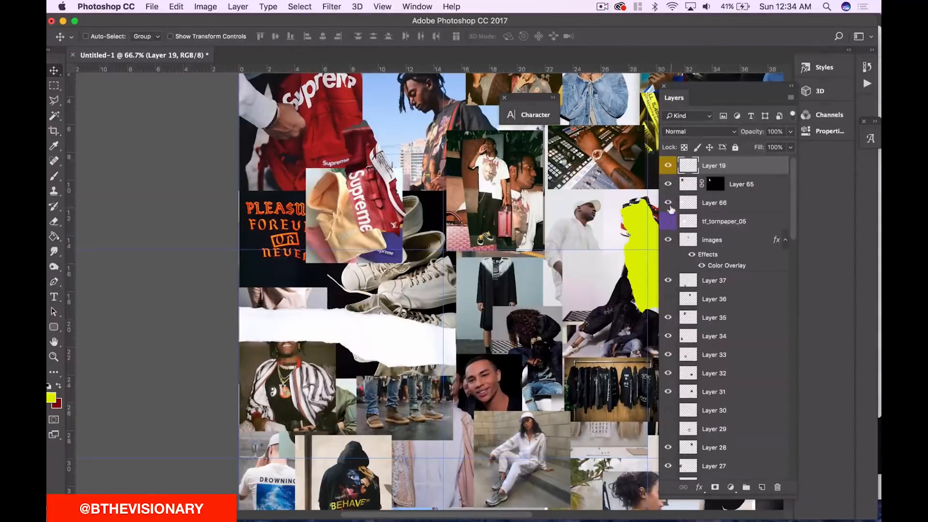
right_click(753, 202)
super+click(684, 207)
click(205, 7)
click(329, 121)
- Resize and reposition the yellow-sleeve photo inside the torn strip's mask
key(super+t)
drag(396, 272, 258, 168)
mouse_move(441, 340)
mouse_down()
mouse_move(410, 326)
mouse_move(431, 344)
mouse_up()
drag(449, 296, 366, 300)
key(Return)
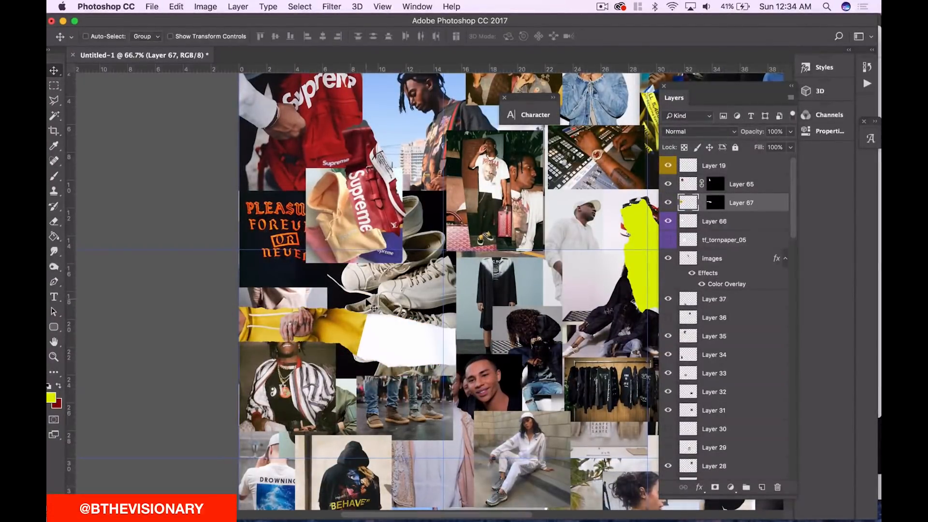
- Cut the yellow-sleeve photo from Layer 67 and paste it back into that layer's mask outline
scroll(500, 200, down, 4)
super+click(406, 355)
key(super+a)
key(super+x)
super+click(717, 203)
click(176, 7)
click(337, 126)
- Bring the newly pasted yellow-sleeve piece to the front, then shift and transform it
key(super+shift+bracketright)
drag(360, 258, 419, 259)
key(super+r)
key(super+t)
drag(444, 240, 451, 234)
drag(461, 205, 444, 191)
- Merge the two yellow-sleeve layers and move the torn piece up over the yellow-strap and clothing-rack photos
click(746, 221)
super+click(750, 167)
right_click(751, 167)
click(624, 358)
drag(361, 294, 569, 200)
scroll(570, 200, up, 3)
scroll(571, 199, up, 3)
scroll(570, 198, right, 8)
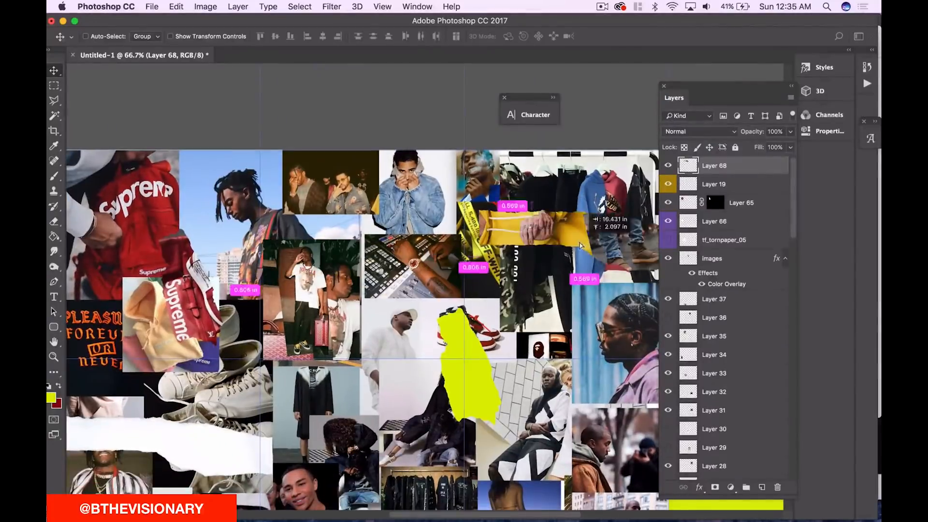
- Reduce the torn yellow-sleeve piece's saturation to -47 with Hue/Saturation
key(super+u)
drag(539, 242, 512, 242)
drag(522, 136, 627, 111)
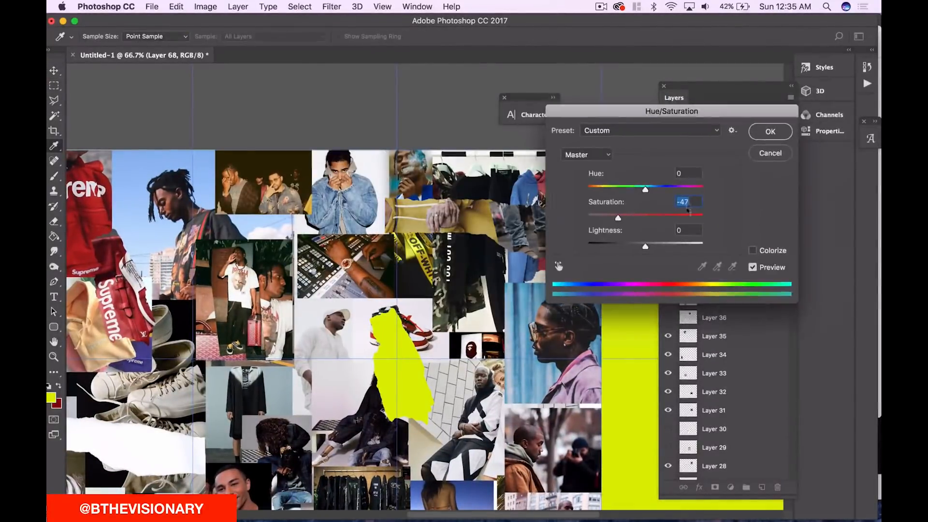
key(Return)
- Select a piece in the upper part of the collage and bring its layer to the front
scroll(589, 254, down, 4)
scroll(403, 468, left, 10)
scroll(404, 468, up, 1)
super+click(425, 194)
key(super+shift+])
scroll(495, 322, down, 10)
scroll(498, 324, up, 8)
scroll(498, 324, right, 12)
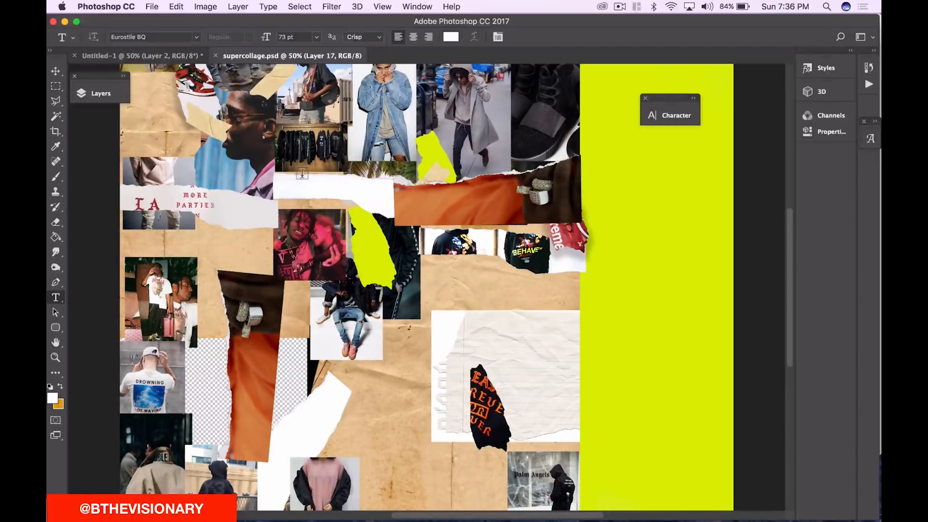
- Marquee-select the top row of supercollage.psd across its three photo columns
scroll(302, 173, up, 3)
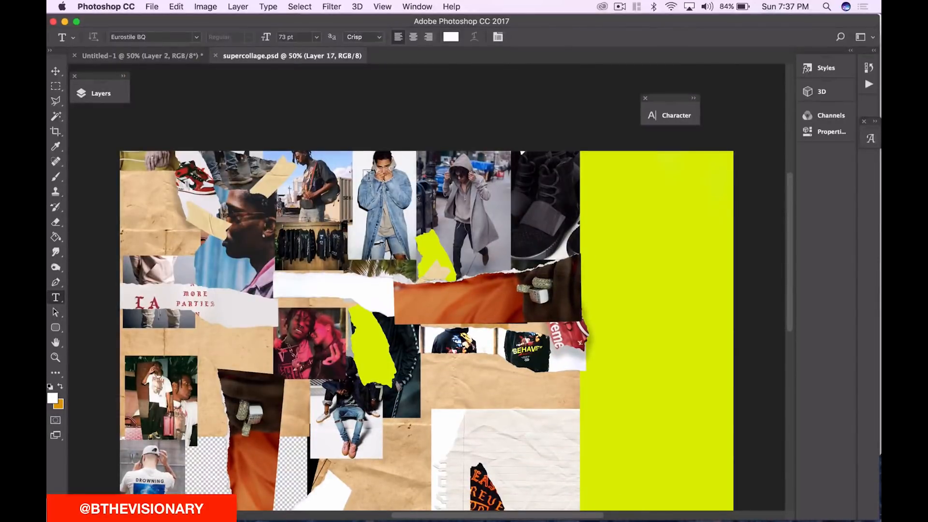
scroll(604, 138, down, 3)
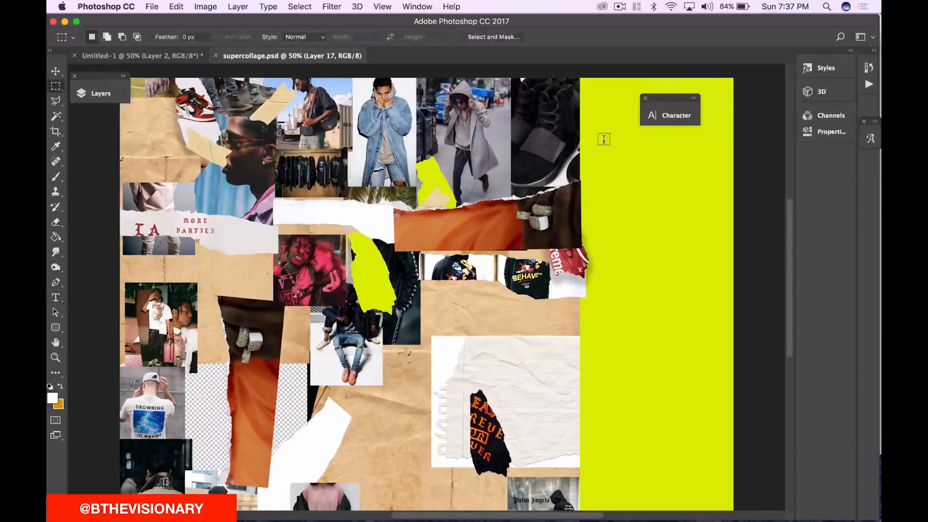
key(m)
scroll(355, 191, up, 3)
drag(155, 194, 617, 363)
scroll(616, 363, down, 10)
scroll(551, 276, up, 8)
drag(163, 154, 624, 331)
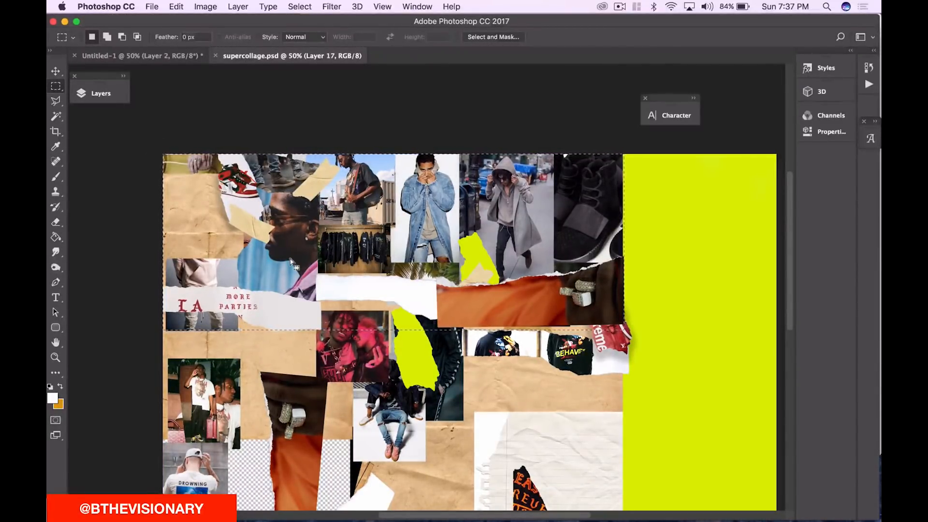
- Show the guides over the collage and clear the marquee selection
key(super+;)
scroll(290, 261, down, 8)
scroll(285, 232, up, 6)
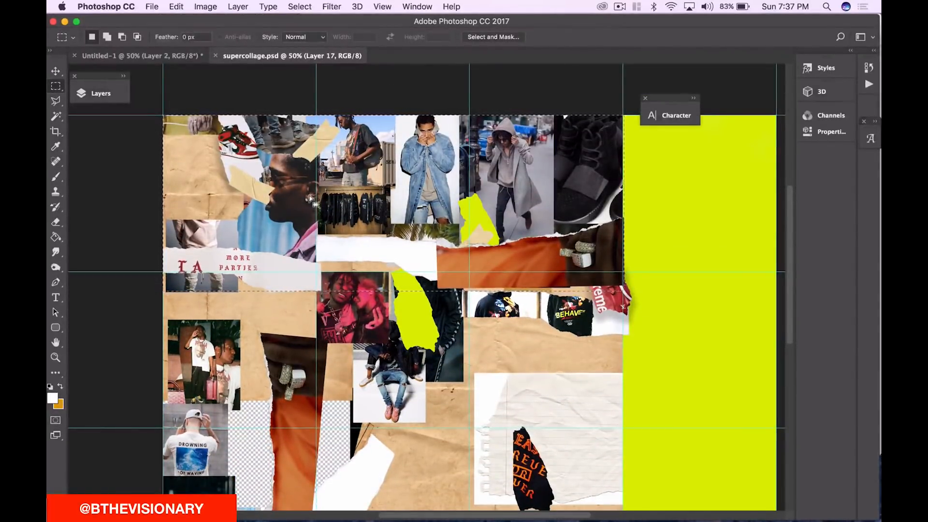
scroll(558, 252, down, 2)
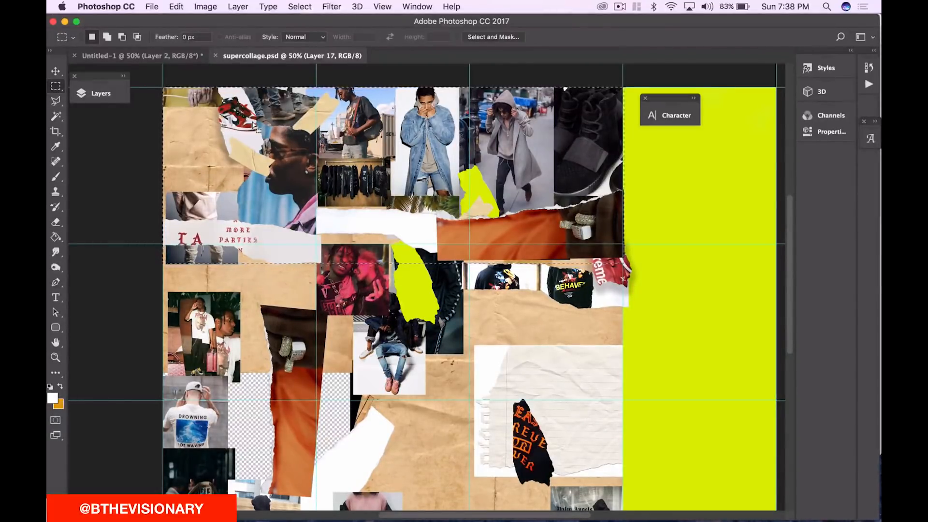
click(439, 248)
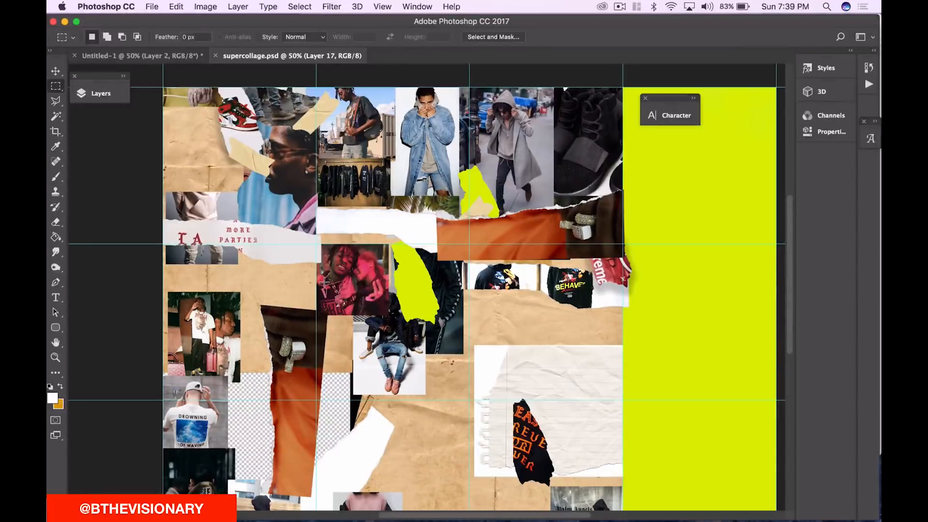
scroll(439, 249, up, 5)
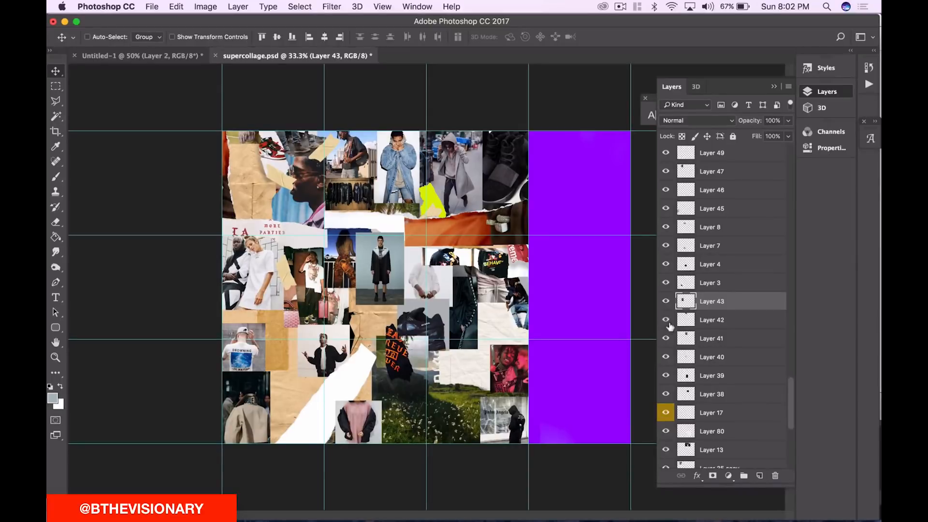
- Toggle the visibility of Layers 57, 60, 62, 63 and 64 to preview their photos in the collage
scroll(672, 271, up, 10)
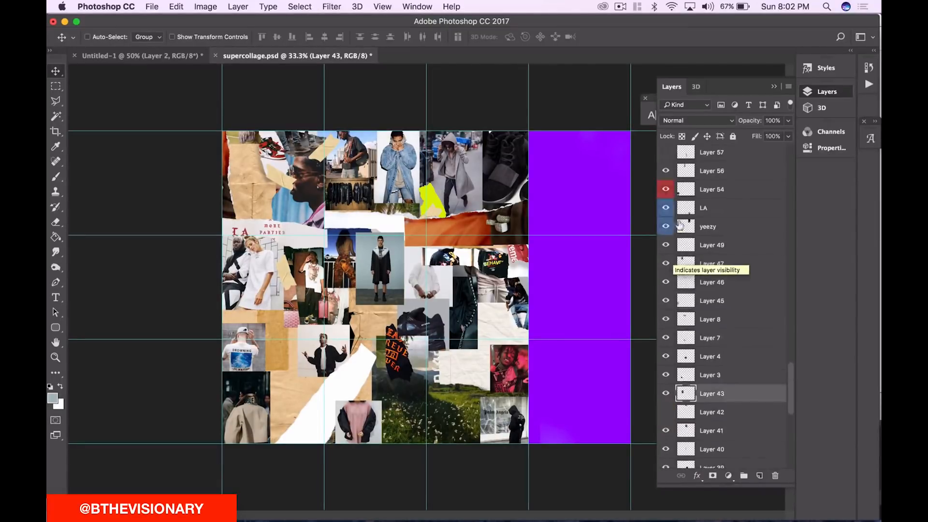
click(666, 346)
click(666, 346)
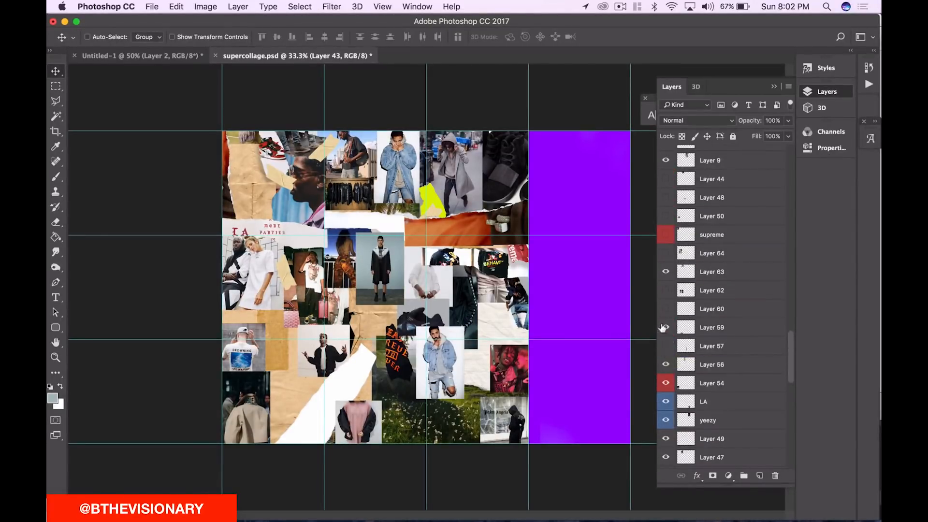
click(666, 309)
click(664, 272)
click(665, 271)
click(665, 253)
click(666, 254)
click(667, 291)
click(667, 291)
click(666, 272)
click(666, 272)
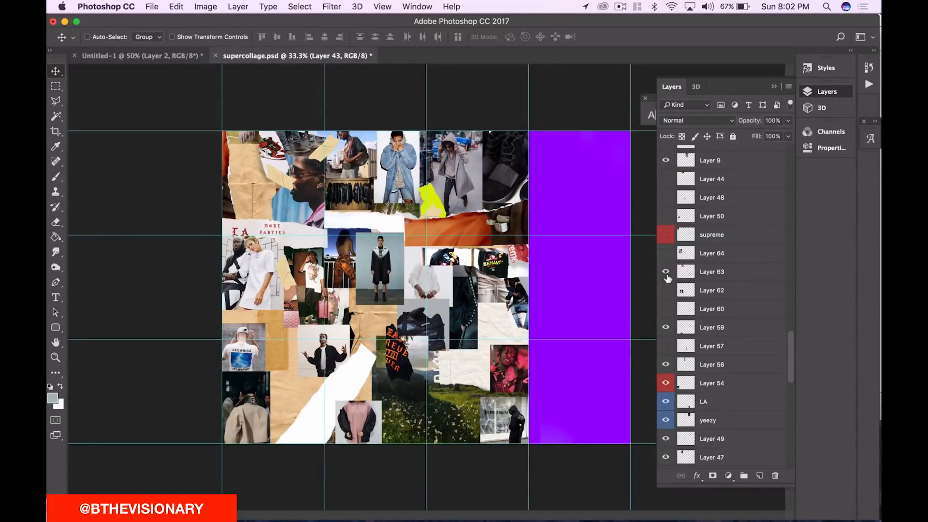
- Show the sneaker photo on Layer 64 and move it to the collage's left edge below the white T-shirt photo
click(666, 254)
click(705, 255)
drag(294, 277, 218, 367)
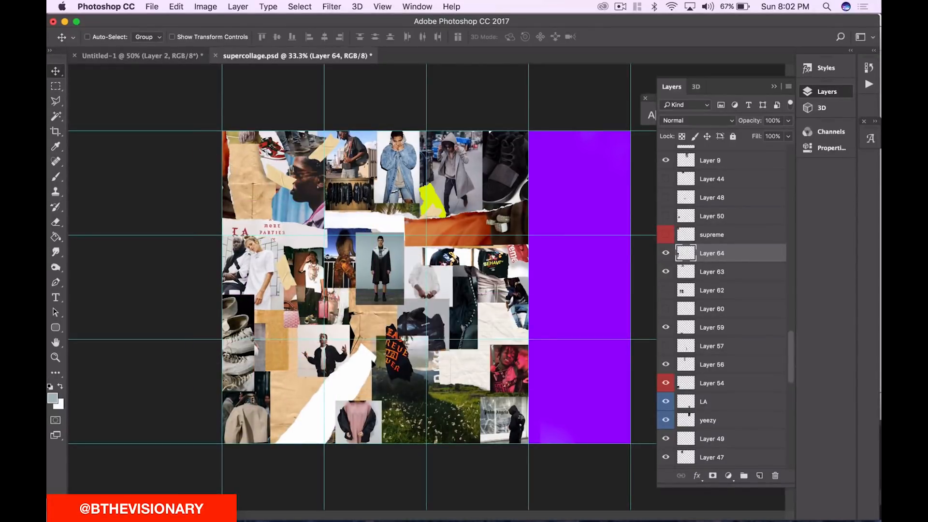
- Hide Layer 80, Layer 39 and the remaining trousers photo in the third column's middle row
super+click(476, 369)
click(666, 459)
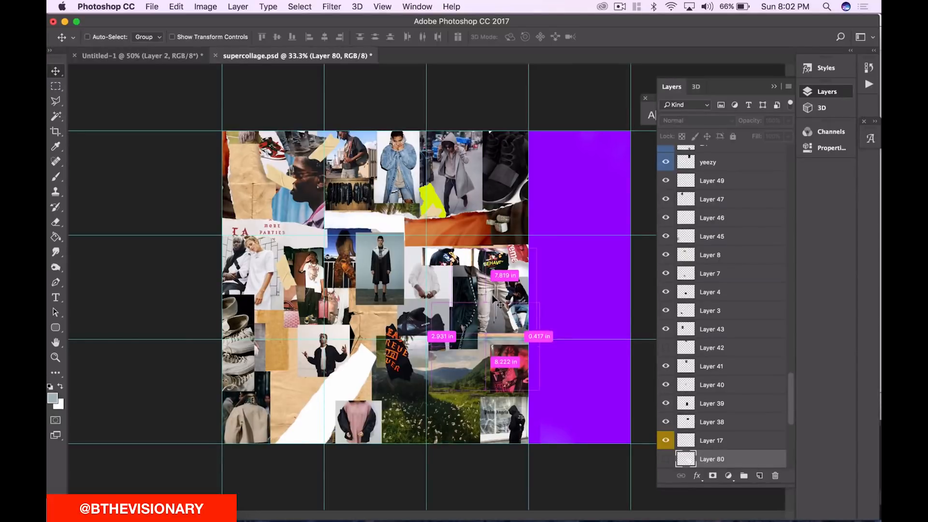
super+click(463, 310)
click(665, 403)
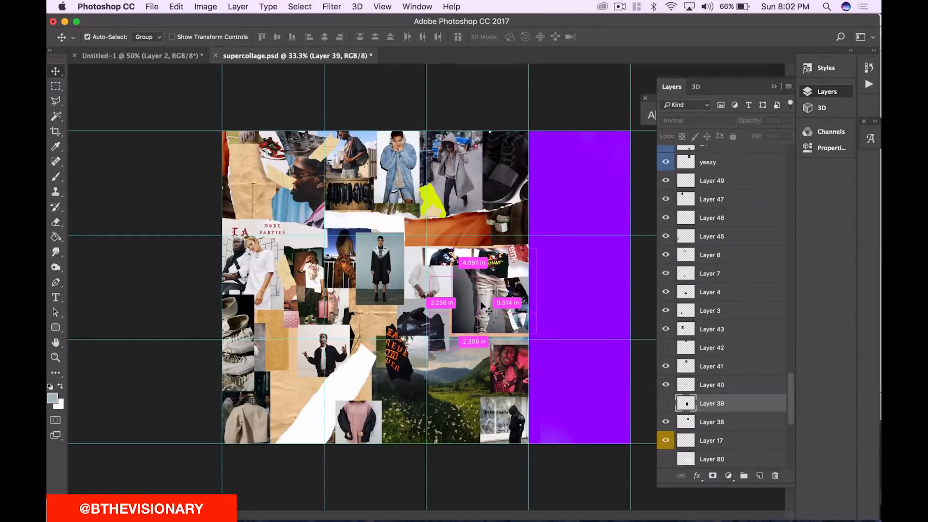
super+click(479, 300)
click(665, 459)
- Move the tan-coat photo into the third column's gap and the white torn strip to the lower-left corner
super+click(382, 273)
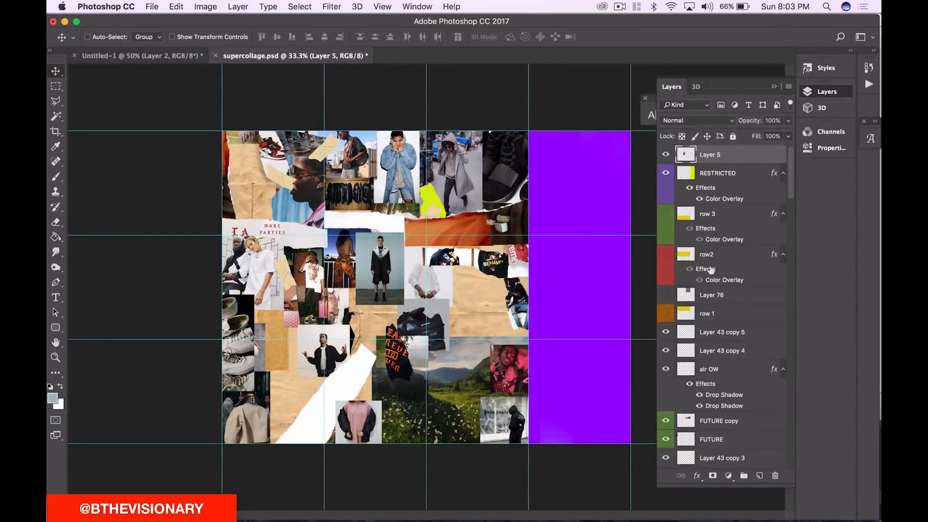
drag(316, 329, 483, 299)
drag(346, 375, 286, 346)
- Hide the yellow torn shape and place tape-strip copies beside the tan coat and, rotated level, above the pink-sweater photo
ctrl+click(435, 202)
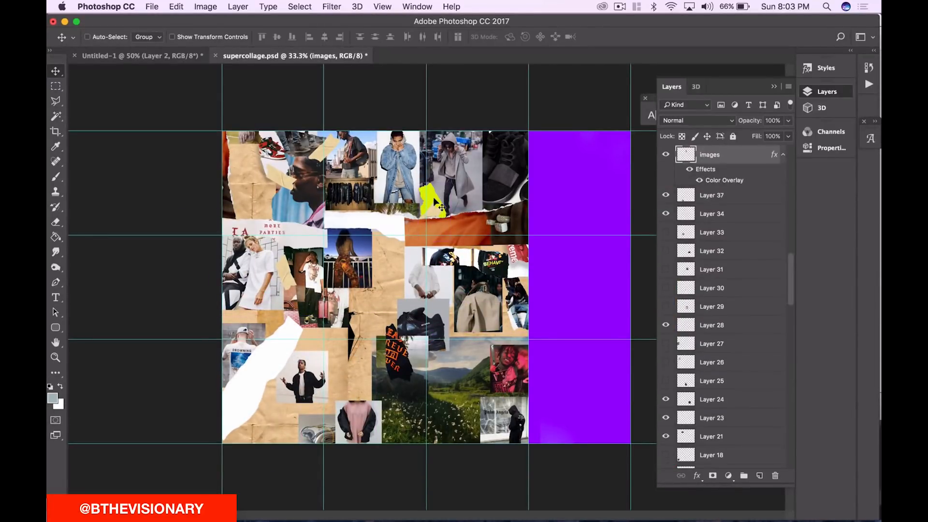
ctrl+click(438, 213)
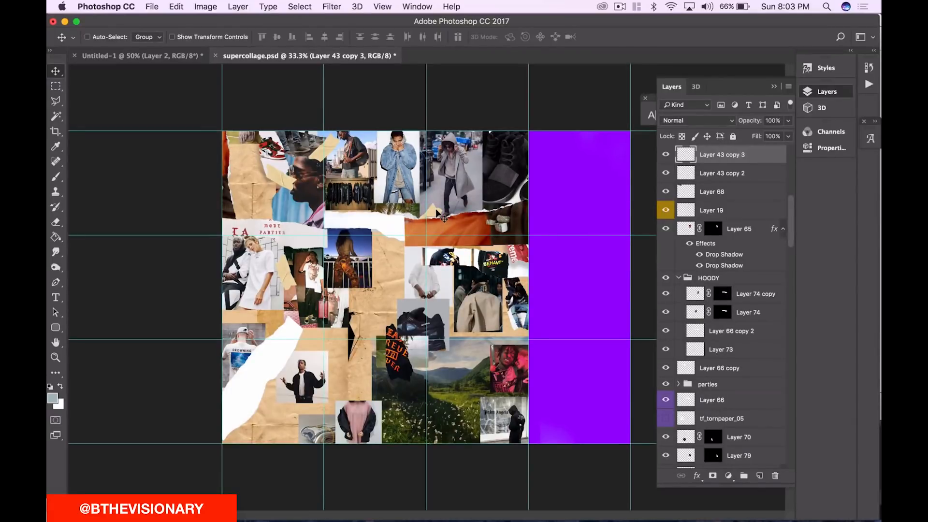
drag(437, 218, 463, 330)
drag(402, 359, 388, 399)
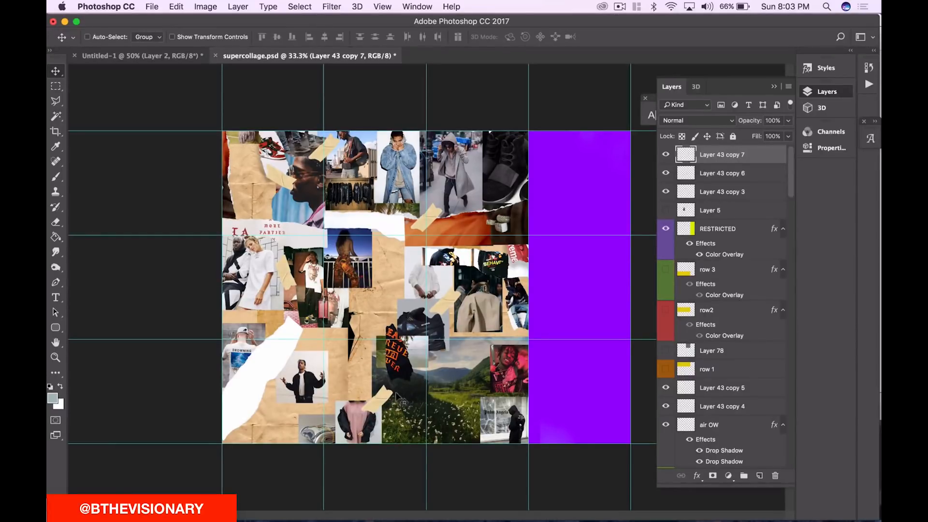
key(super+t)
key(Return)
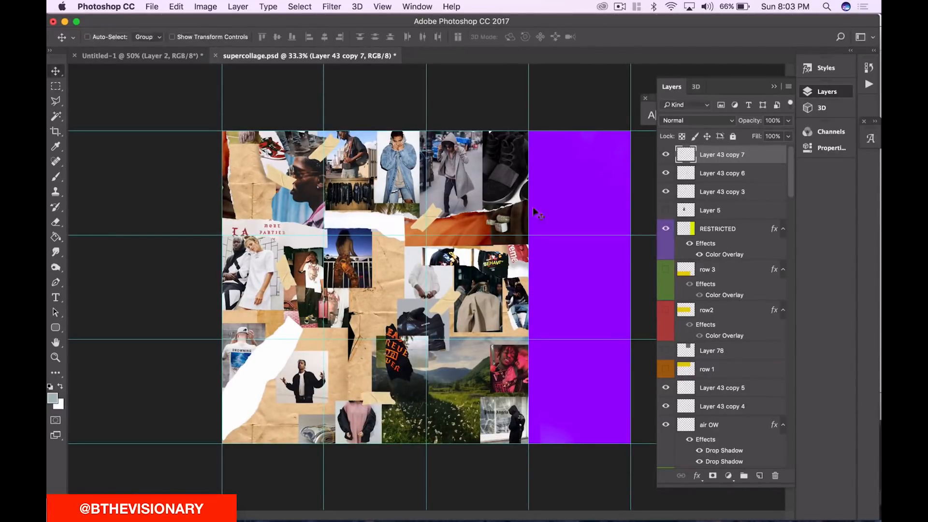
- Move the balcony photo over against the white-shirt photo and lower it in the layer stack
drag(359, 260, 407, 283)
key(super+])
key(super+shift+[)
key(super+])
key(super+])
key(super+])
key(super+])
key(super+])
- Enlarge the HOODY group and position it across the second row under the torn orange strip
super+click(407, 283)
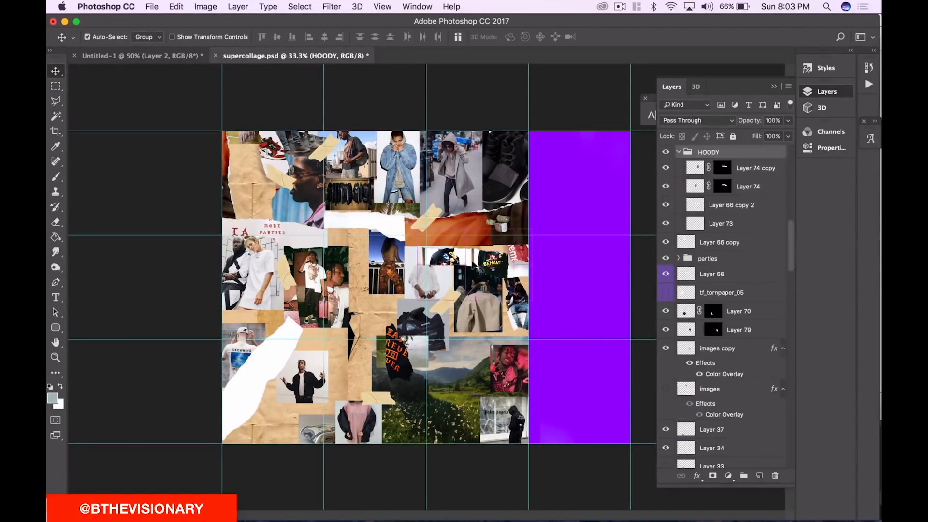
key(super+t)
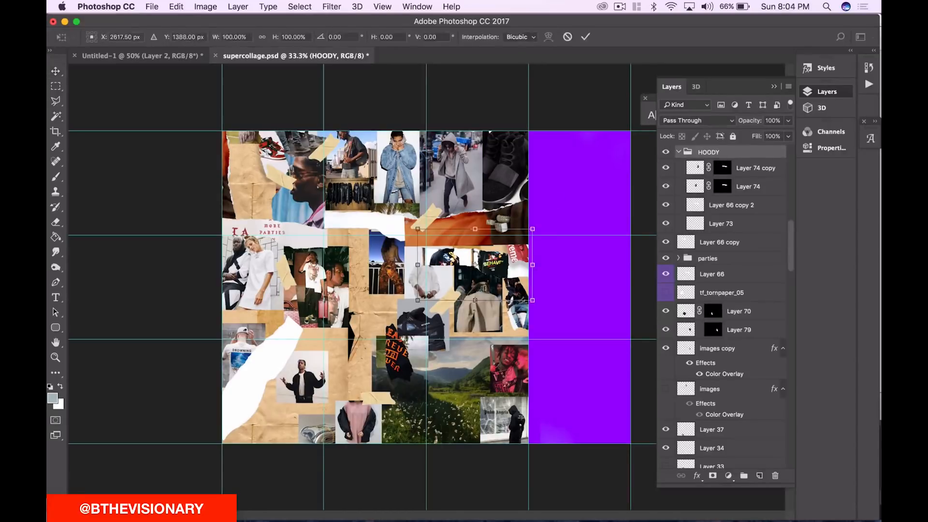
drag(536, 227, 577, 202)
drag(493, 271, 518, 303)
drag(389, 312, 486, 264)
click(585, 37)
- Shift the tape strip onto the HOODY piece's torn edge, and bring it and the red Supreme piece to the front
click(425, 225)
double_click(425, 226)
click(705, 114)
drag(423, 226, 416, 246)
key(super+shift+bracketright)
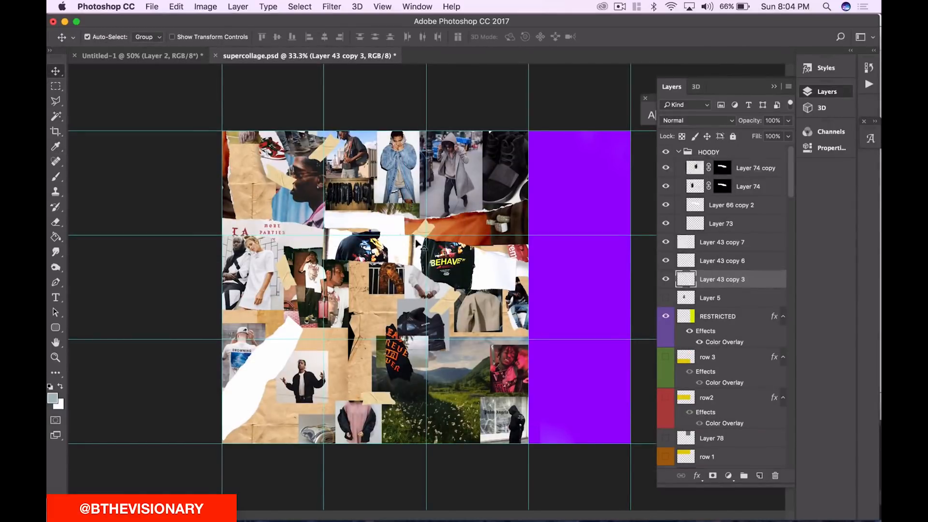
mouse_move(523, 276)
mouse_down()
mouse_move(528, 242)
mouse_move(527, 285)
mouse_up()
key(super+shift+bracketright)
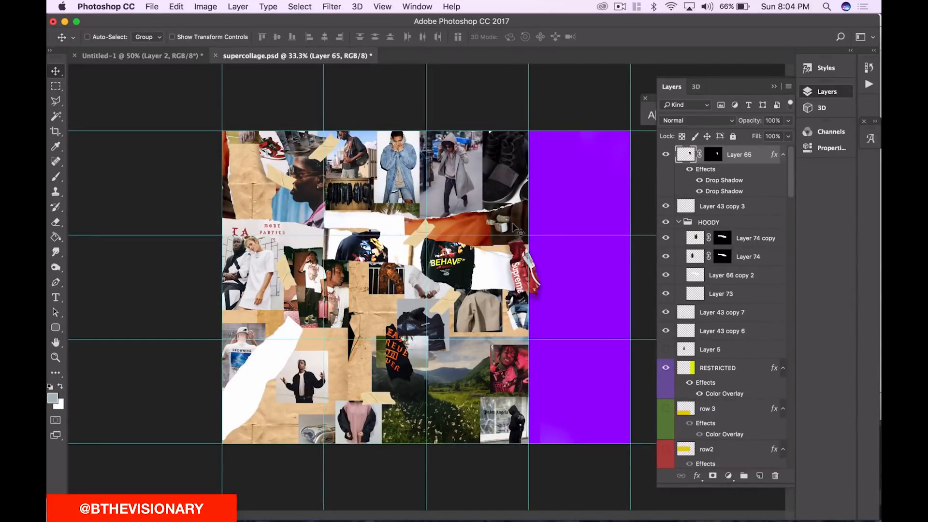
- Duplicate the green landscape photo into the lower-left area and place the copy behind the photos but above the paper textures
drag(462, 379, 441, 402)
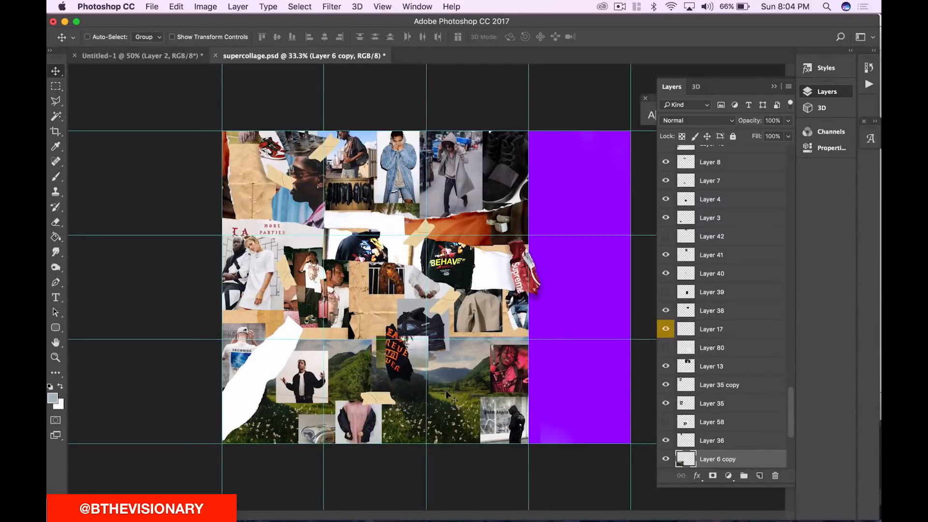
key(super+bracketleft)
key(super+bracketleft)
key(super+bracketleft)
key(super+bracketleft)
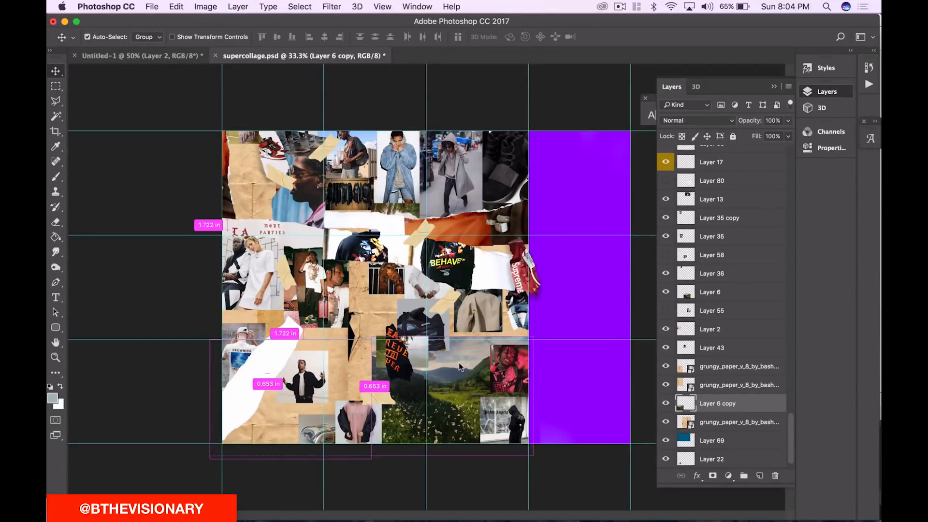
key(super+bracketright)
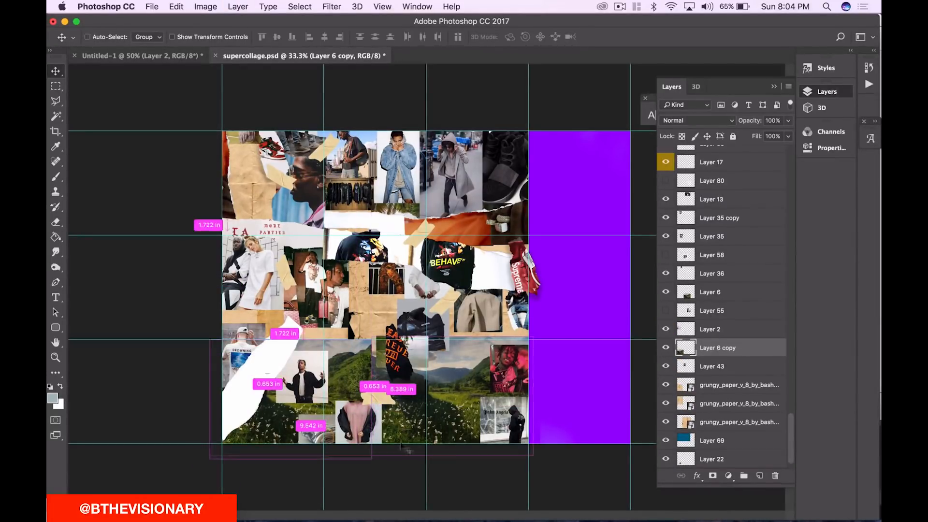
- Move the black-jacket photo up and across the landscape, and enlarge the DROWNING T-shirt photo at the left edge
drag(305, 377, 337, 365)
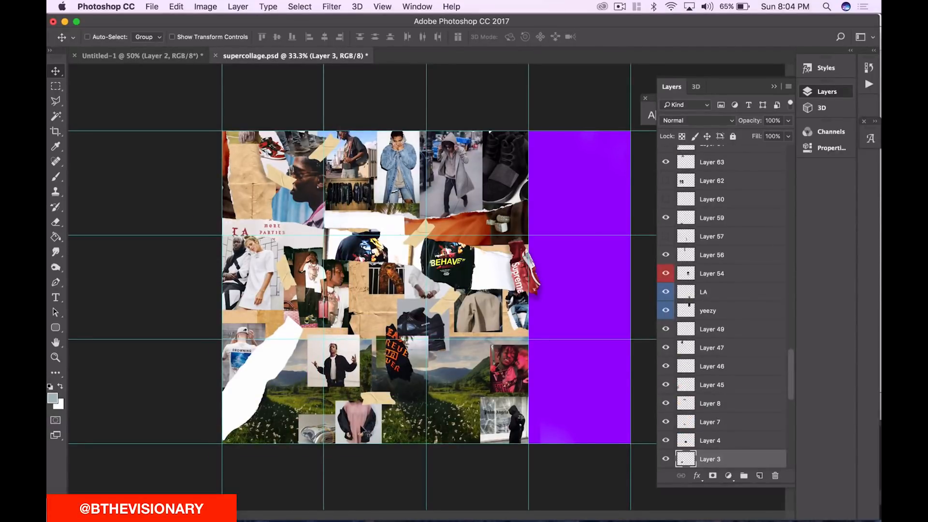
click(280, 371)
super+click(242, 356)
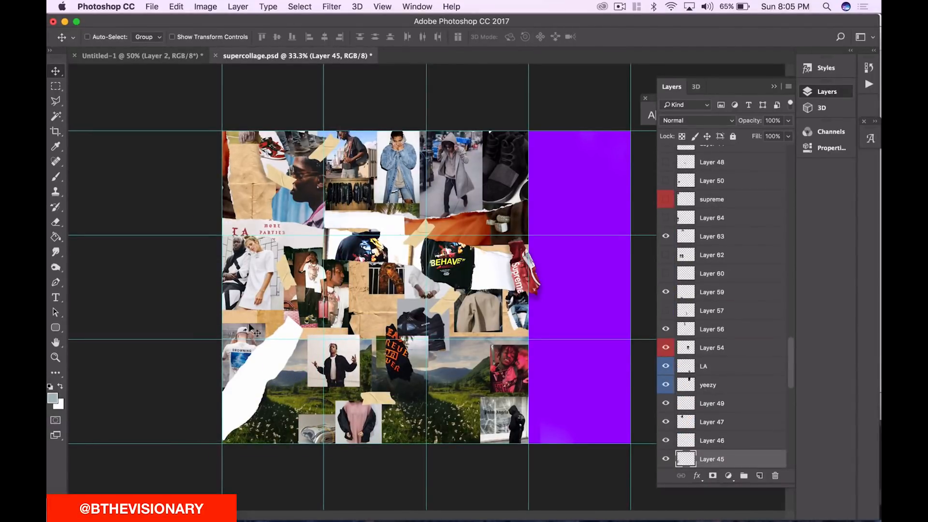
key(super+r)
key(super+t)
drag(223, 327, 213, 315)
click(585, 36)
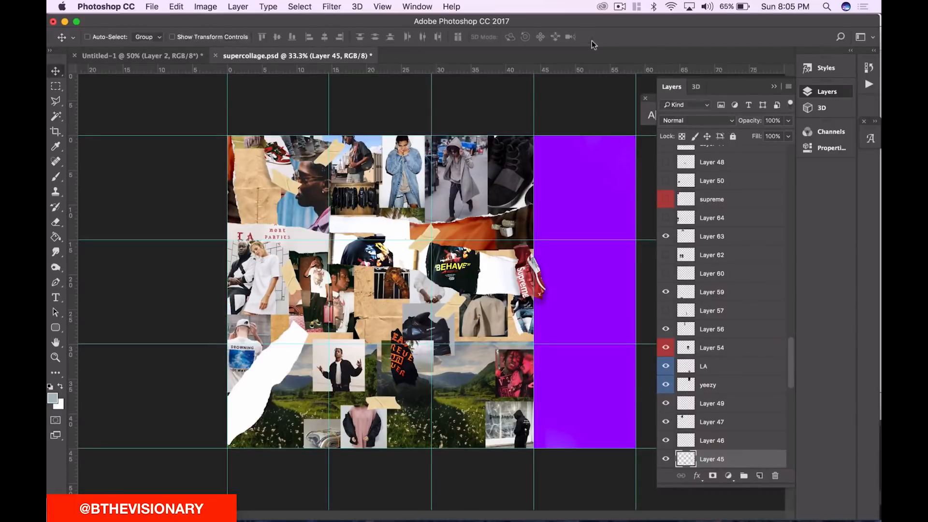
- Send the DROWNING T-shirt photo to the back, then raise it to just above the landscape copy
super+click(264, 296)
key(super+bracketright)
super+click(253, 340)
key(super+shift+bracketleft)
key(super+bracketright)
key(super+bracketright)
key(super+bracketright)
key(super+bracketright)
key(super+bracketright)
key(super+bracketright)
key(super+bracketright)
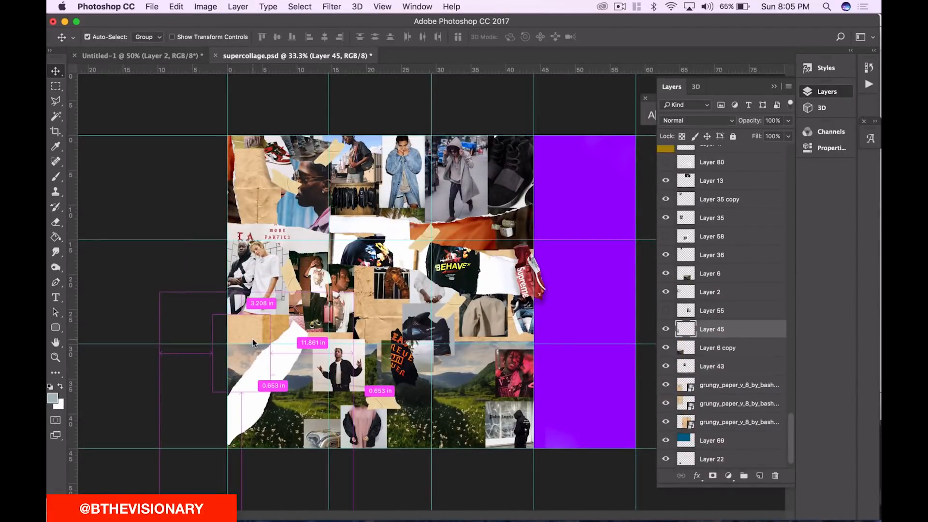
- Enlarge the pink-handbag photo on Layer 35 to about 118%
drag(329, 302, 330, 302)
click(341, 302)
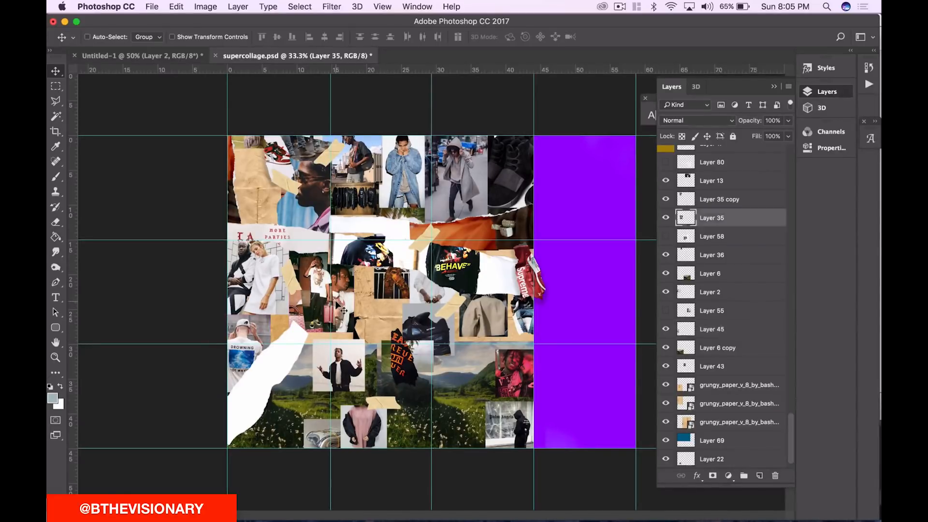
key(super+t)
drag(354, 332, 368, 346)
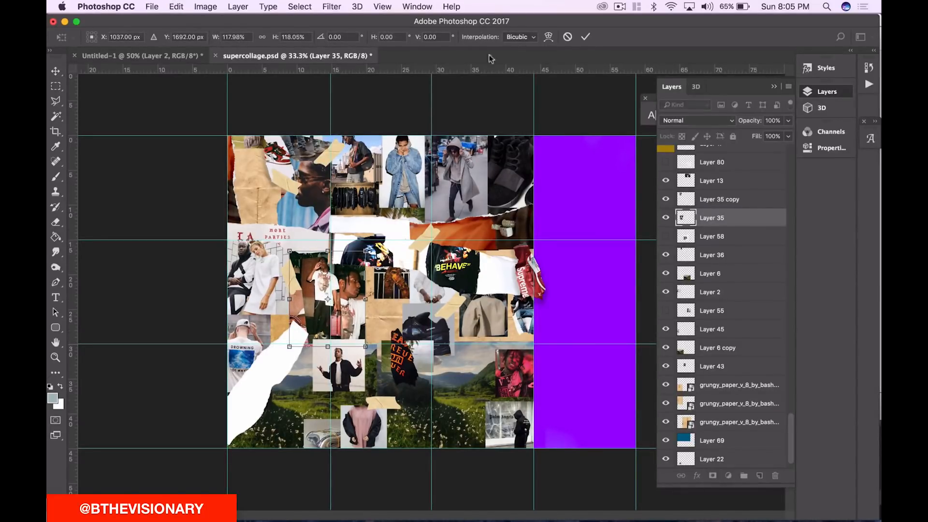
click(586, 36)
- Move the black sneaker photo down onto the landscape and the misty tree photo up onto the brown paper
drag(434, 327, 445, 402)
super+click(409, 395)
drag(422, 360, 411, 326)
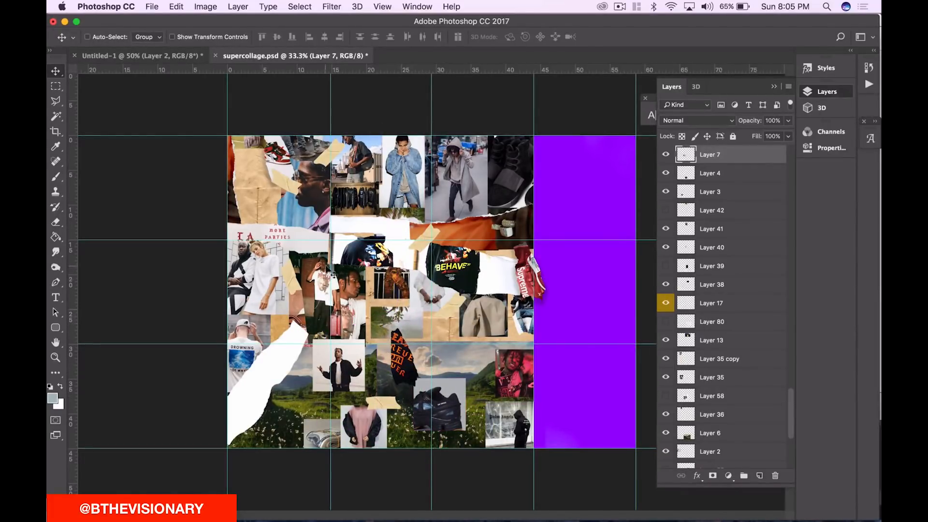
- Shift the misty tree photo's hue to +40 and raise its saturation to +58
key(super+u)
drag(288, 176, 319, 184)
drag(285, 147, 309, 151)
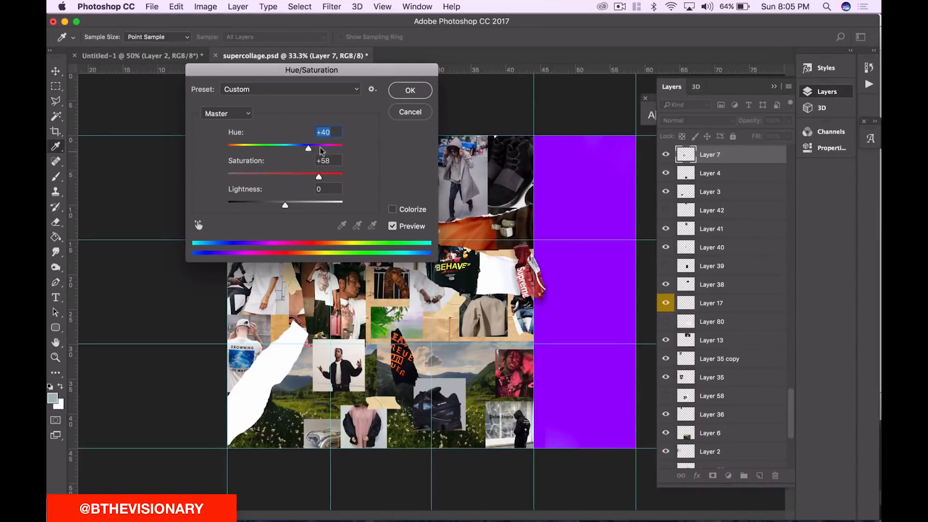
click(410, 90)
- Enlarge the recoloured tree photo on Layer 7 to about 380%
key(super+t)
drag(548, 230, 570, 217)
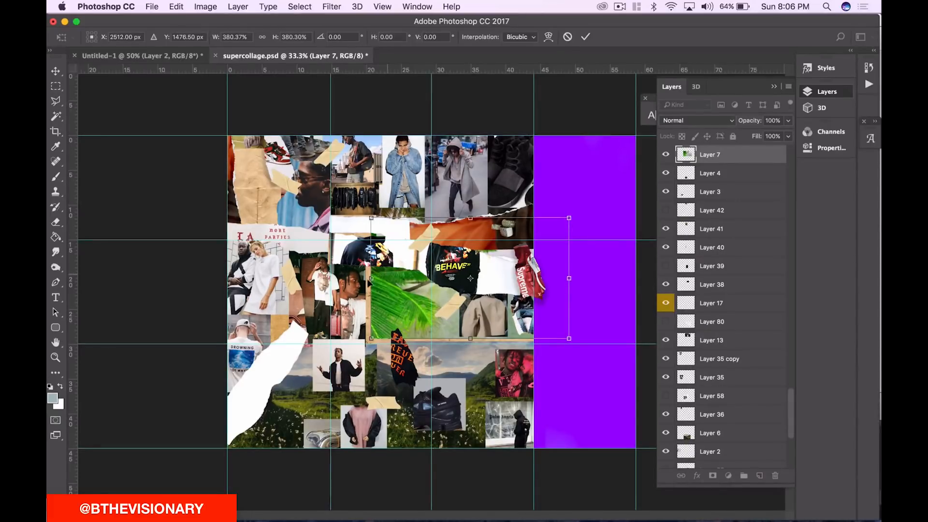
key(Return)
- Send the palm-leaf photo to the back, raise it to just above the brown paper layers, and delete it
key(super+shift+bracketleft)
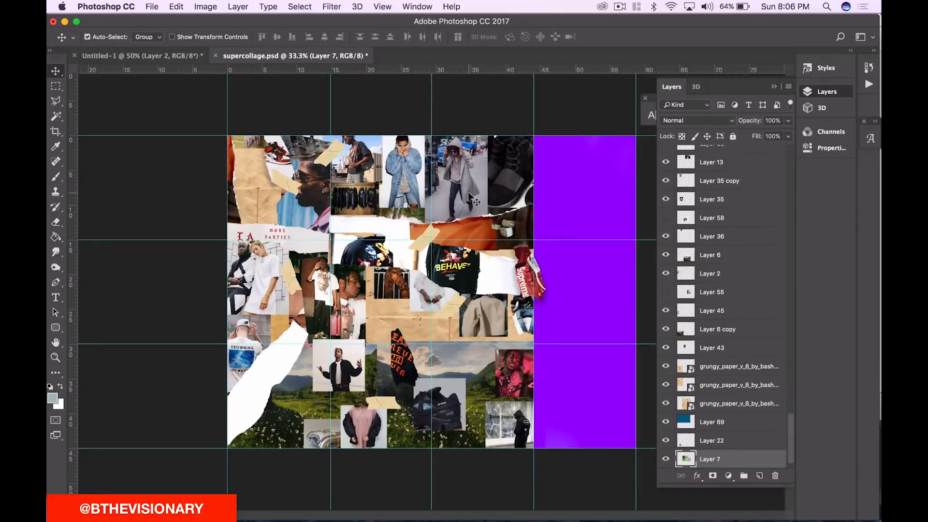
key(super+bracketright)
key(super+bracketright)
key(super+bracketright)
key(super+bracketright)
key(super+bracketright)
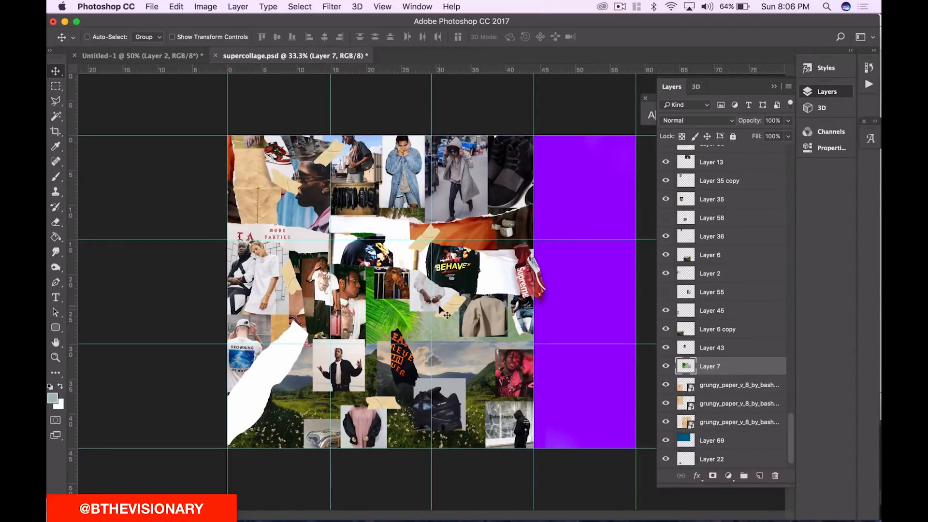
key(Delete)
- Move the white-outfit photo on Layer 40 down so it overlaps the brown paper and the landscape
key(super+equal)
key(super+equal)
drag(402, 298, 402, 367)
key(shift+Down)
key(shift+Down)
key(shift+Down)
key(shift+Down)
key(shift+Down)
key(shift+Down)
key(shift+Down)
key(shift+Down)
key(shift+Down)
key(shift+Down)
key(shift+Down)
key(shift+Down)
key(shift+Down)
key(shift+Down)
scroll(396, 323, left, 4)
scroll(397, 324, down, 5)
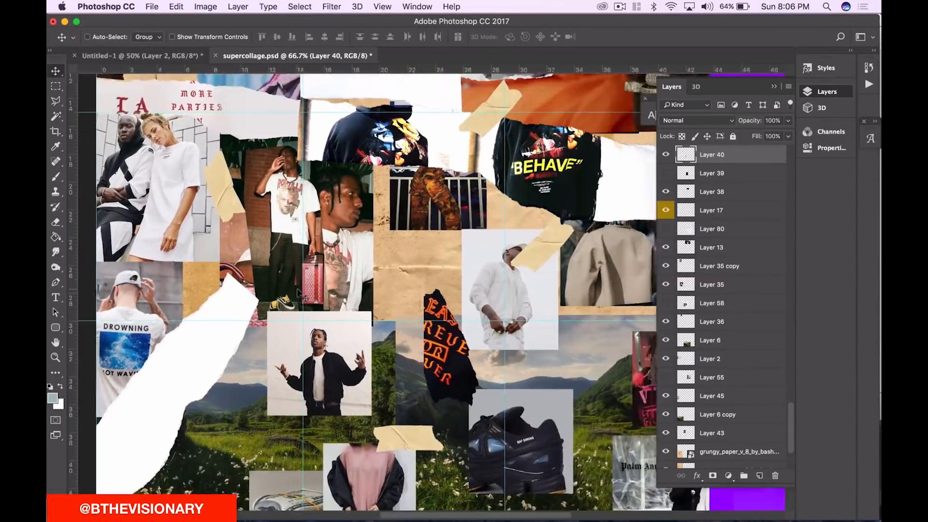
- Hide the white torn-paper strip that crosses the DROWNING T-shirt photo
scroll(297, 292, left, 5)
scroll(298, 292, up, 8)
scroll(298, 292, right, 10)
scroll(298, 289, left, 12)
scroll(344, 262, right, 12)
scroll(343, 261, left, 10)
scroll(348, 265, right, 15)
scroll(347, 265, down, 5)
scroll(358, 271, up, 8)
scroll(360, 273, down, 12)
scroll(361, 272, left, 5)
super+click(213, 248)
key(super+comma)
- Delete the hanging-shirts photo on Layer 48 and the unused Layers 64 and 62
scroll(290, 271, right, 7)
scroll(333, 279, up, 4)
scroll(333, 279, left, 7)
scroll(333, 278, right, 6)
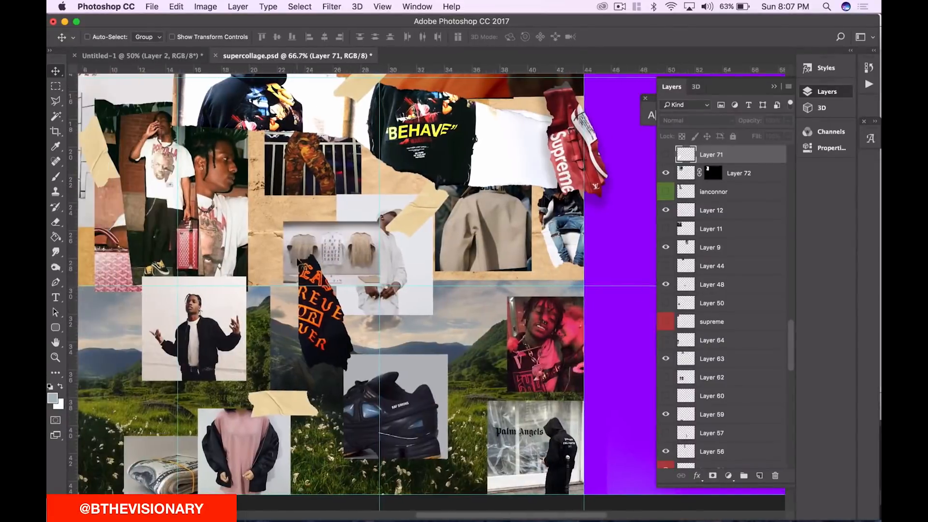
scroll(333, 278, left, 6)
scroll(333, 279, up, 4)
drag(486, 325, 379, 295)
key(Delete)
click(667, 284)
click(666, 323)
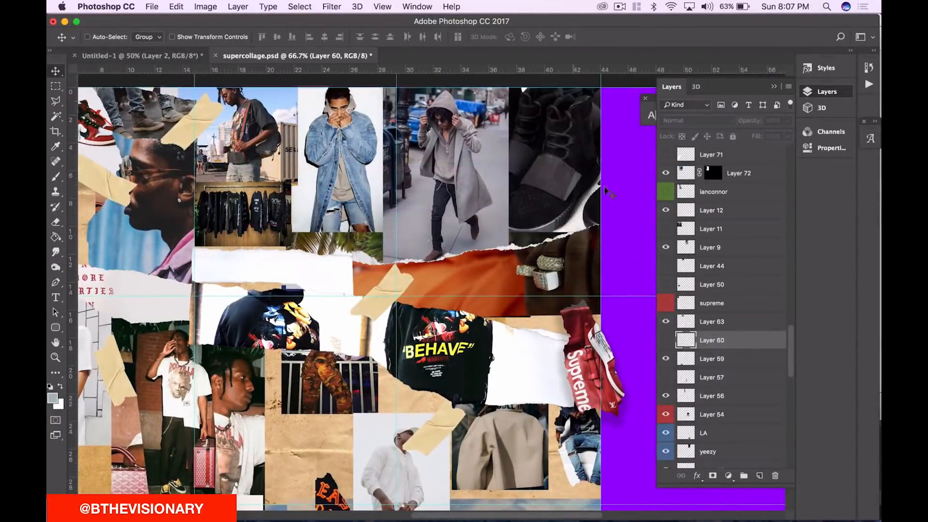
- Restore and show the two-men photo on Layer 62, and show the ripped-jeans denim photo on Layer 57
key(super+minus)
key(super+minus)
click(666, 340)
click(665, 378)
key(super+z)
click(667, 379)
click(712, 378)
key(BackSpace)
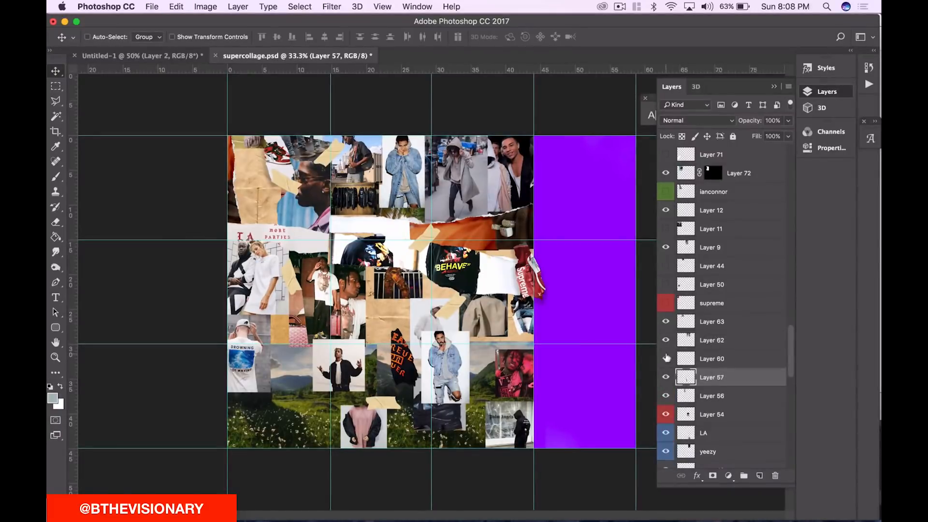
- Move the ripped-jeans photo beside the pink-bomber photo, and show the checkered-jacket photo in the top row beside the denim-coat photo
scroll(723, 360, up, 10)
click(666, 429)
click(713, 429)
drag(391, 257, 481, 415)
key(super+plus)
drag(378, 360, 539, 131)
scroll(537, 188, up, 5)
drag(535, 246, 423, 225)
scroll(430, 233, right, 3)
- Delete the grey-coat photo and the two-men photo from the top row
super+click(471, 270)
key(BackSpace)
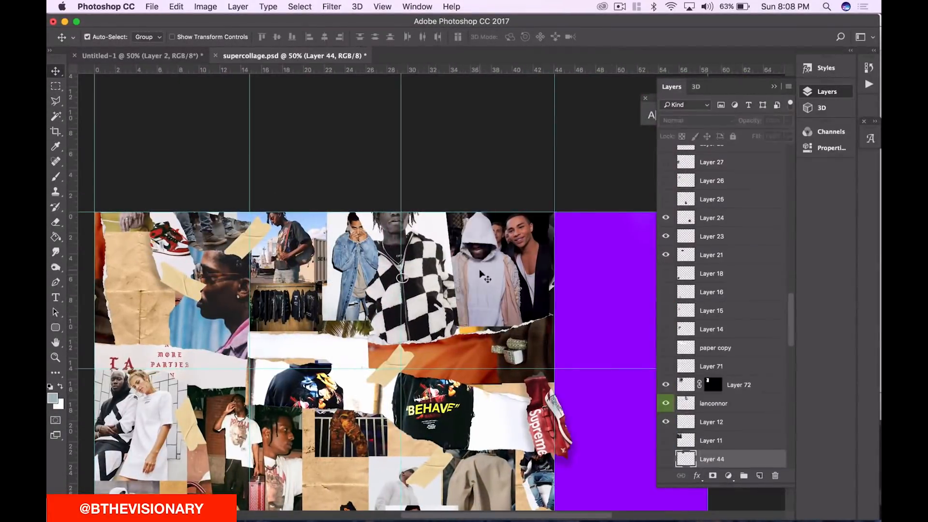
super+click(505, 273)
key(BackSpace)
- Move the checkered-jacket photo across toward the black sneakers, and enlarge the yellow-strap photo on Layer 41 to about 158%
drag(425, 302, 479, 368)
super+click(412, 276)
key(super+t)
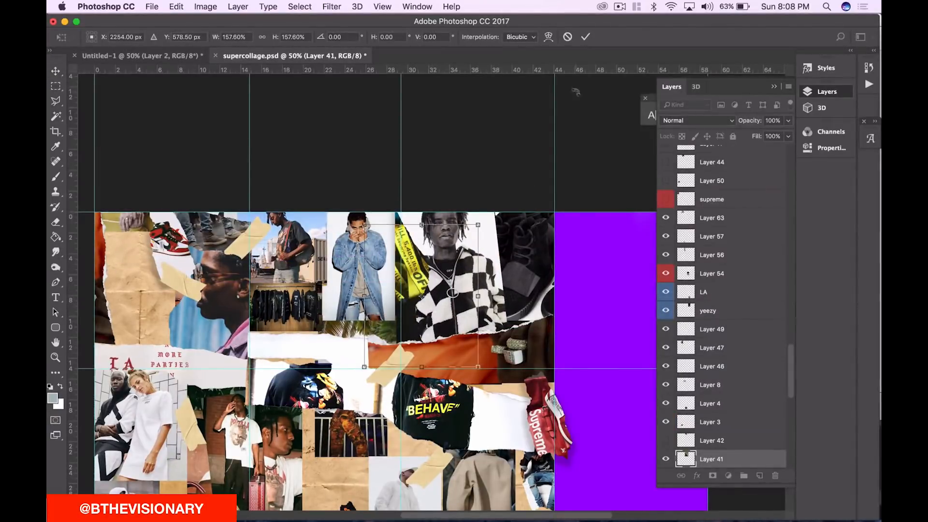
click(586, 37)
- Adjust the size of the black sneaker photo beside the checkered-jacket photo
scroll(527, 261, down, 3)
super+click(530, 252)
key(super+t)
drag(492, 294, 486, 303)
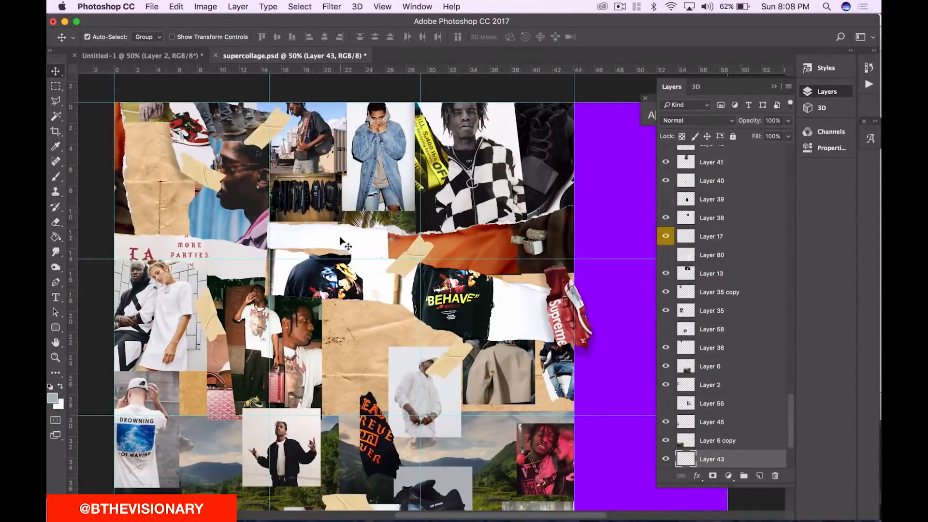
- Fit the camo-pants photo into the torn white strip below the denim-coat photo at about 92% scale
key(super+t)
mouse_move(386, 294)
mouse_down()
mouse_move(425, 331)
mouse_move(388, 280)
mouse_up()
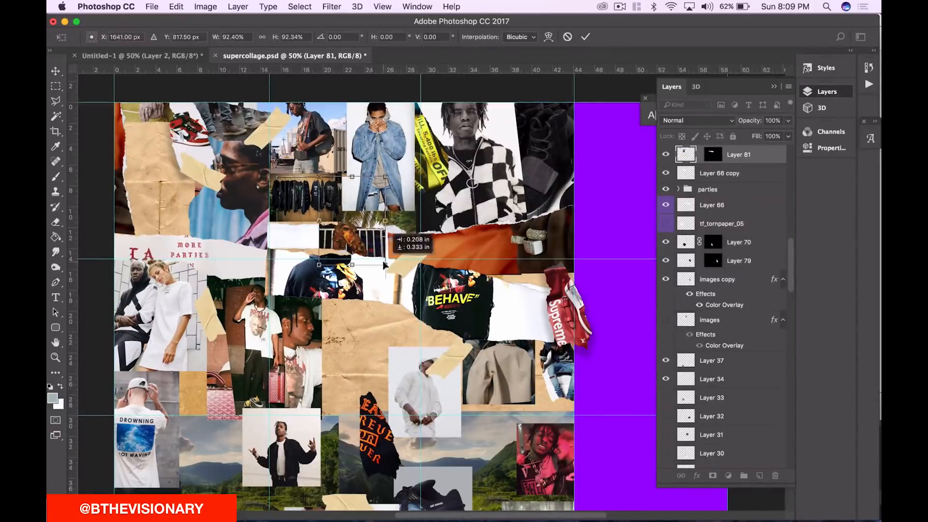
key(Return)
- Place the blue-toned portrait beside the camo-pants photo on the torn strip, and group the two layers as "girl"
key(super+j)
drag(554, 121, 499, 135)
shift+click(744, 177)
key(super+g)
double_click(710, 152)
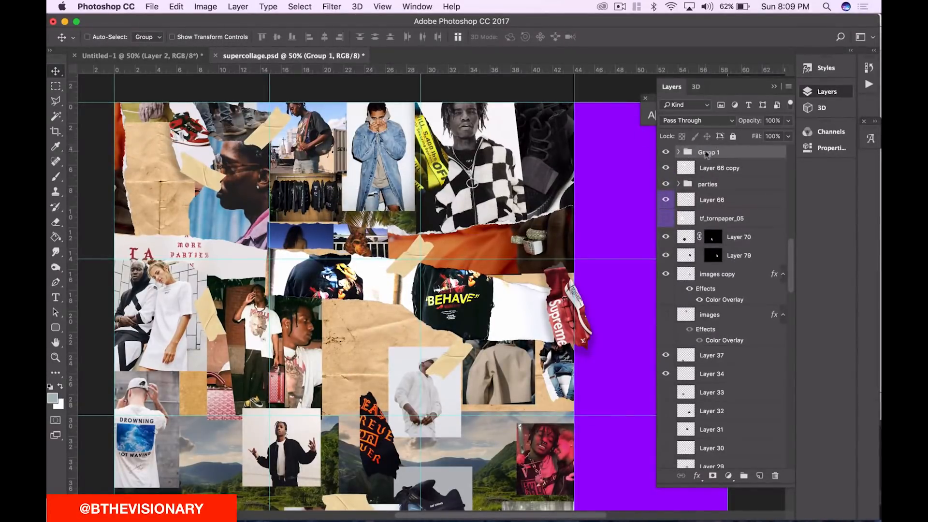
text(girl)
key(Return)
- Move the black shirt with orange lettering up onto the brown paper, bring it to the front and tilt it
scroll(516, 184, down, 3)
scroll(272, 319, up, 2)
scroll(272, 319, down, 2)
super+click(431, 358)
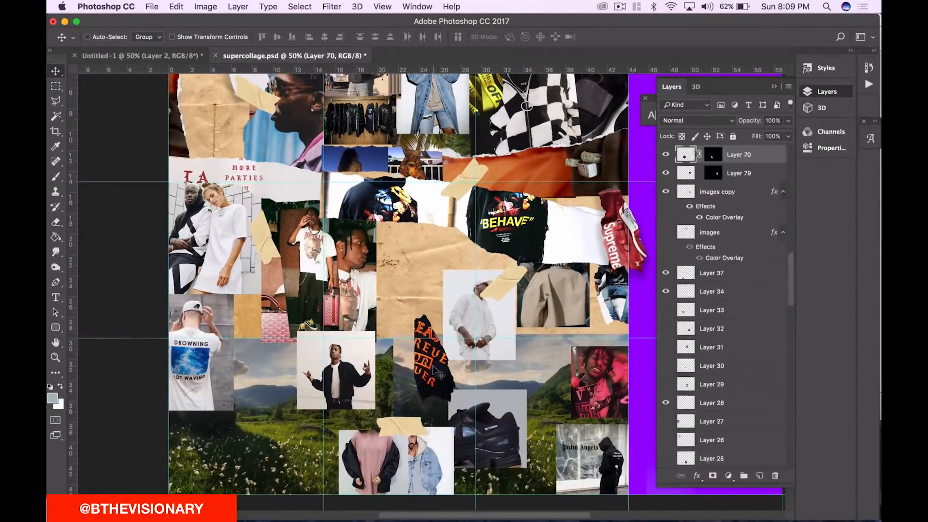
drag(432, 357, 455, 262)
key(super+shift+])
scroll(483, 164, right, 3)
key(super+t)
drag(428, 216, 401, 191)
key(Return)
- Reposition and transform the red Supreme cutout at the end of the white torn paper
click(739, 174)
drag(537, 232, 482, 291)
key(super+t)
drag(438, 238, 537, 144)
key(Return)
- Show the red Supreme backpack photo and place it beside the DROWNING T-shirt photo, over the pink handbag
scroll(667, 364, down, 20)
scroll(667, 365, up, 5)
click(713, 235)
drag(333, 251, 221, 280)
scroll(309, 276, left, 2)
scroll(221, 280, down, 5)
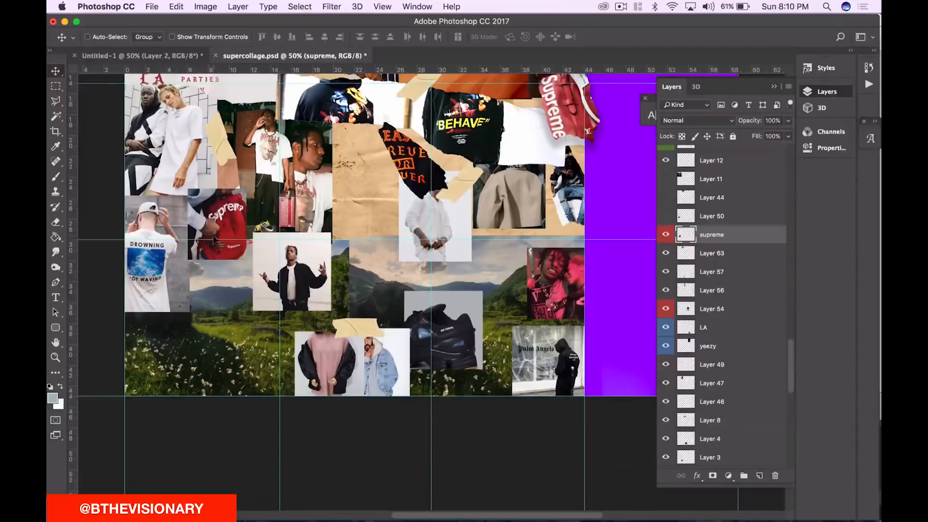
- Move the tape strip away from the couple photo and bring it to the front
super+click(228, 162)
drag(228, 161, 205, 191)
scroll(199, 274, up, 5)
drag(199, 286, 273, 177)
key(super+shift+])
- Hide the guides, duplicate the tape strip and place a copy farther across the collage
key(super+j)
scroll(274, 284, up, 5)
key(super+;)
key(super+j)
drag(296, 290, 555, 265)
- Duplicate the tape twice, placing copies at the black-jacket photo's lower corner and, rotated, between the white-outfit and sneaker photos
scroll(556, 235, down, 10)
key(super+j)
drag(554, 99, 276, 353)
key(super+j)
drag(247, 313, 411, 299)
key(super+t)
key(Return)
- Duplicate the tape strip to finish taping beside the red handbag photo and over the torn black T-shirt
key(super+j)
scroll(412, 299, right, 5)
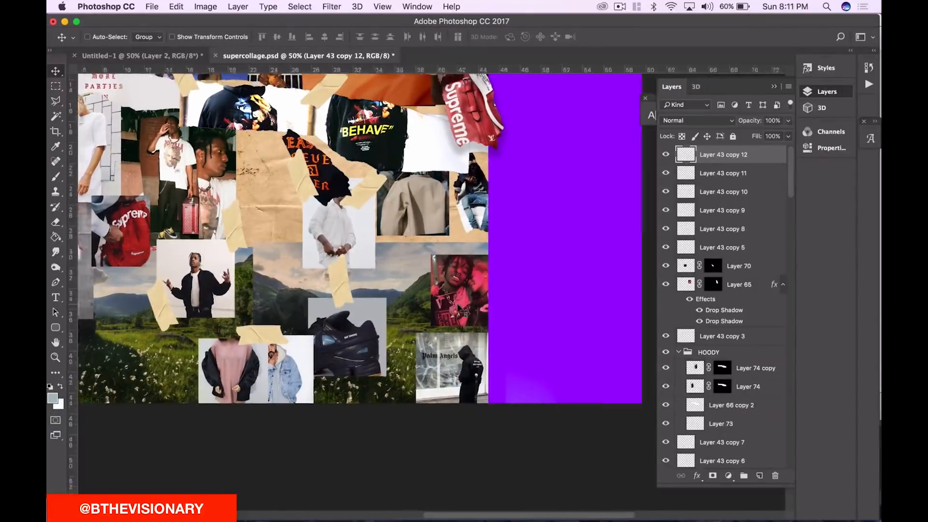
scroll(435, 302, up, 7)
scroll(457, 304, down, 3)
scroll(457, 305, left, 1)
scroll(457, 304, up, 4)
scroll(458, 305, left, 3)
drag(258, 373, 395, 301)
key(i)
click(396, 303)
drag(355, 327, 586, 387)
key(b)
drag(411, 357, 556, 353)
key(super+t)
drag(477, 272, 478, 208)
drag(595, 296, 649, 296)
click(583, 37)
key(super+shift+bracketleft)
key(super+bracketright)
key(super+bracketright)
key(super+bracketright)
key(super+minus)
key(super+minus)
key(super+equal)
key(super+equal)
click(666, 404)
click(666, 423)
click(665, 423)
click(700, 442)
key(super+shift+bracketright)
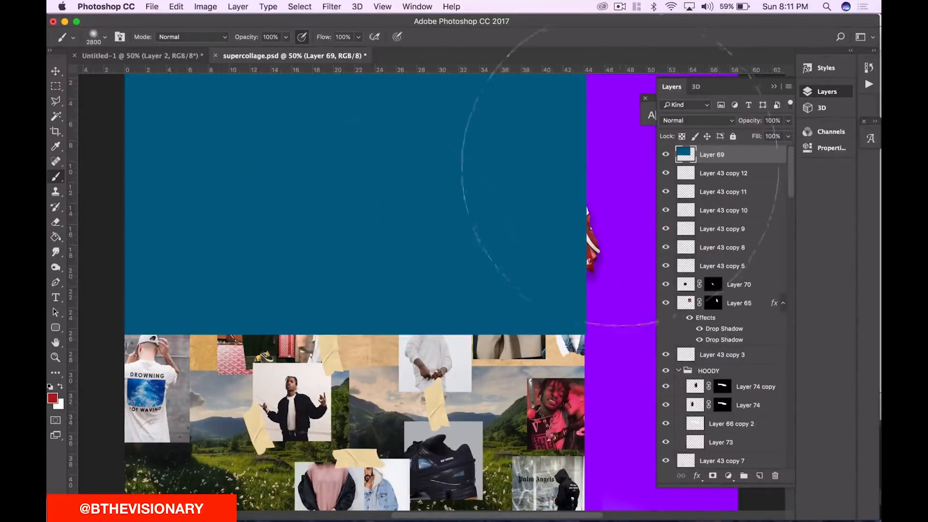
key(Delete)
- Enlarge the red sneaker cut-out and move it over the torn paper in the collage's upper corner
scroll(382, 242, left, 4)
scroll(372, 222, right, 4)
scroll(373, 222, up, 2)
key(v)
scroll(369, 220, left, 3)
scroll(369, 220, up, 1)
super+click(241, 182)
key(super+t)
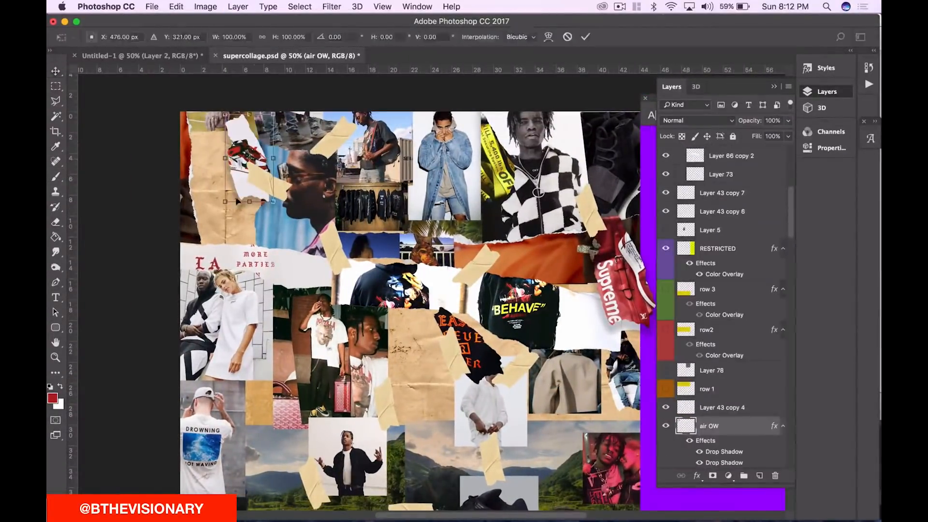
click(567, 37)
- Scale the walking-feet photo to about 121% and move it between the sunglasses photo and the denim-coat photo
super+click(310, 129)
key(super+t)
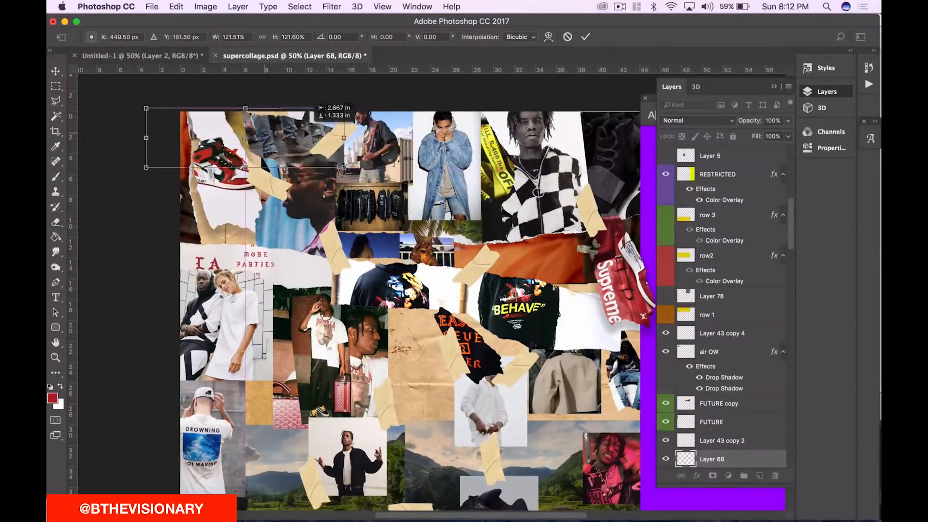
click(585, 37)
- Place a copy of the backpack man photo on the brown paper and send it behind the torn black T-shirt
super+click(422, 397)
key(super+bracketleft)
key(super+bracketleft)
key(super+bracketleft)
key(super+bracketleft)
key(super+bracketleft)
key(super+bracketleft)
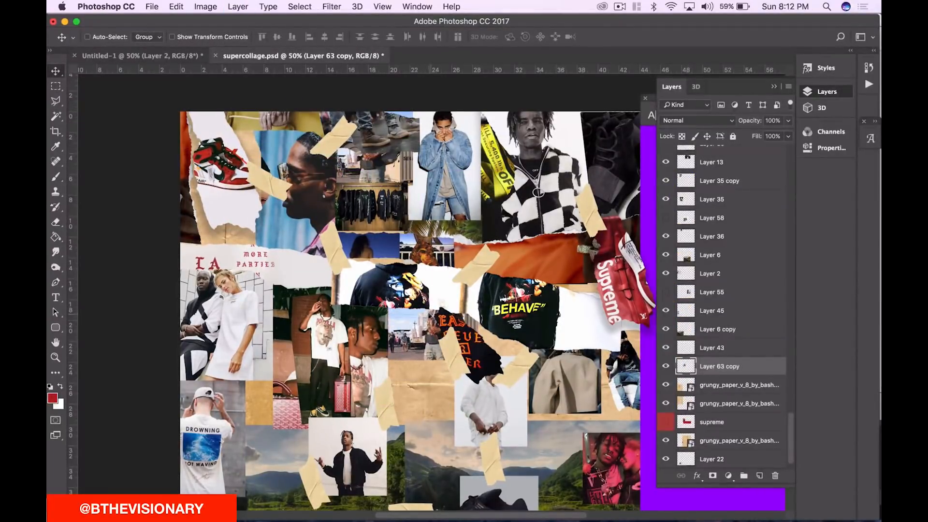
- Move the backpack man copy down beside the white-outfit photo and shift the beige coat photo over the seated man photo
scroll(455, 312, right, 4)
scroll(455, 312, down, 4)
super+click(495, 287)
drag(496, 288, 549, 296)
scroll(551, 297, down, 9)
scroll(551, 298, up, 10)
scroll(551, 297, left, 2)
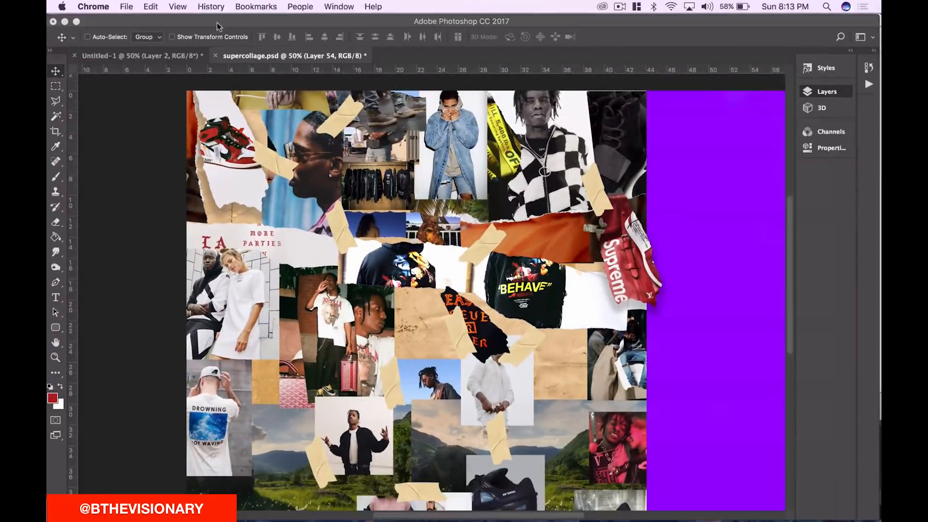
key(super+n)
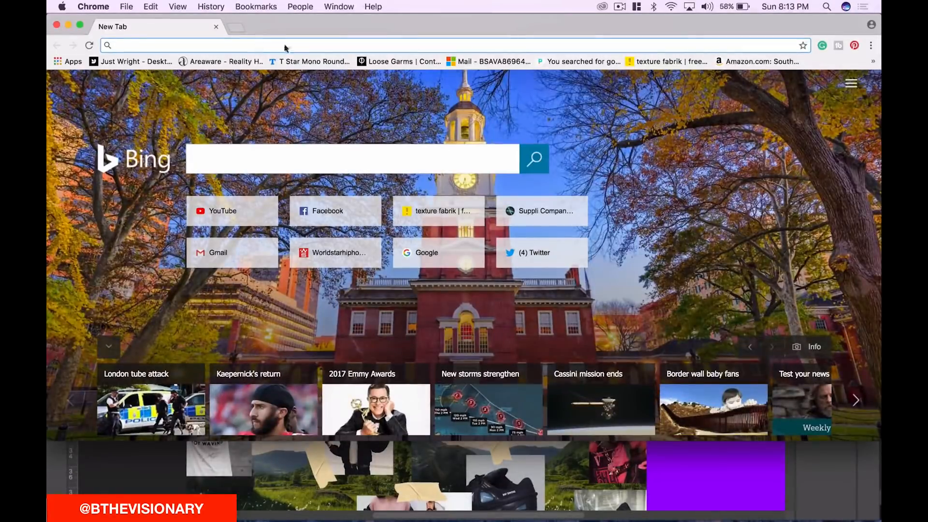
key(super+w)
scroll(476, 221, up, 7)
scroll(477, 221, right, 2)
click(827, 91)
click(719, 192)
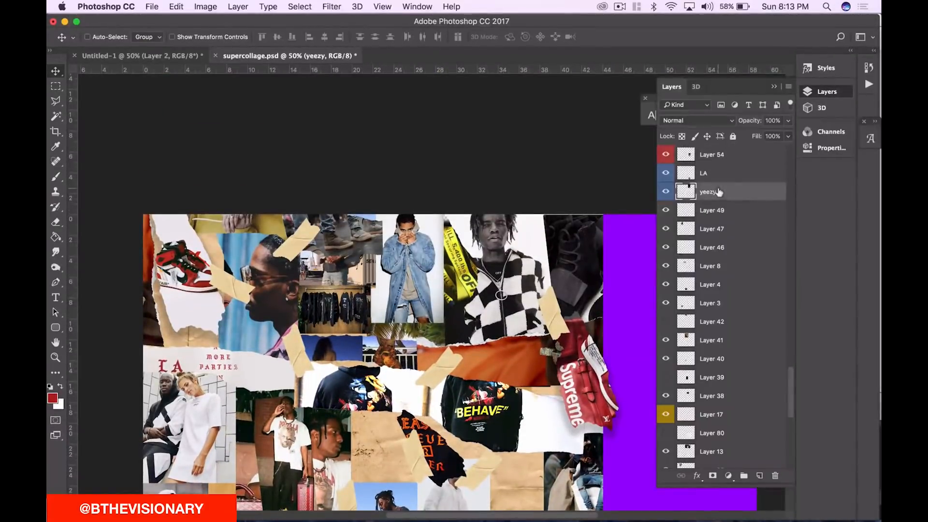
scroll(450, 304, down, 4)
scroll(456, 312, up, 5)
- Try the night city view wallpaper as a backing behind the photos and adjust its hue and saturation
click(189, 500)
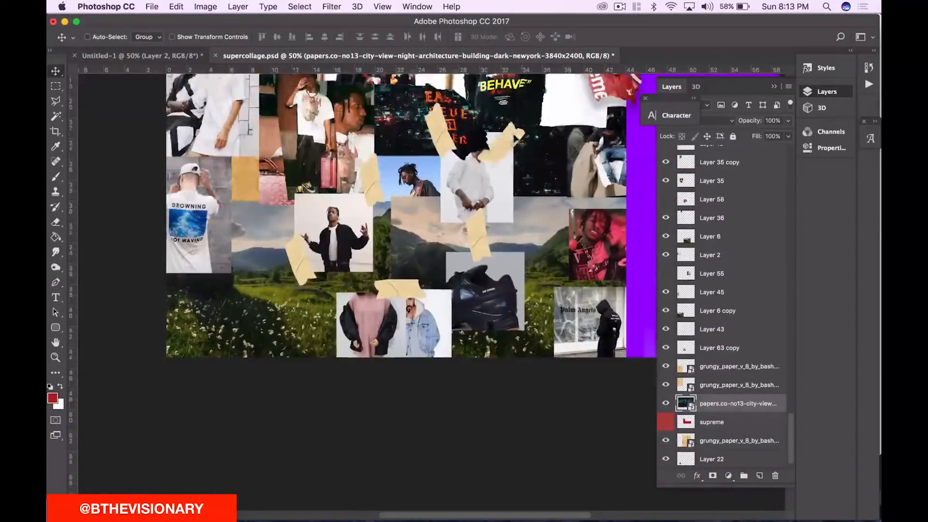
drag(368, 401, 337, 400)
key(super+u)
drag(437, 290, 438, 289)
drag(437, 261, 400, 261)
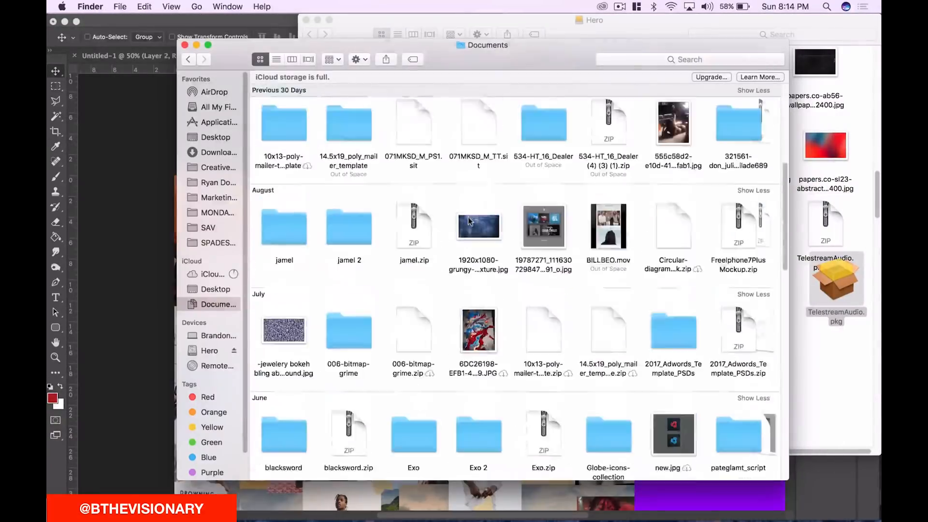
- Browse all files in Finder for paint-drip images and preview 31.png
click(353, 430)
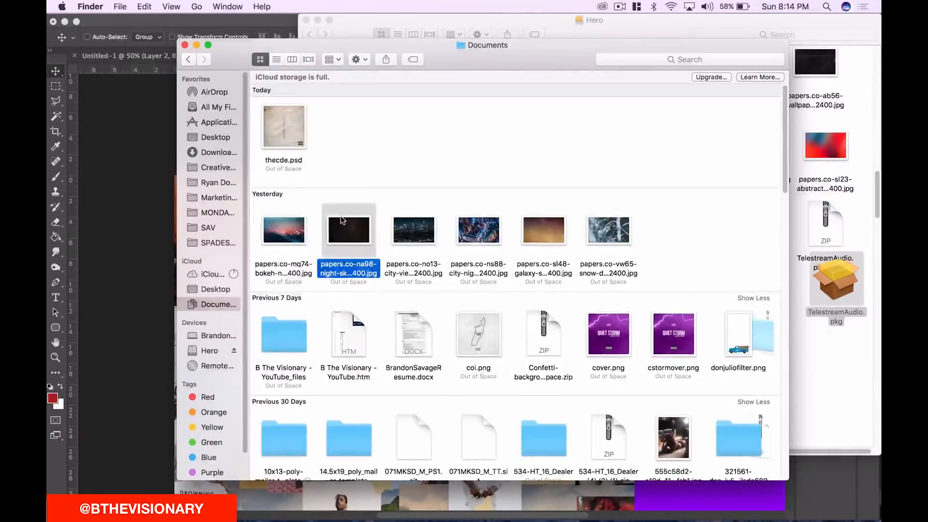
key(shift+super+f)
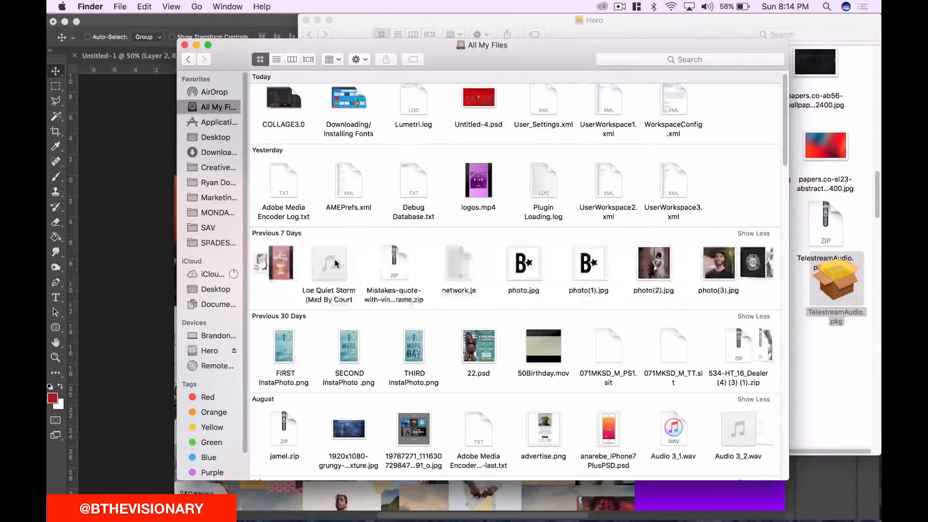
scroll(451, 363, down, 20)
scroll(451, 382, right, 10)
scroll(454, 382, left, 3)
click(466, 378)
key(space)
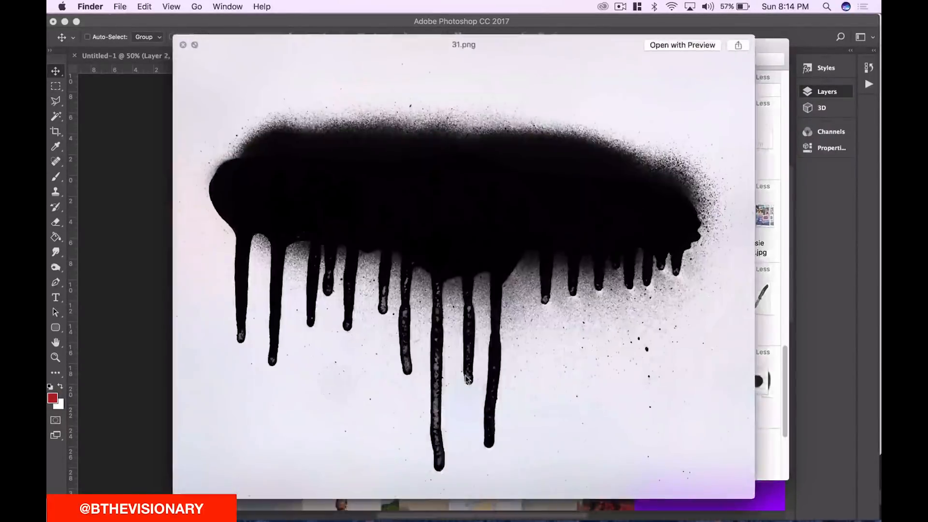
key(space)
- Preview the other paint images and place the one named 35 in the collage
click(531, 376)
key(space)
key(space)
click(658, 380)
key(space)
key(space)
click(727, 381)
key(space)
key(space)
drag(728, 382, 130, 269)
click(479, 38)
- Bring the black paint-drip image to the front and move it over the lower end of the red Supreme sneaker
key(super+shift+bracketleft)
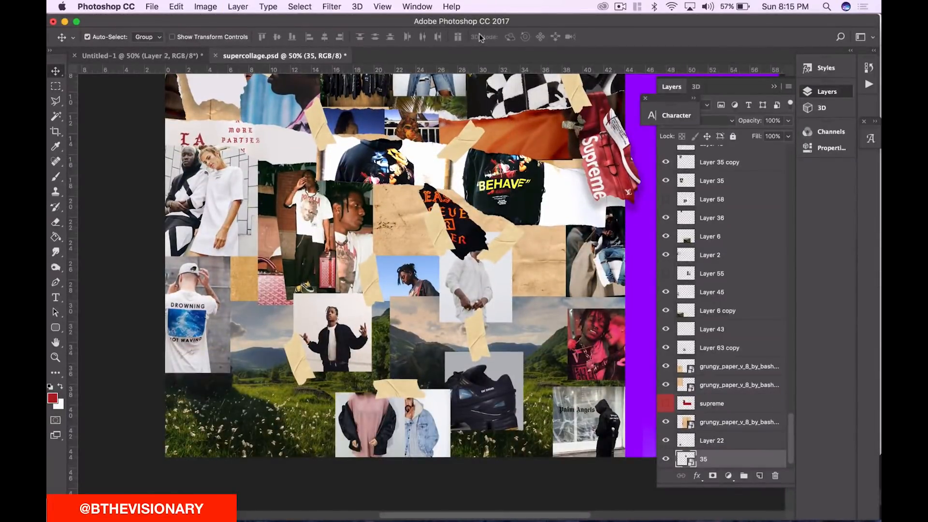
key(super+shift+bracketright)
drag(476, 133, 424, 256)
scroll(424, 256, up, 5)
drag(421, 355, 614, 302)
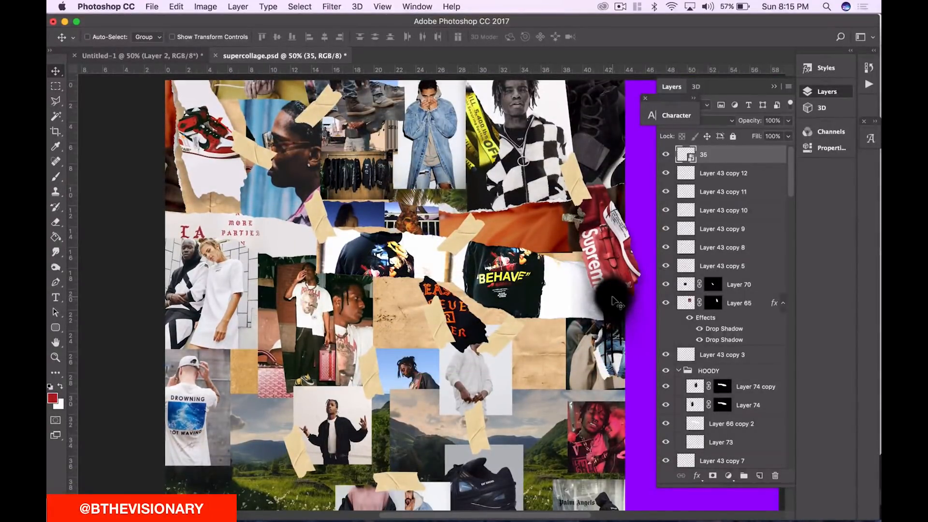
- Give the paint drip a dark red Color Overlay with Normal blend mode and 100% opacity
double_click(735, 161)
click(426, 302)
drag(615, 172, 646, 447)
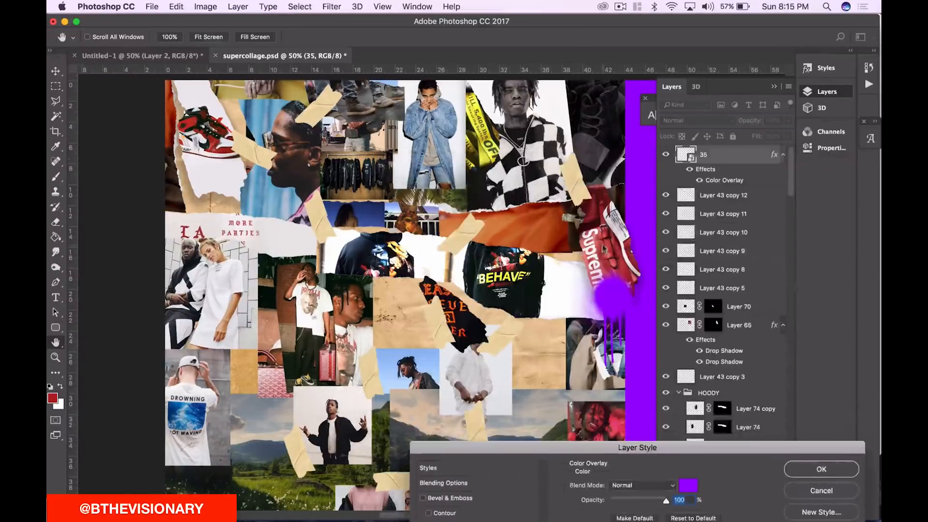
click(689, 485)
click(595, 162)
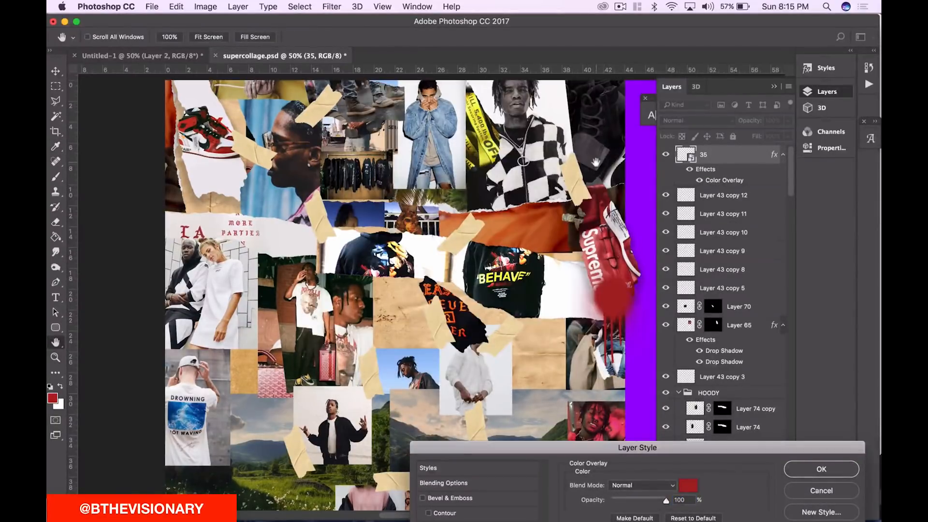
drag(617, 299, 642, 390)
drag(607, 449, 513, 361)
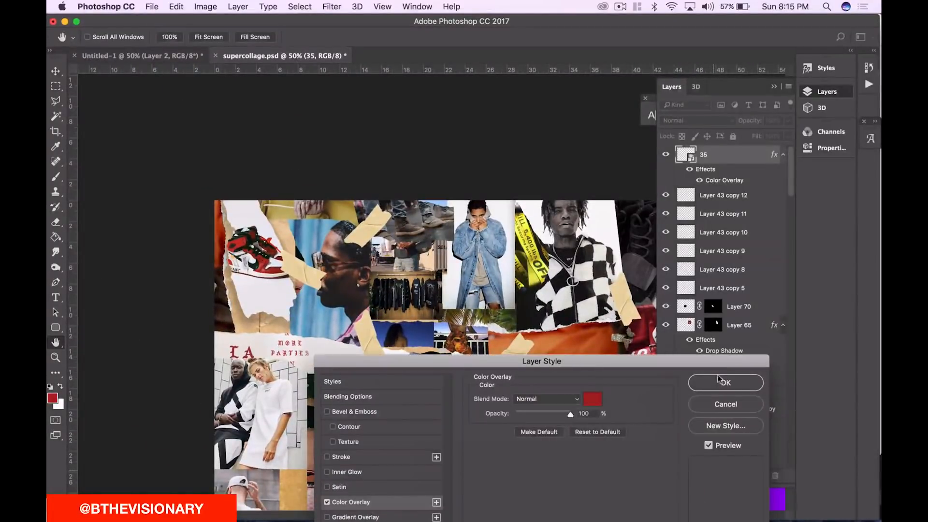
click(725, 381)
- Reorder the red paint-drip layer so that it sits directly above Layer 70, beneath the upper tape copies
scroll(570, 277, right, 5)
scroll(570, 277, left, 1)
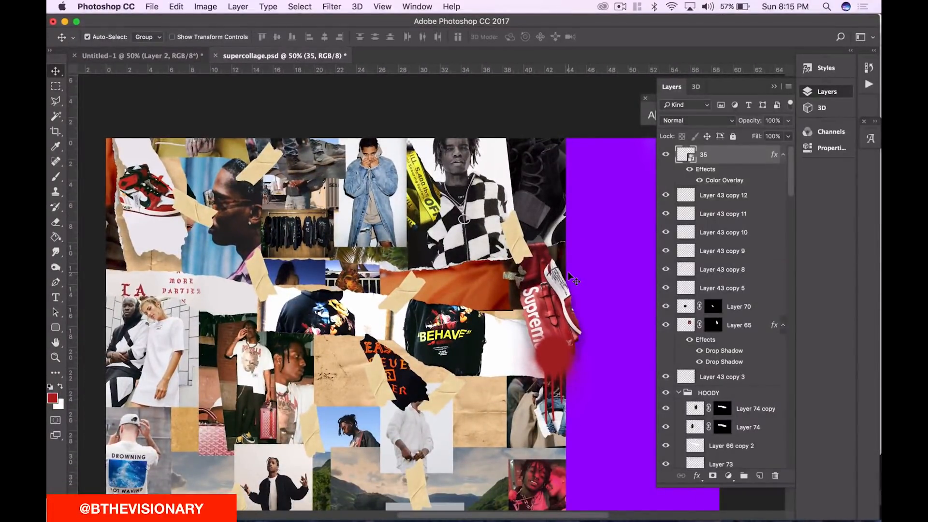
key(shift+super+bracketleft)
key(super+bracketright)
key(super+bracketright)
key(super+bracketright)
key(super+bracketright)
key(super+bracketright)
key(super+bracketleft)
key(super+bracketleft)
key(super+bracketleft)
key(super+bracketleft)
key(super+bracketleft)
key(super+bracketleft)
key(super+bracketleft)
key(super+bracketleft)
key(super+bracketleft)
key(super+bracketleft)
key(super+bracketleft)
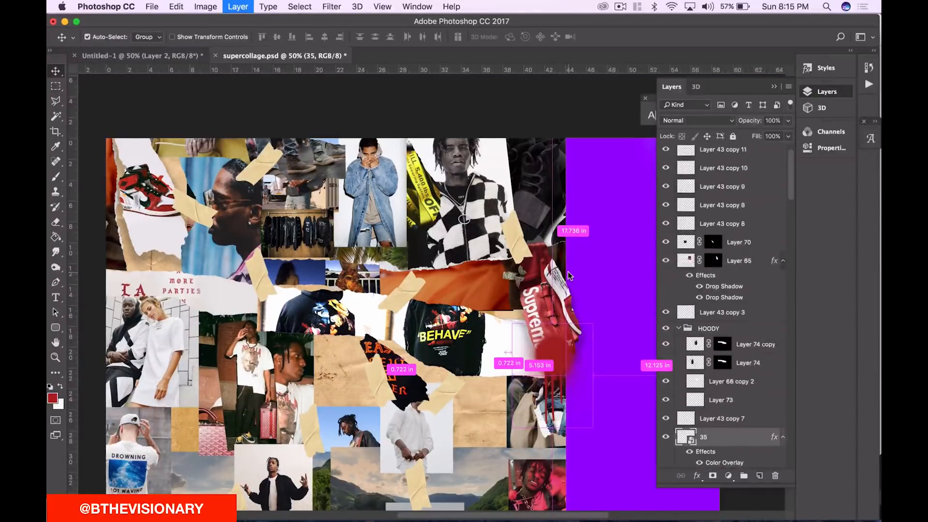
key(super+bracketright)
key(super+bracketright)
key(super+bracketright)
key(super+bracketright)
key(super+bracketright)
key(super+bracketright)
key(super+bracketright)
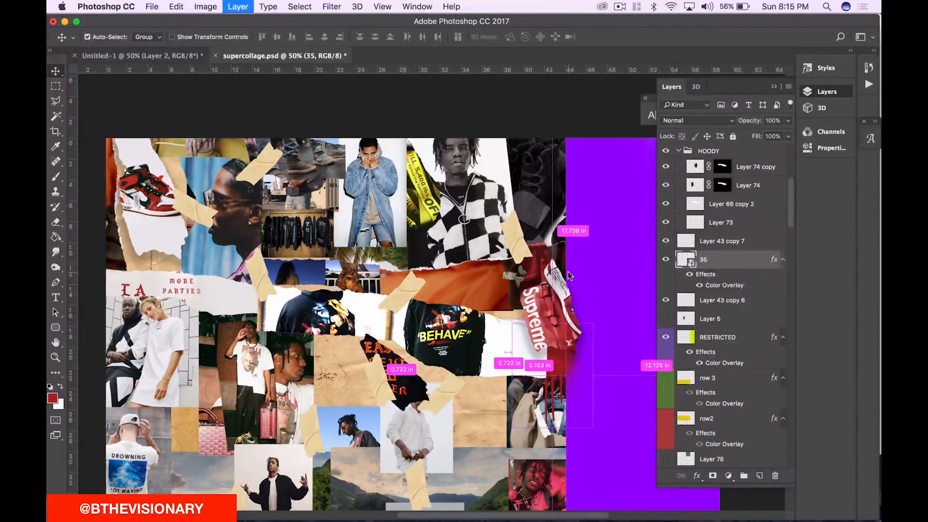
key(super+bracketright)
key(super+bracketright)
key(super+bracketright)
key(super+bracketright)
key(super+bracketright)
key(super+bracketright)
key(super+bracketright)
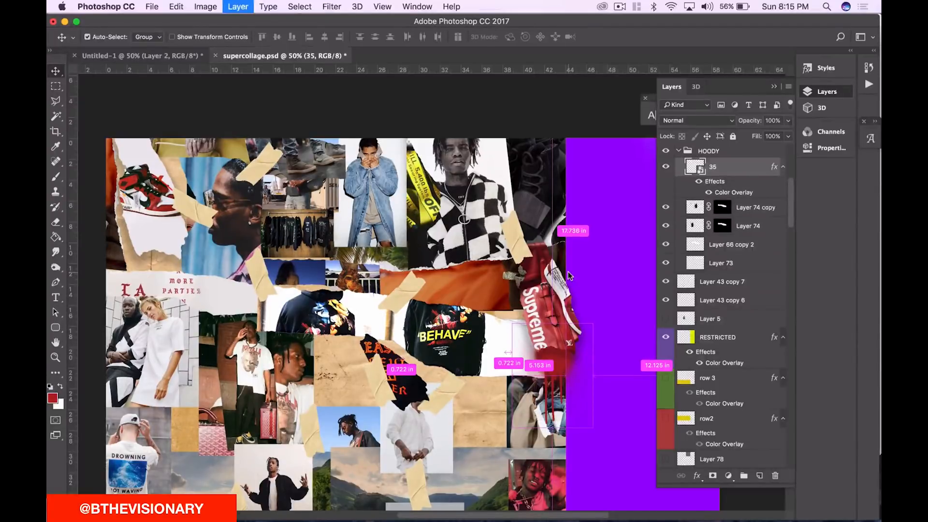
key(super+bracketright)
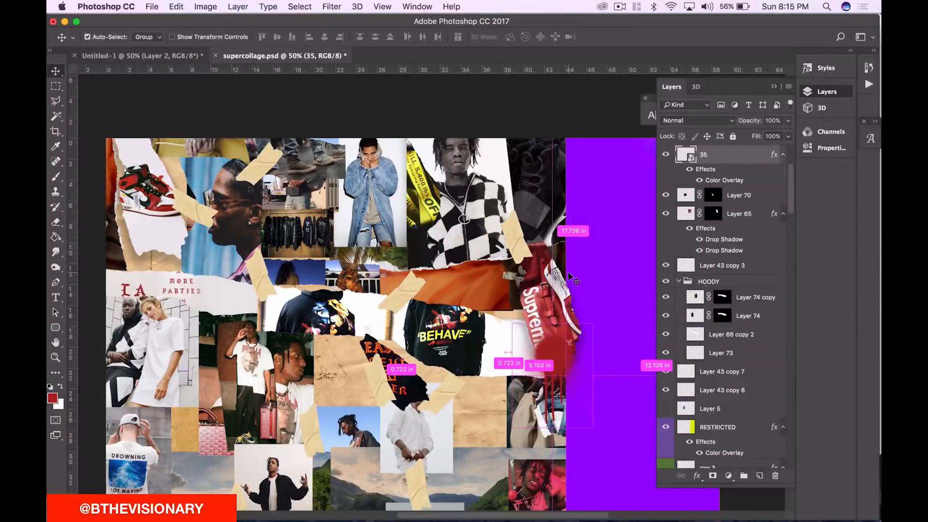
scroll(522, 373, left, 5)
scroll(522, 373, down, 5)
mouse_move(517, 505)
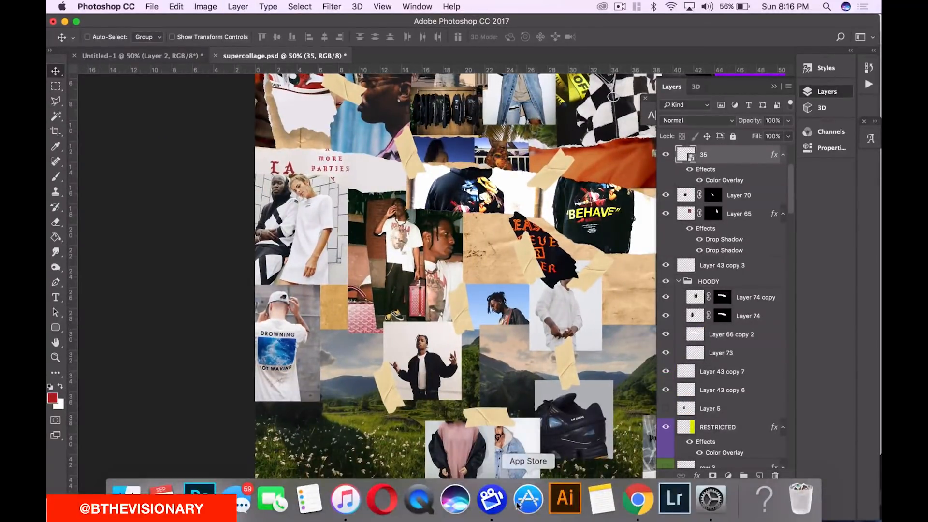
- Place the paint image named 29 from Finder in the collage, just above the "BEHAVE" shirt area near the middle
click(126, 498)
scroll(469, 338, down, 2)
click(467, 333)
click(332, 335)
key(super+Tab)
drag(331, 334, 154, 300)
drag(526, 283, 491, 262)
click(478, 38)
- Give the paint layer 29 a bright yellow Color Overlay
double_click(728, 155)
click(274, 258)
click(516, 157)
click(575, 102)
drag(531, 120, 585, 323)
click(658, 363)
scroll(513, 306, right, 5)
scroll(513, 306, right, 1)
click(722, 337)
scroll(584, 148, left, 6)
scroll(425, 265, right, 3)
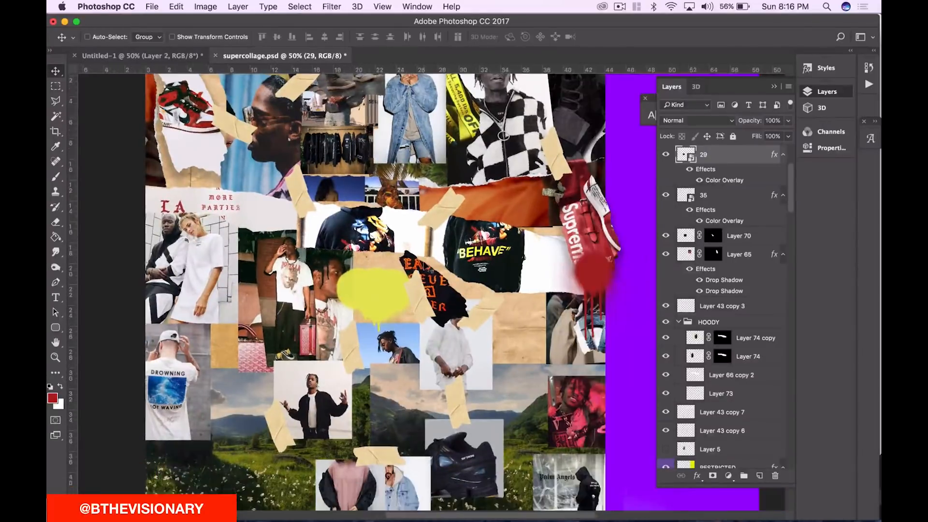
- In Finder, preview the numbered black paint images from 39.png back to 31.png to compare their spray and drip shapes
click(116, 500)
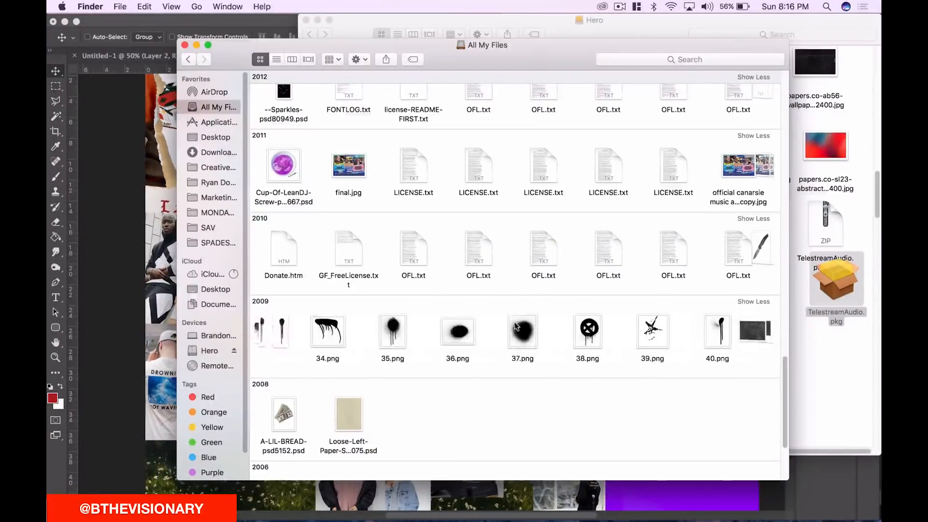
scroll(516, 327, right, 3)
key(space)
key(Left)
key(Left)
key(Left)
key(Left)
key(Left)
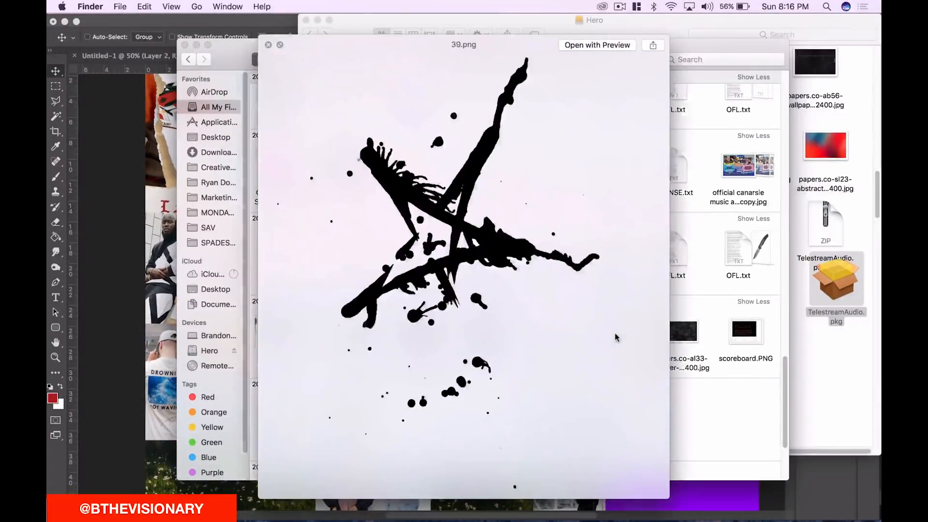
key(Left)
key(Left)
key(Left)
key(Left)
key(Left)
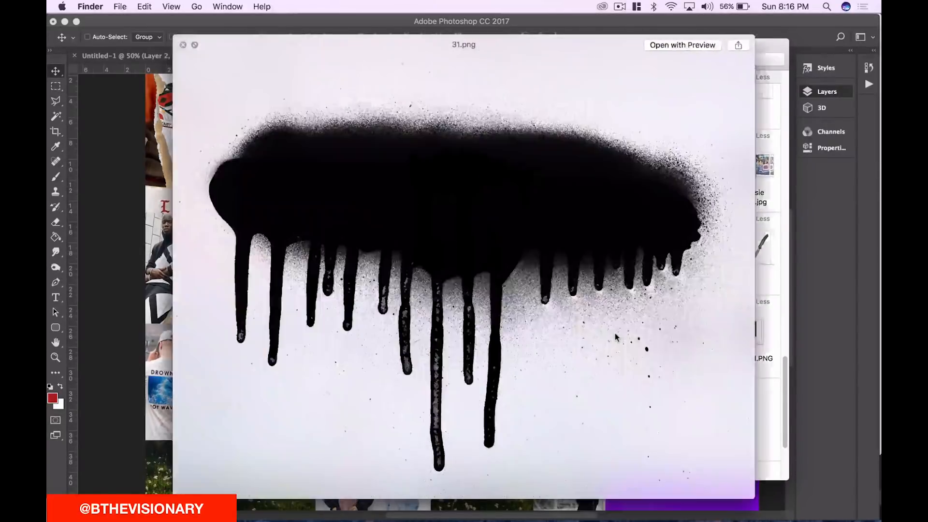
key(space)
scroll(480, 339, left, 2)
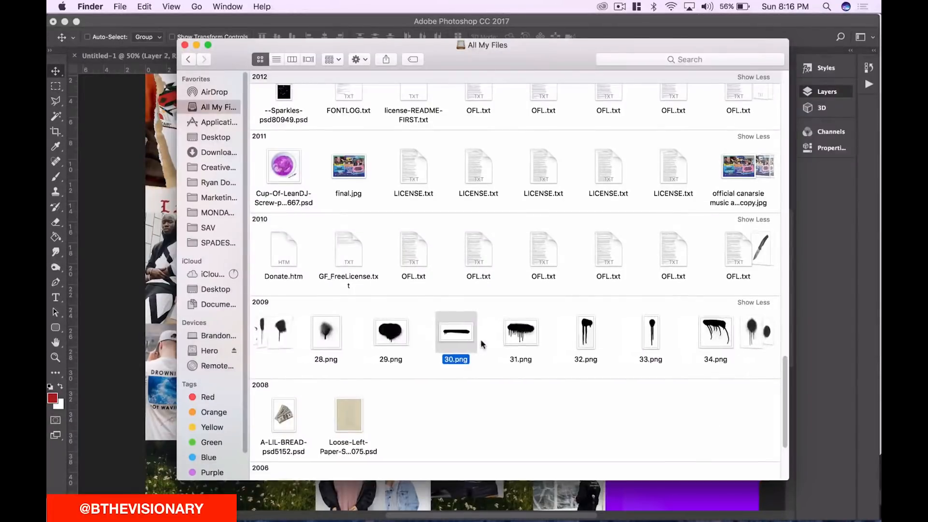
- Place 27.png in the collage and position it at the upper edge, overlapping the black sneaker photo and the purple strip
click(318, 334)
key(space)
key(space)
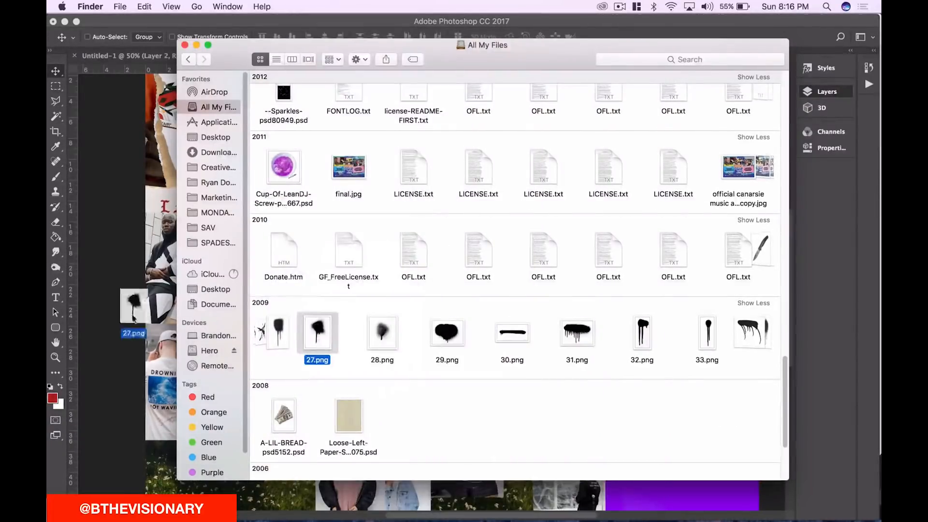
drag(318, 333, 310, 257)
drag(213, 203, 244, 186)
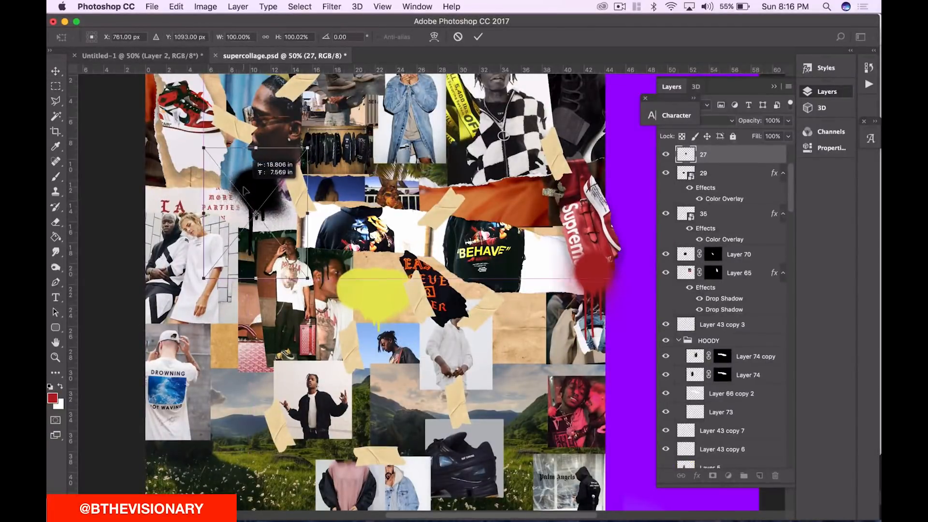
scroll(245, 186, up, 4)
drag(253, 265, 286, 228)
scroll(285, 227, down, 7)
scroll(285, 228, up, 8)
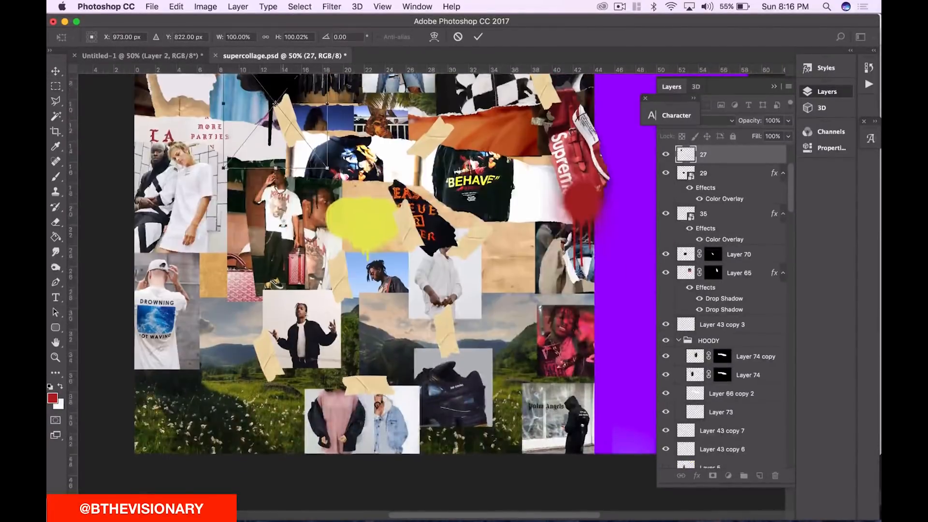
drag(283, 260, 533, 187)
drag(528, 220, 600, 193)
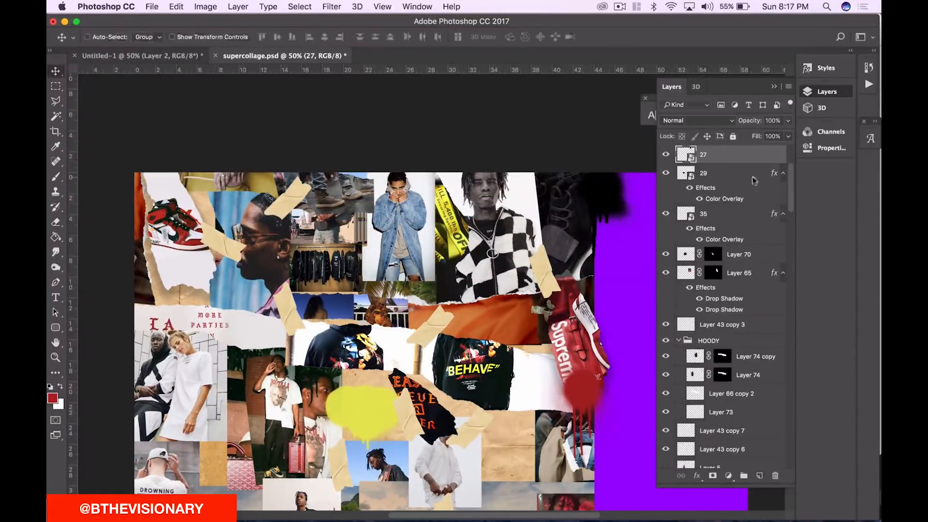
- Turn on a Color Overlay for paint layer 27 with Normal blend mode and 100% opacity
double_click(738, 157)
click(281, 291)
click(282, 262)
click(248, 289)
drag(500, 119, 770, 353)
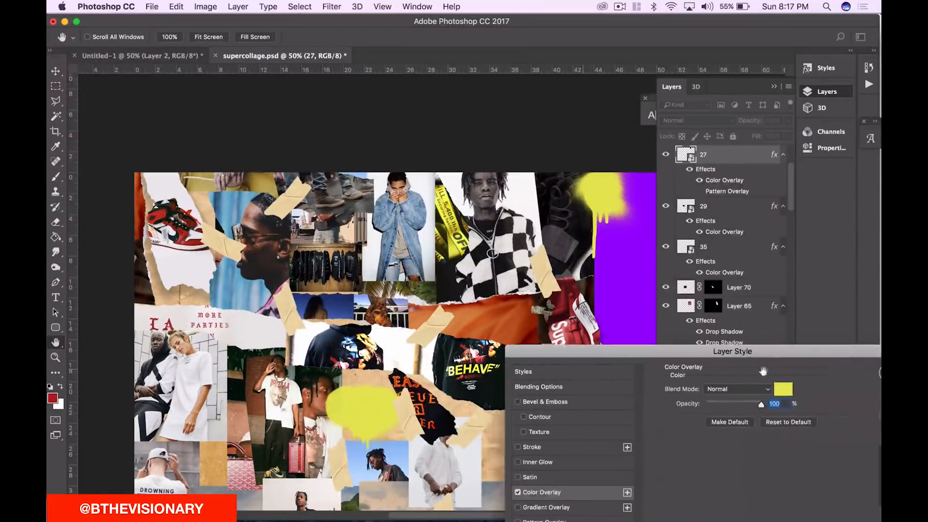
- Set the overlay colour of paint layer 27 to the orange sampled from the lettering on the torn black shirt
click(780, 388)
click(151, 230)
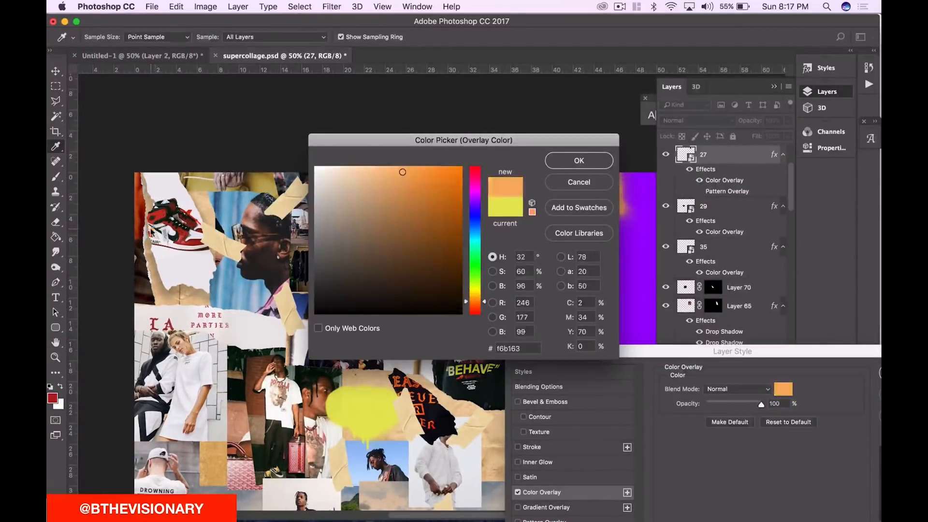
click(410, 370)
click(425, 379)
click(426, 380)
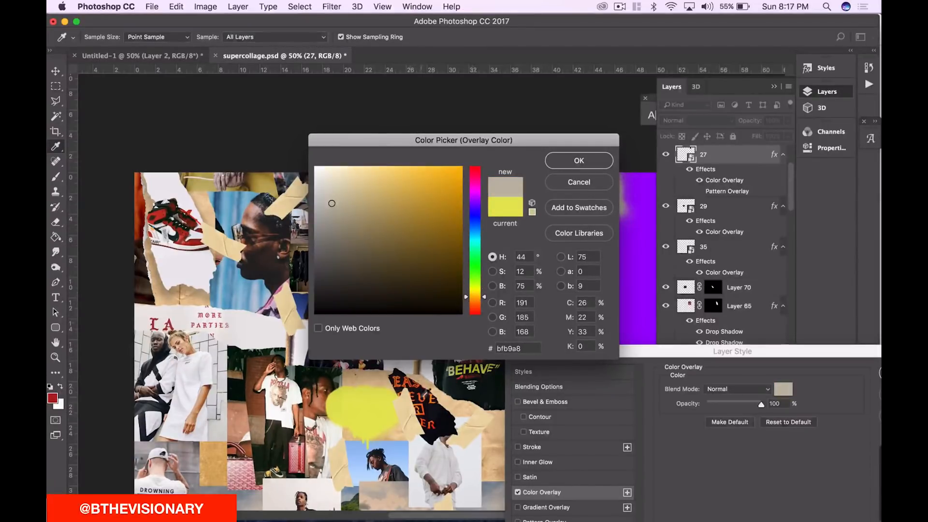
click(422, 405)
click(564, 162)
key(Return)
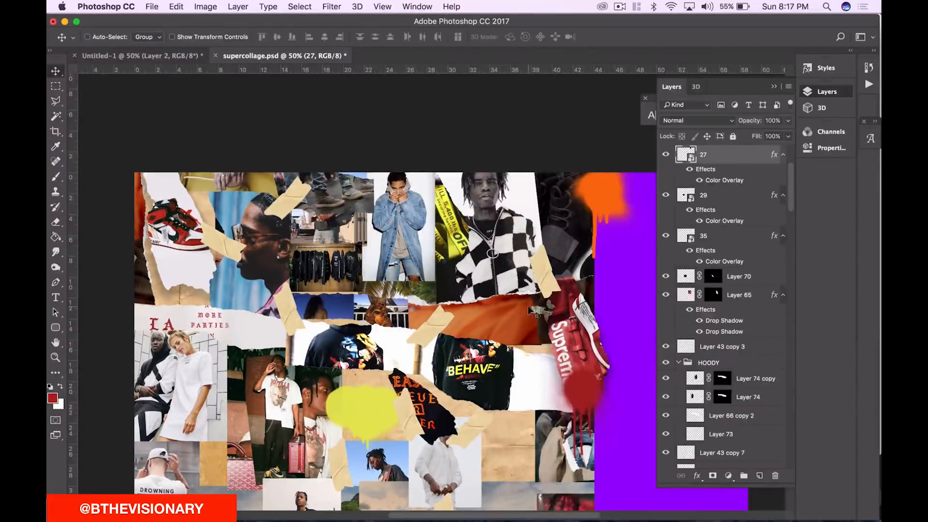
scroll(527, 311, down, 3)
scroll(528, 311, right, 5)
scroll(528, 312, left, 5)
scroll(529, 311, down, 2)
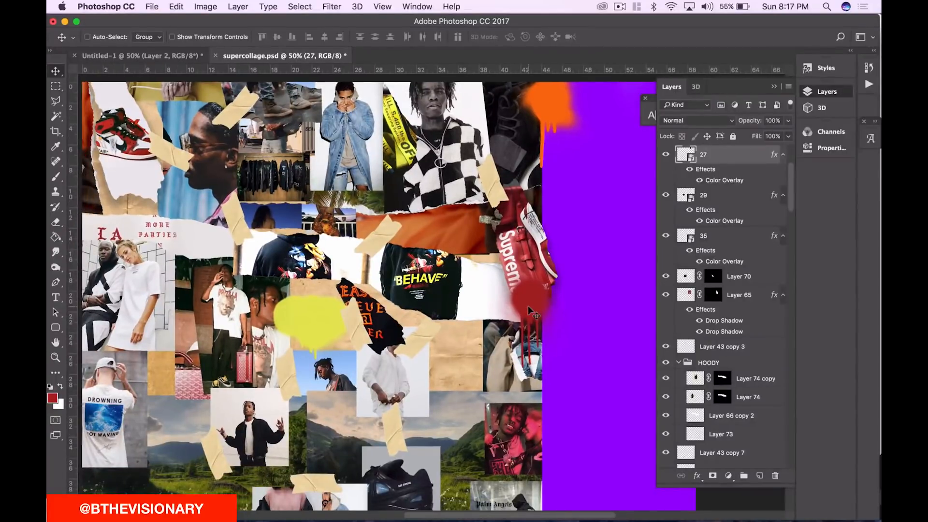
scroll(528, 306, left, 5)
scroll(528, 305, down, 3)
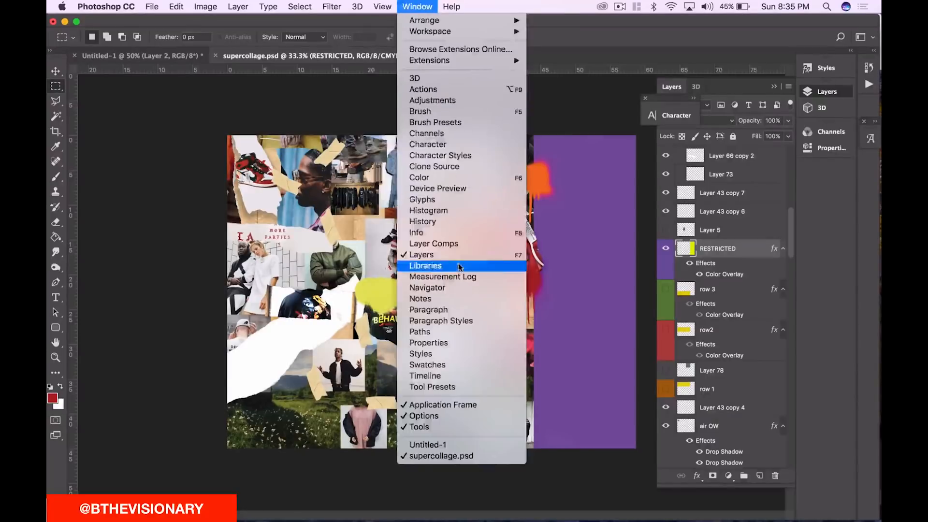
- Create a new guide layout with 4 columns and 3 rows, without margins and with existing guides cleared
mouse_move(393, 3)
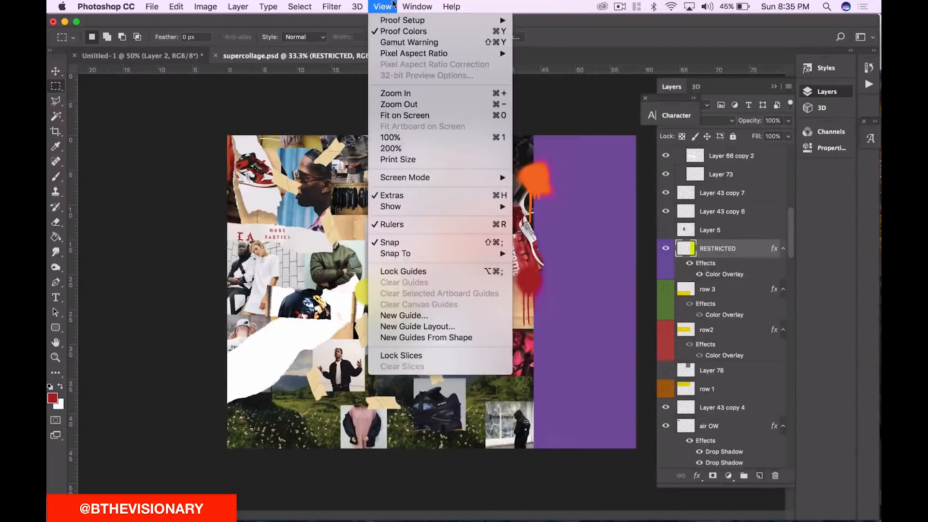
click(438, 333)
click(553, 234)
click(645, 234)
click(554, 303)
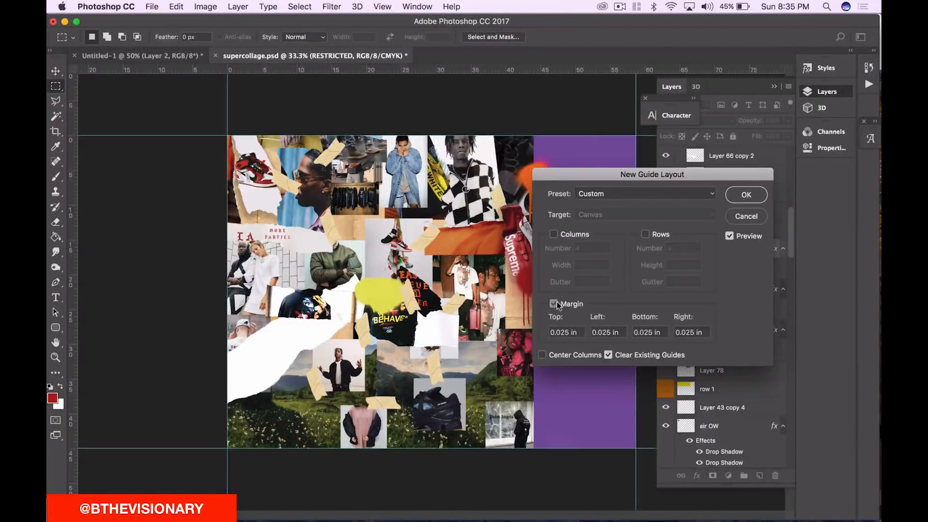
click(553, 234)
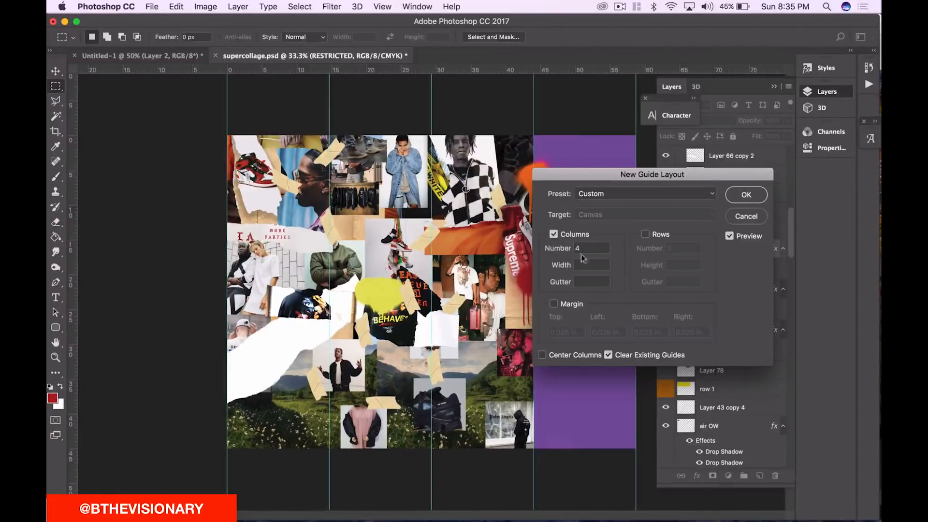
click(646, 234)
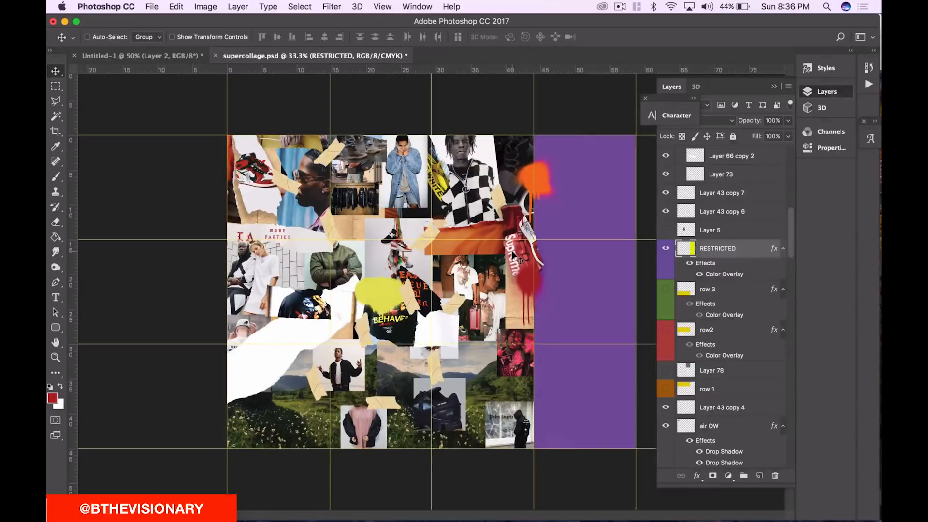
key(m)
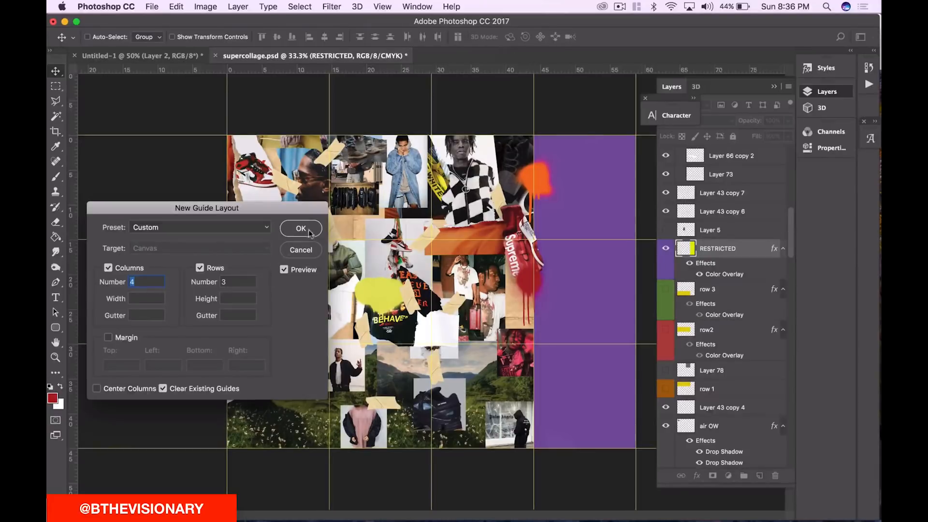
click(300, 228)
- Copy the merged artwork of the guide cell in the first column, second row, and clear the selection
key(m)
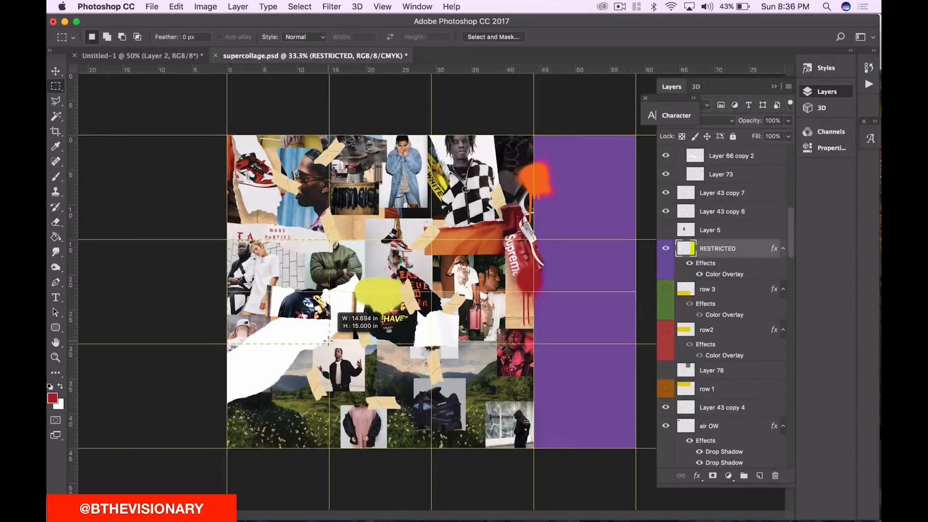
click(176, 7)
mouse_move(227, 97)
click(348, 97)
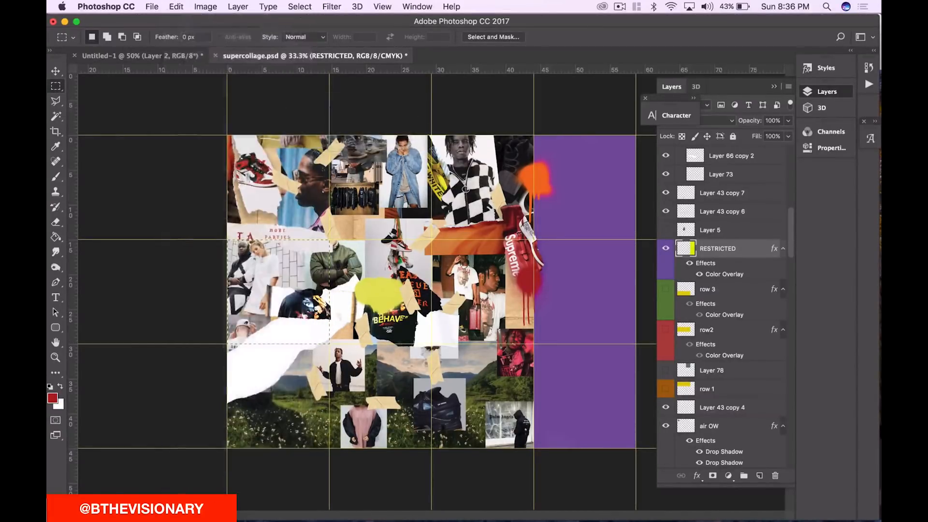
key(v)
click(267, 300)
key(Return)
click(59, 89)
click(180, 176)
key(v)
drag(233, 249, 425, 204)
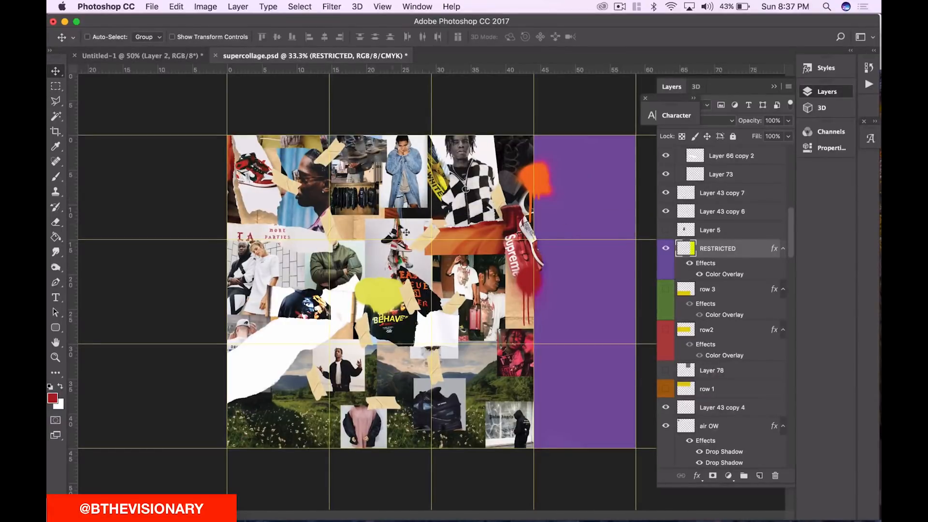
- Paste the copied tile and align it with the top guide cell of the purple strip
key(super+v)
drag(435, 281, 623, 154)
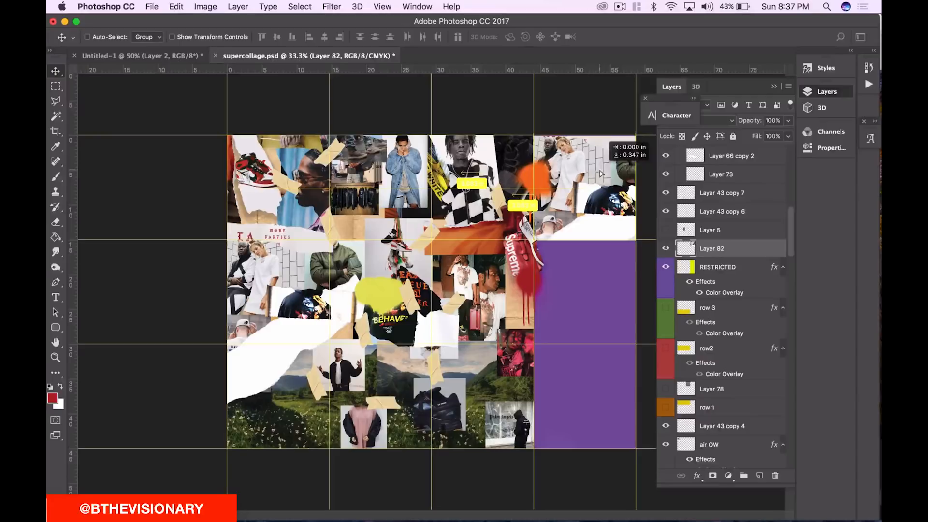
drag(601, 173, 601, 172)
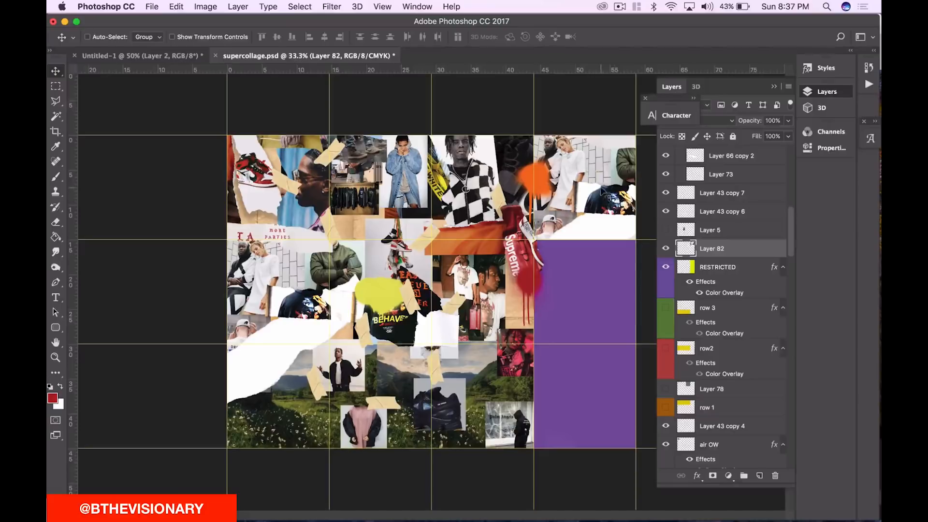
- Bring the red Supreme sneaker to the front and shift it over the seam with the purple strip
key(super+plus)
key(super+plus)
drag(446, 515, 503, 514)
scroll(476, 294, up, 3)
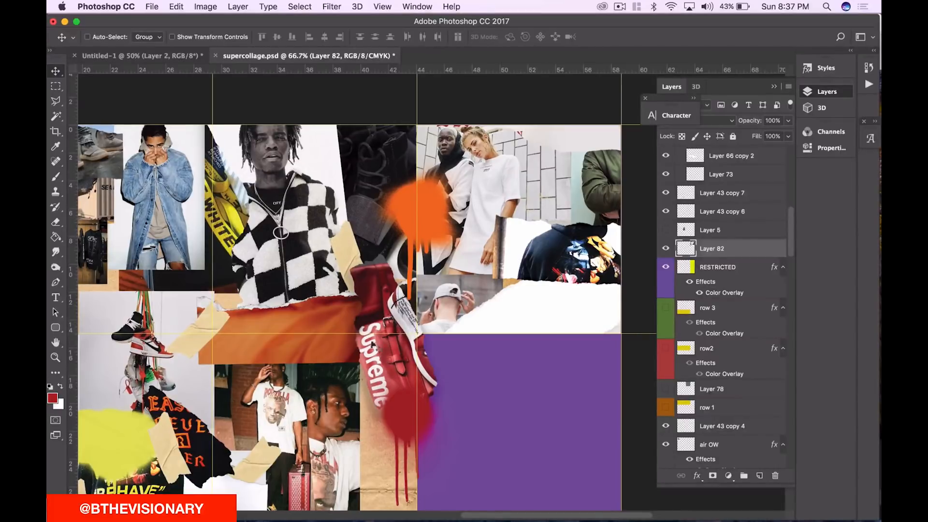
drag(373, 308, 404, 318)
drag(410, 359, 413, 351)
- Bring the red paint drip to the front, enlarge it and fit it over the sneaker's lower end
super+click(394, 419)
key(super+shift+bracketright)
drag(394, 419, 408, 400)
key(super+t)
drag(477, 349, 511, 332)
drag(441, 384, 435, 418)
scroll(439, 399, down, 1)
click(478, 37)
- Copy the merged artwork of the bottom guide cell in the first column and paste it as a new layer
scroll(524, 305, down, 5)
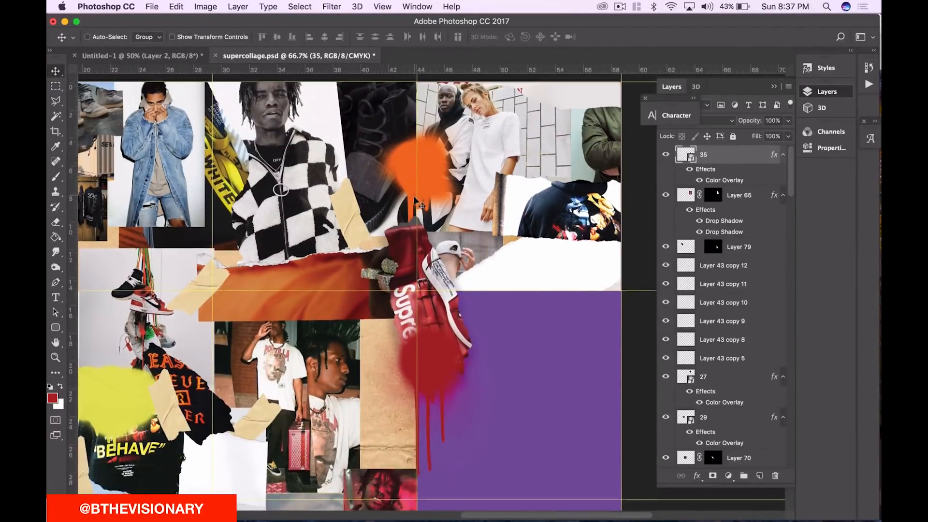
scroll(524, 304, left, 10)
scroll(386, 498, down, 5)
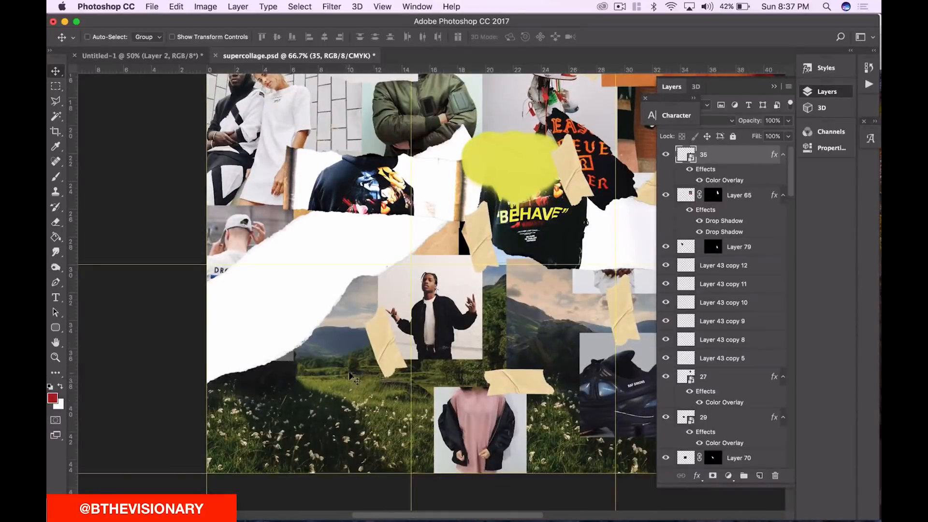
key(m)
drag(207, 473, 413, 265)
click(176, 6)
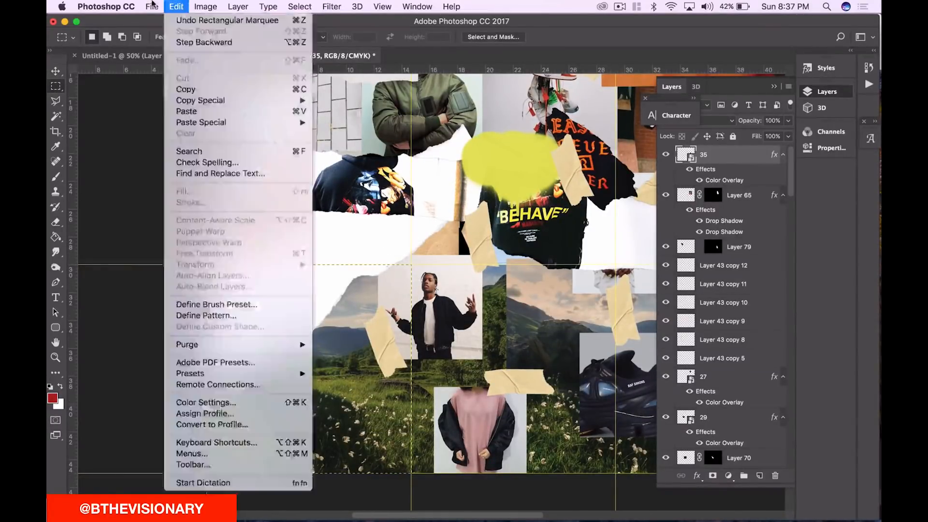
mouse_move(271, 100)
click(366, 100)
key(super+v)
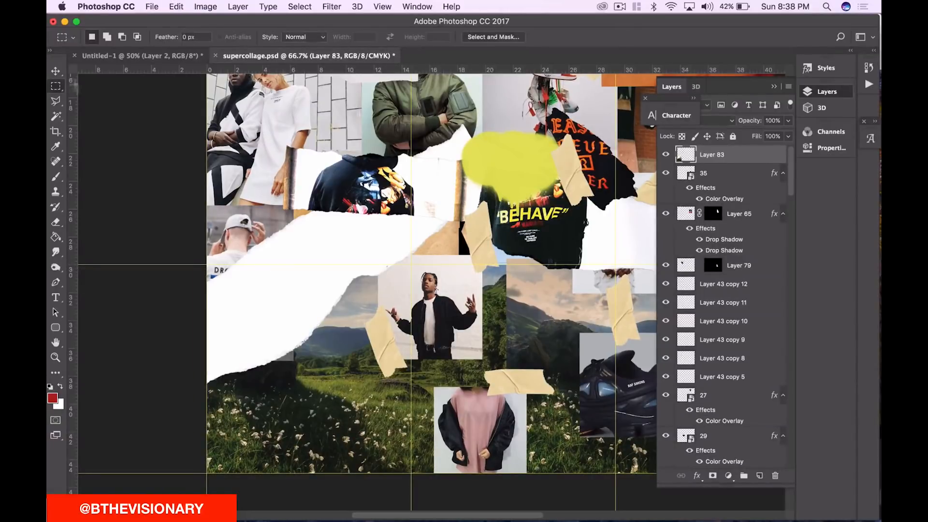
- Move the pasted landscape tile into the middle guide cell of the purple strip, directly beneath the first tile
click(55, 71)
drag(298, 373, 556, 223)
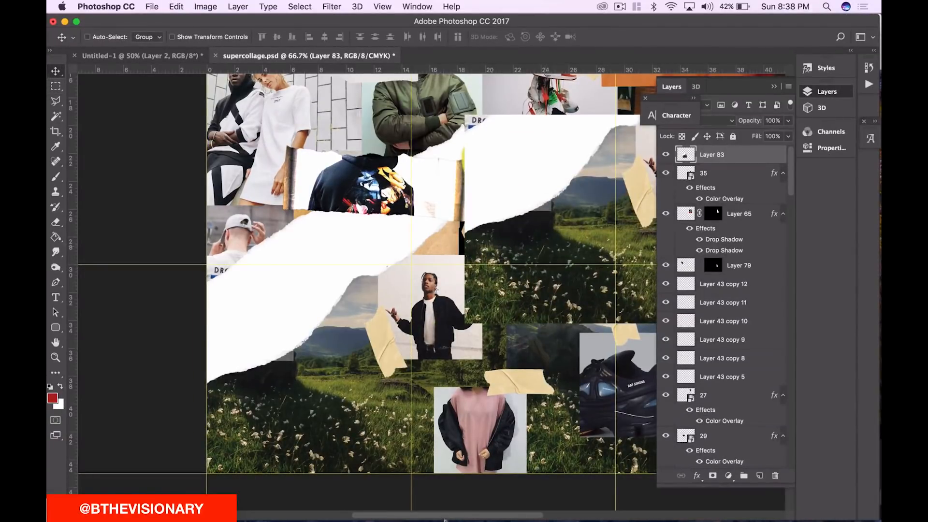
scroll(532, 315, right, 10)
scroll(531, 314, up, 4)
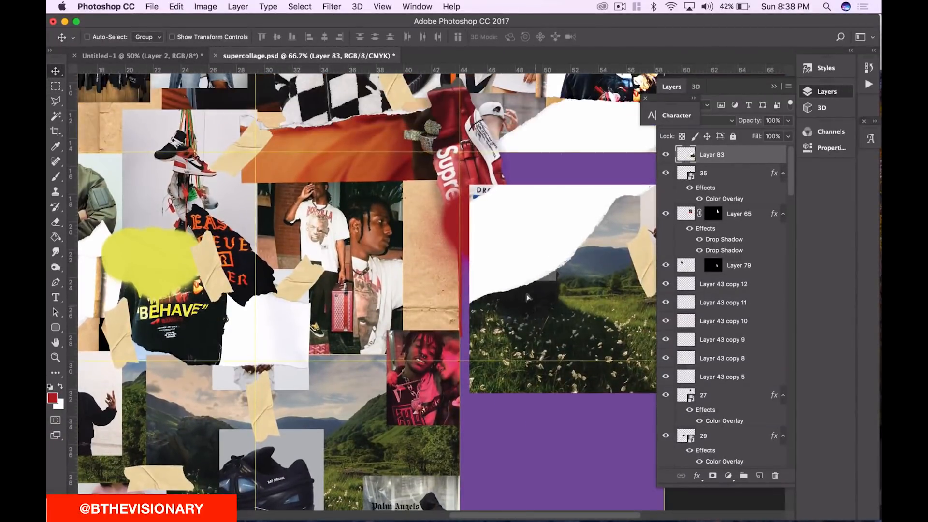
drag(535, 305, 535, 247)
scroll(483, 314, right, 4)
scroll(469, 365, up, 4)
scroll(469, 364, up, 1)
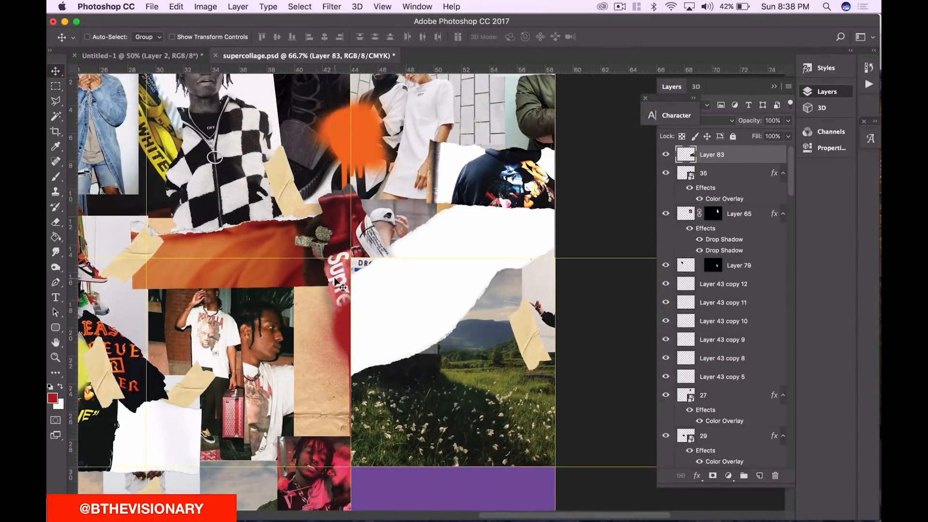
- Reorder Layer 83 so that it sits beneath the Supreme sneaker on Layer 65 and directly above Layer 79
key(super+bracketleft)
key(super+bracketleft)
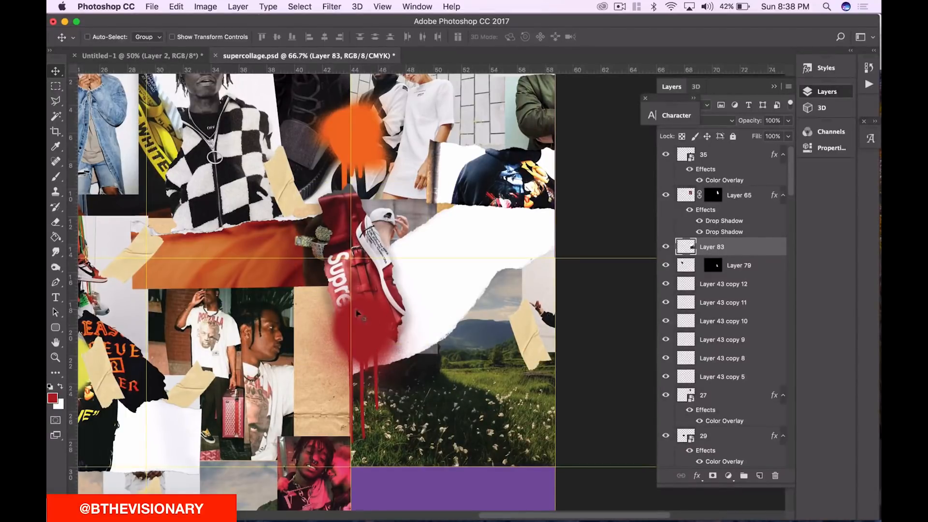
scroll(420, 417, down, 2)
scroll(420, 417, left, 10)
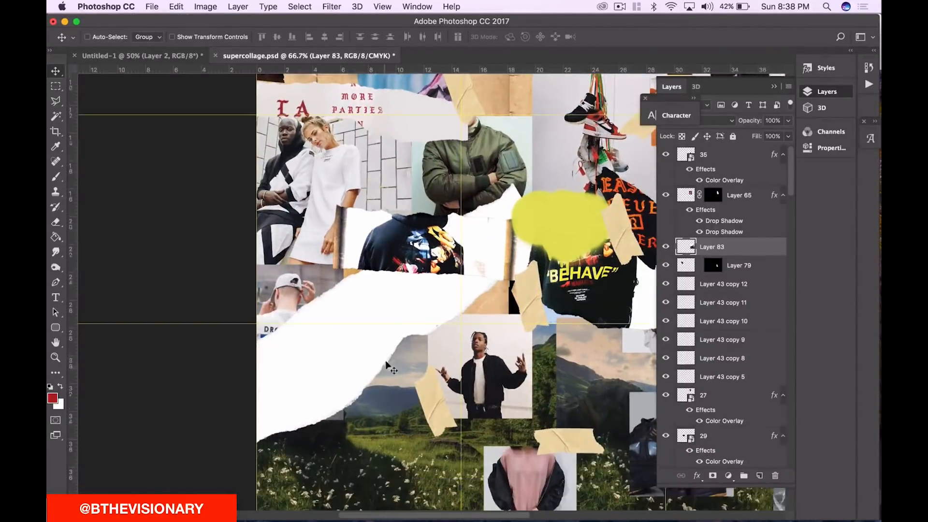
- Paint a broad red stroke over the first column's lower two guide cells on Layer 83 with a 500 px brush
key(super+minus)
key(super+minus)
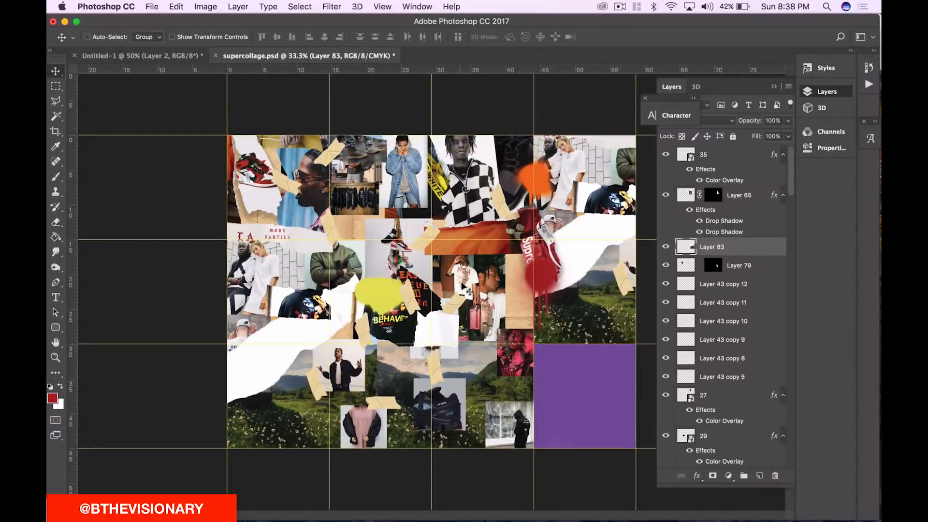
key(m)
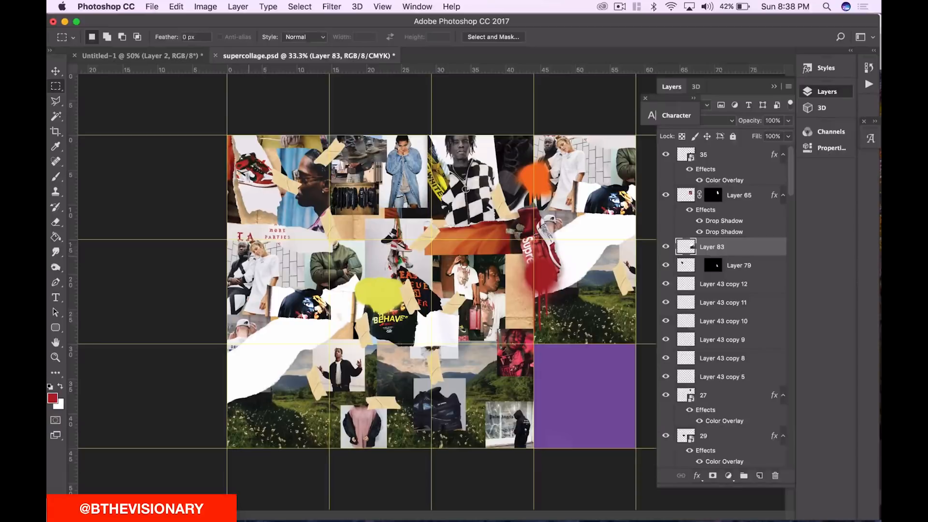
key(b)
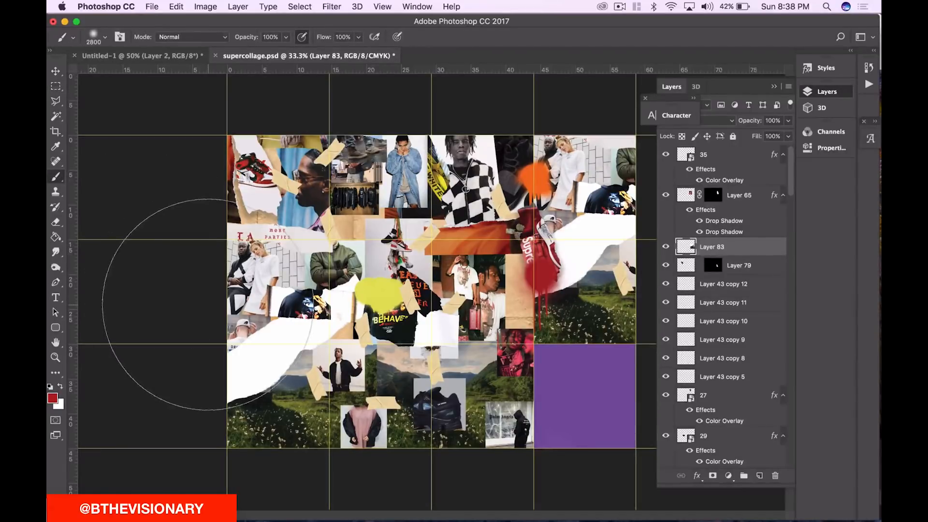
key(bracketleft)
key(bracketleft)
key(bracketleft)
key(bracketleft)
key(bracketleft)
mouse_move(271, 261)
mouse_down()
mouse_move(264, 387)
mouse_move(278, 421)
mouse_move(281, 290)
mouse_move(289, 409)
mouse_up()
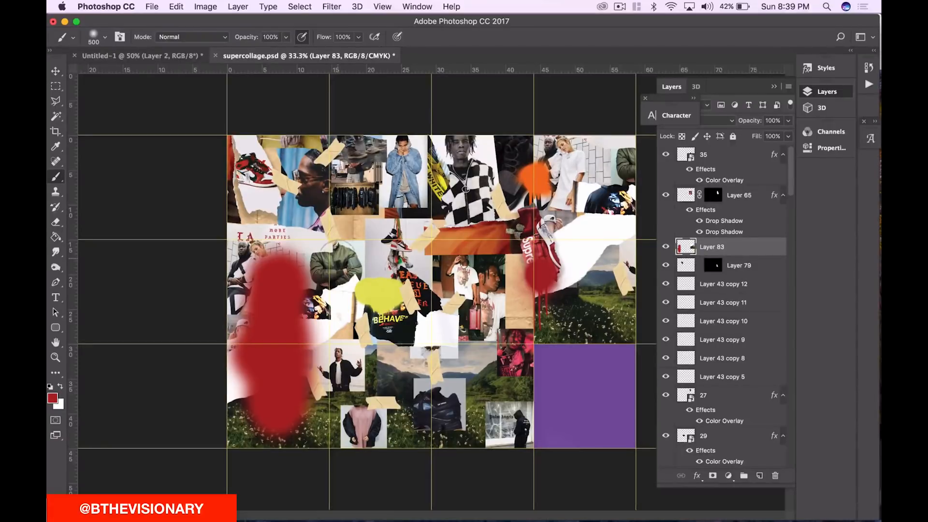
- Select the middle and bottom guide cells of the first column and fill the selection with red brush paint
key(m)
mouse_move(227, 239)
mouse_down()
mouse_move(324, 314)
mouse_move(334, 457)
mouse_move(330, 448)
mouse_up()
key(b)
mouse_move(218, 274)
mouse_down()
mouse_move(290, 314)
mouse_move(271, 411)
mouse_up()
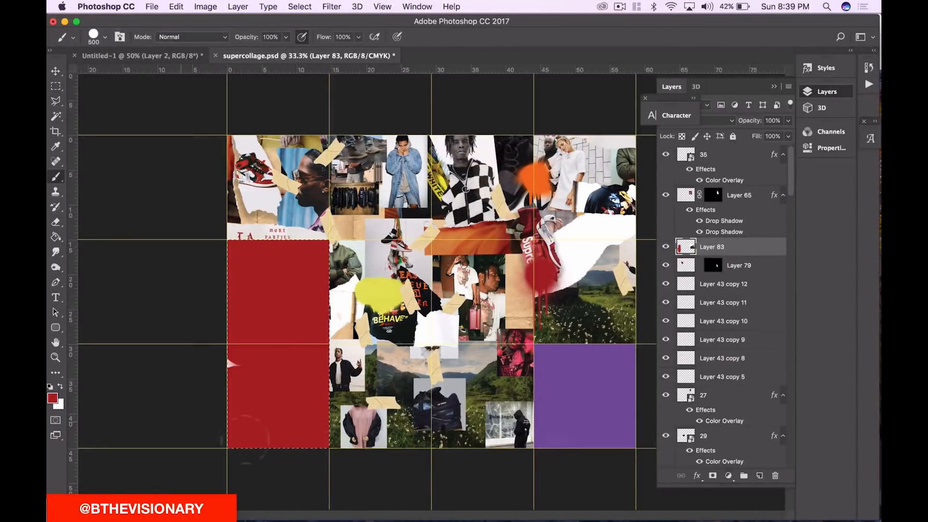
- Clear the selection around the red cells and switch to the Slice tool
click(57, 86)
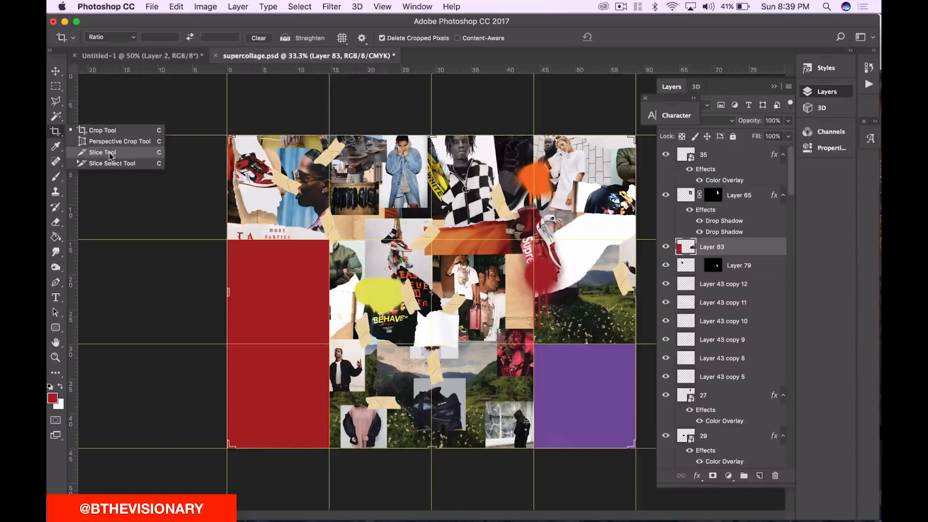
click(134, 152)
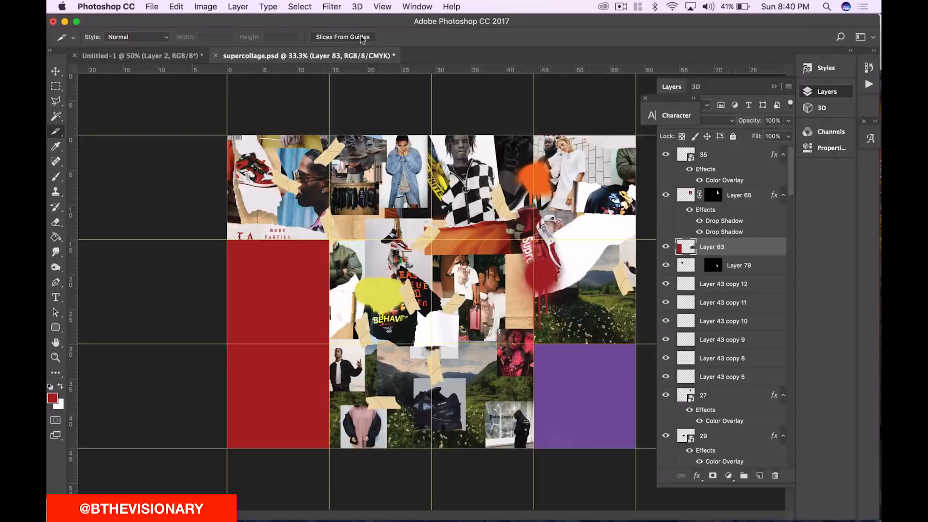
click(407, 5)
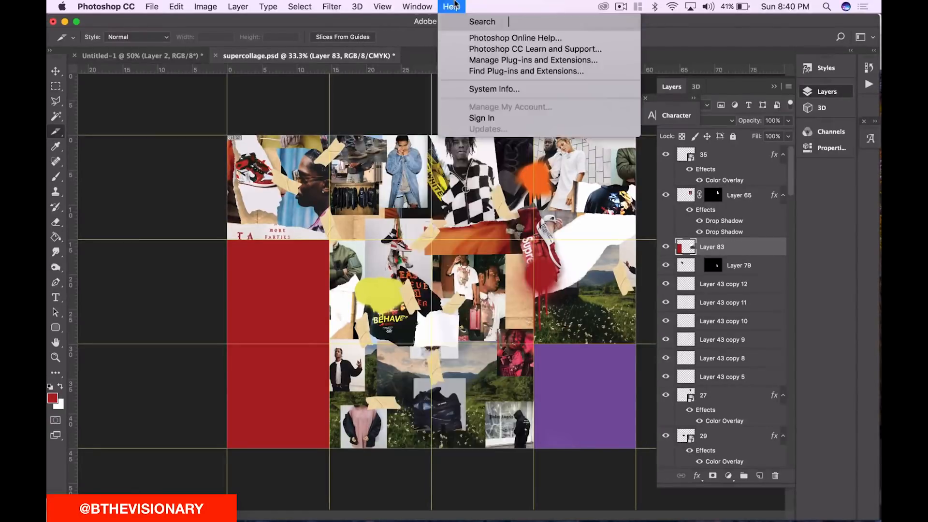
mouse_move(152, 7)
mouse_move(242, 166)
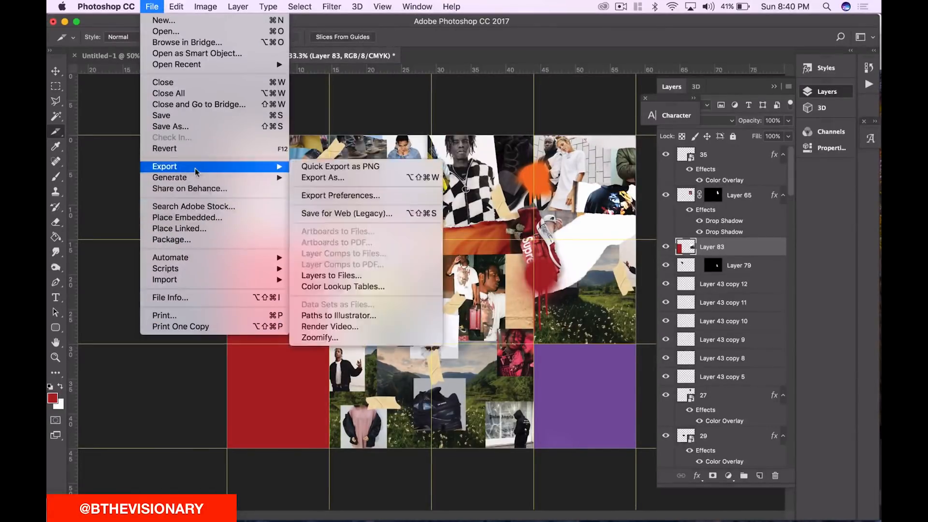
click(361, 212)
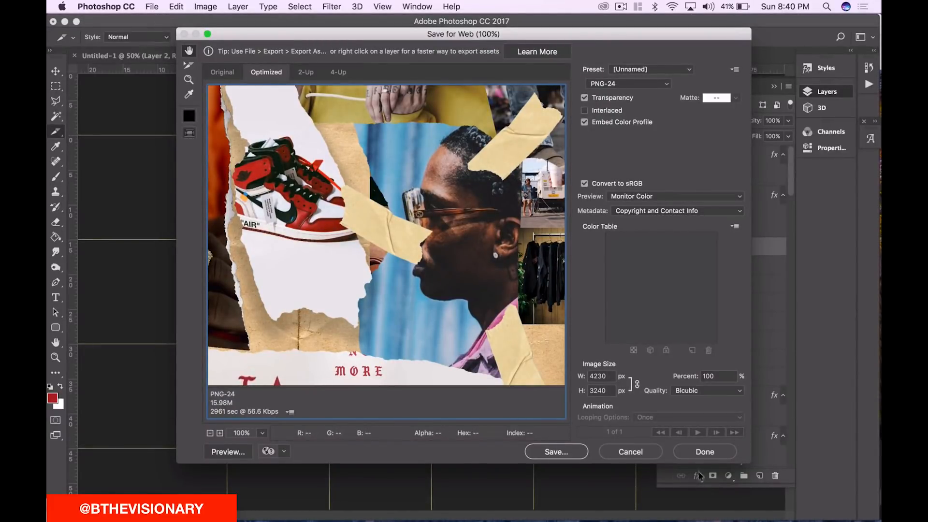
click(631, 452)
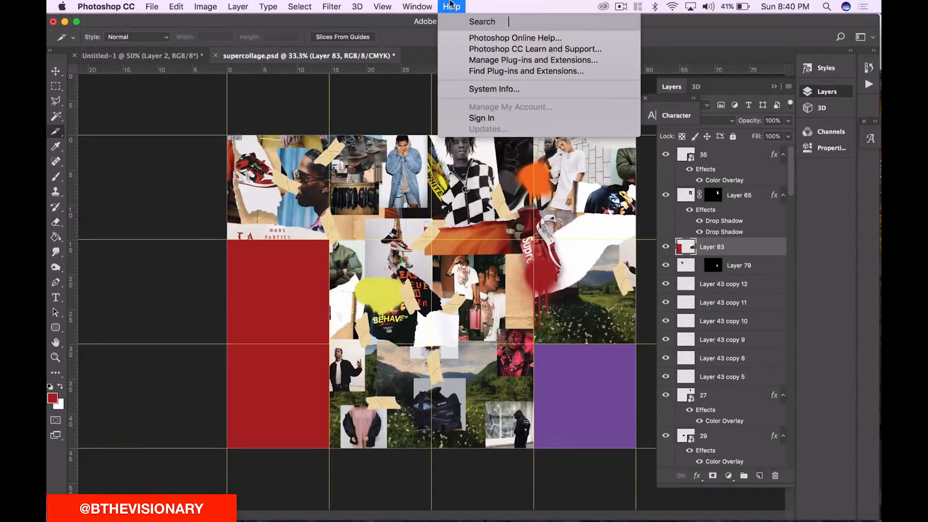
text(sli)
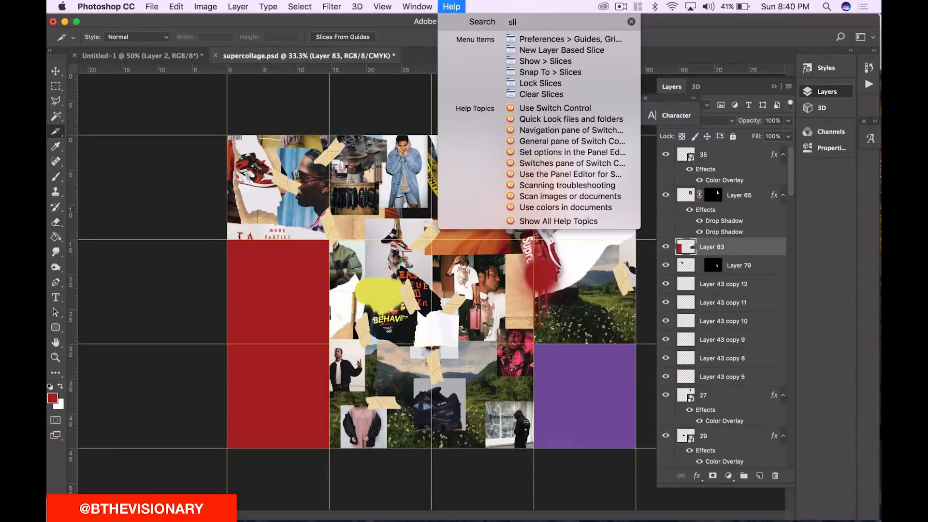
text(ces)
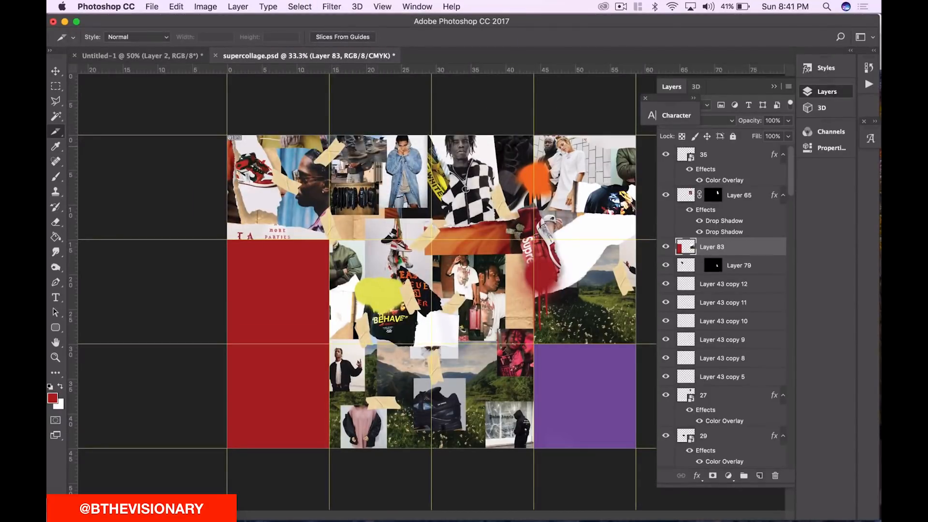
- Slice the collage along its guides and open the legacy Save for Web export
click(349, 39)
click(152, 7)
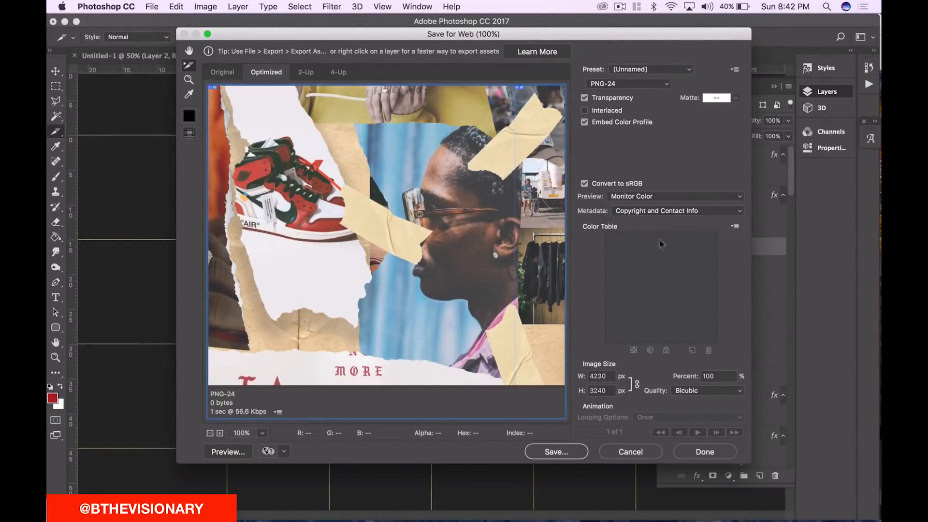
- Export all slices as PNG-24 images into a new folder named Bthevisionary Super Collage
click(556, 451)
click(257, 508)
text(Bthevisionary Super Collage)
click(386, 128)
key(Return)
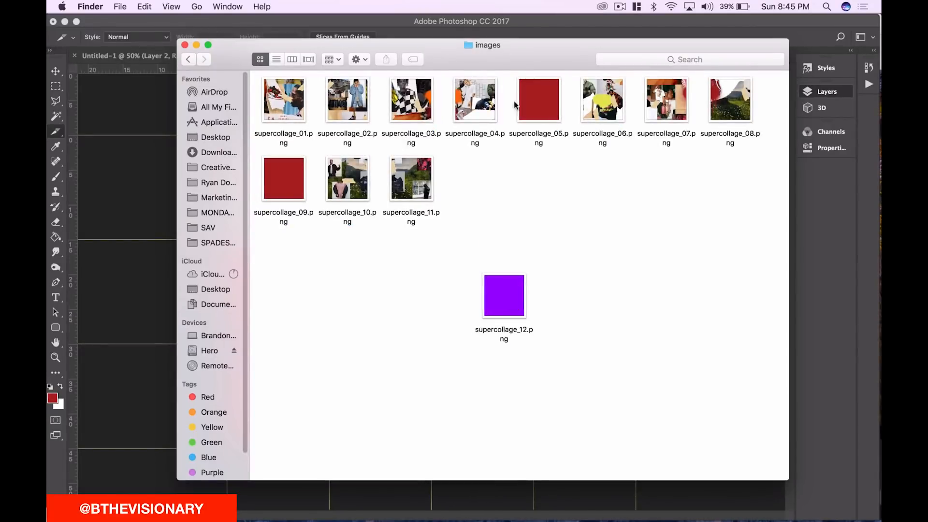
- In Finder's images folder, set the red tiles supercollage_05.png and supercollage_09.png apart beside supercollage_12.png
drag(539, 99, 556, 295)
drag(284, 178, 612, 296)
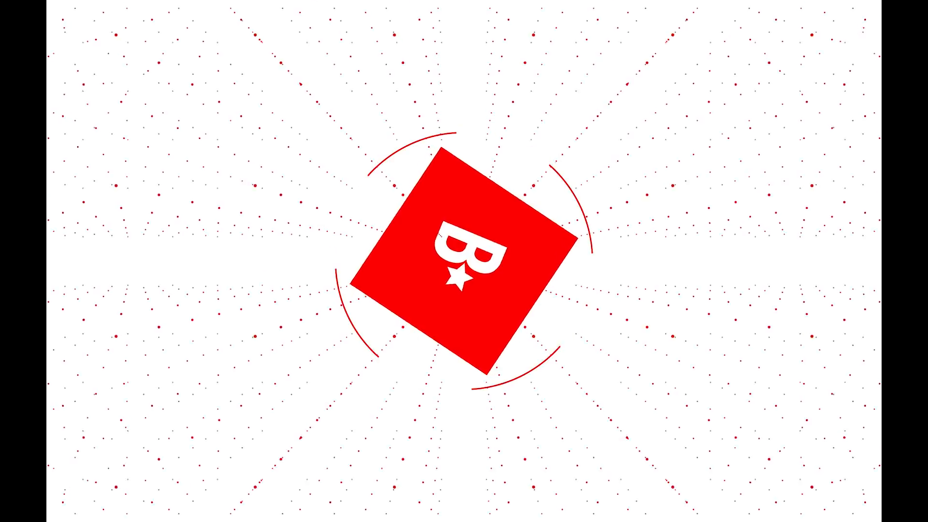